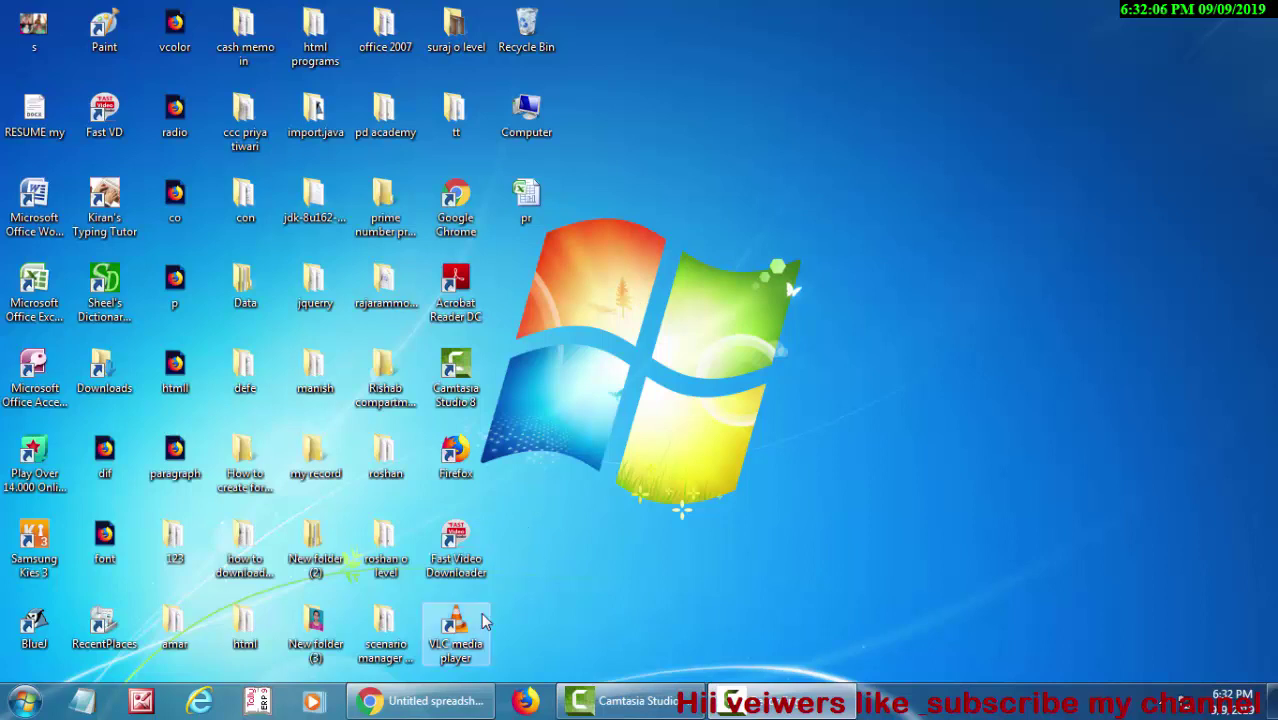
- Restore the Chrome window with the untitled student-marks spreadsheet from the taskbar
{"action": "left_click", "coordinate": [427, 699]}
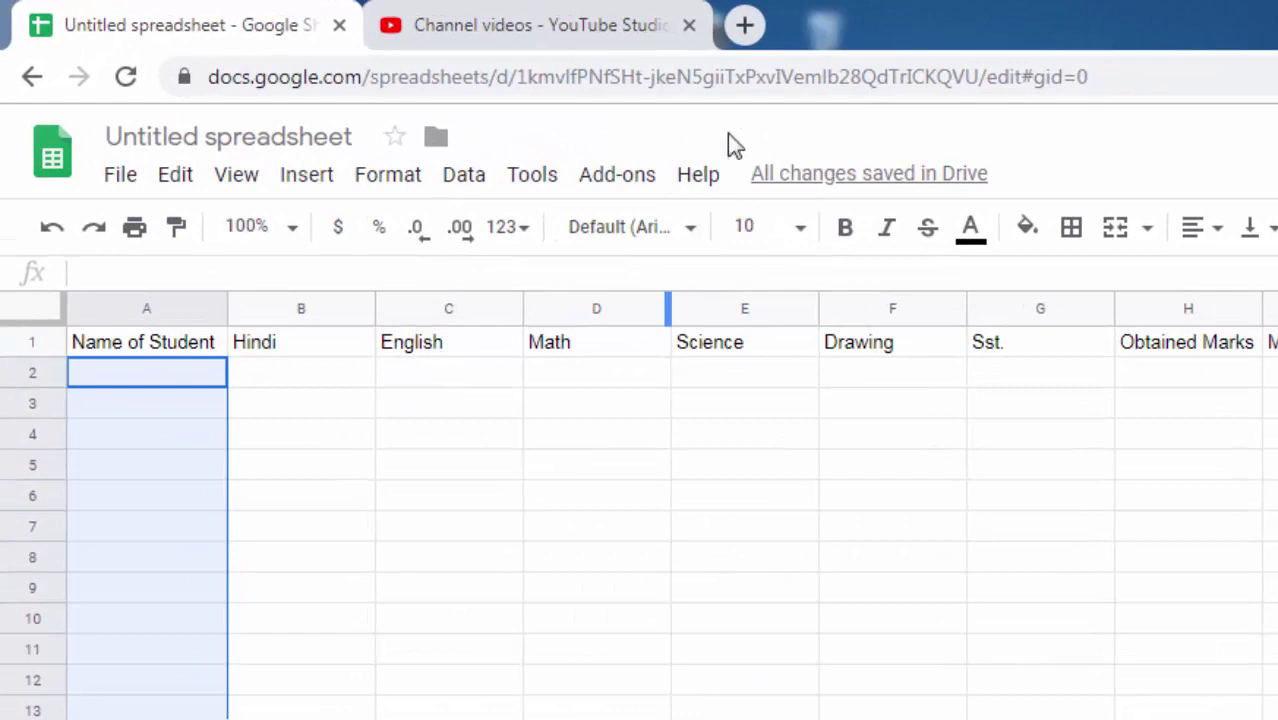
{"action": "left_click", "coordinate": [743, 27]}
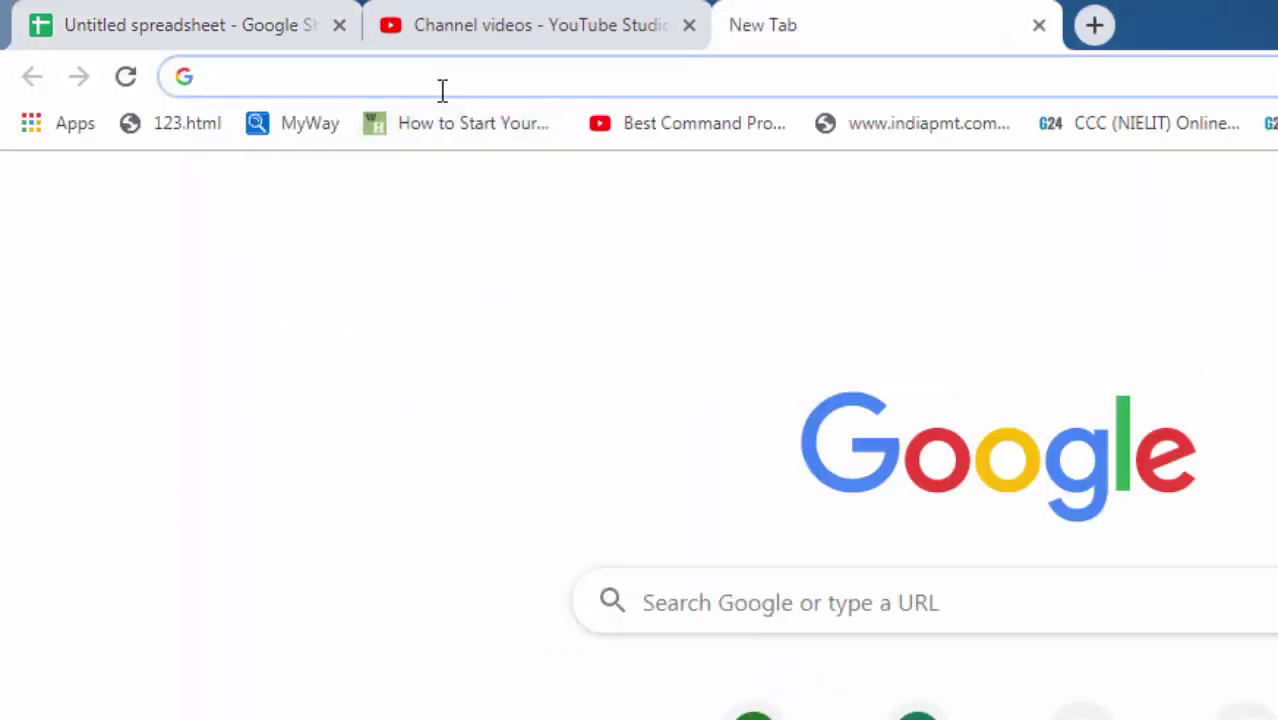
{"action": "type", "text": "goo"}
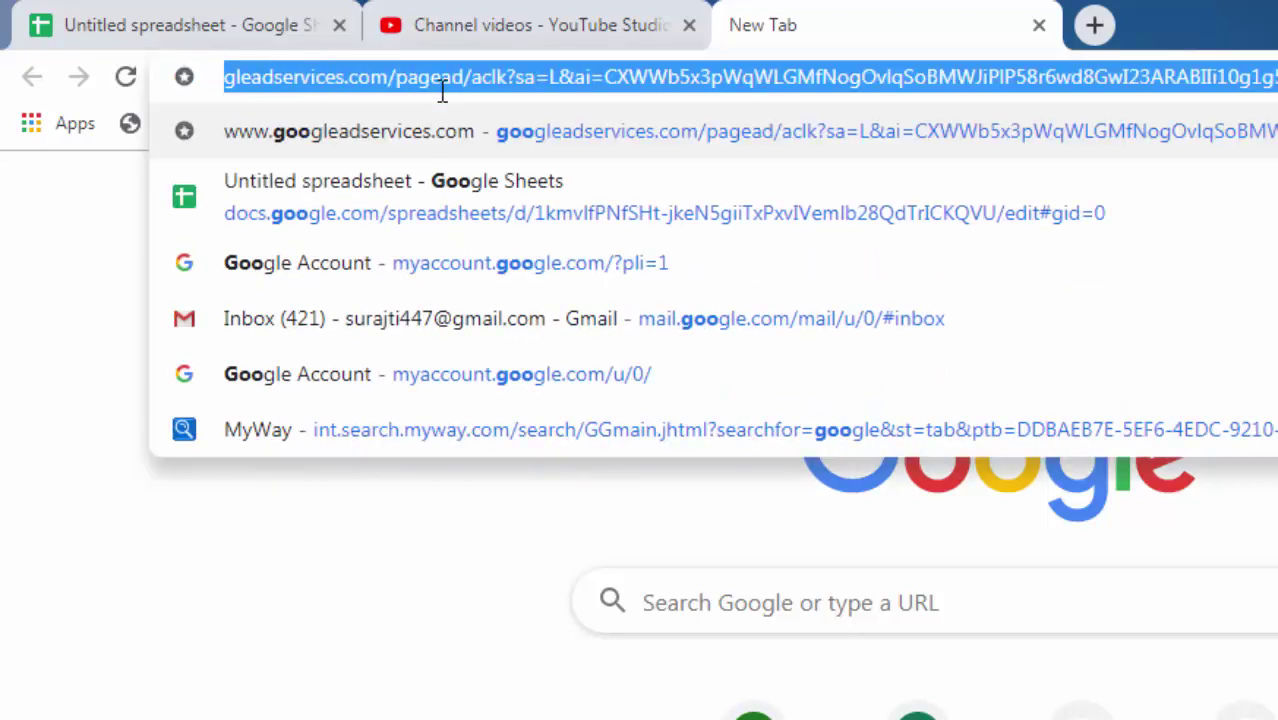
{"action": "type", "text": "gle "}
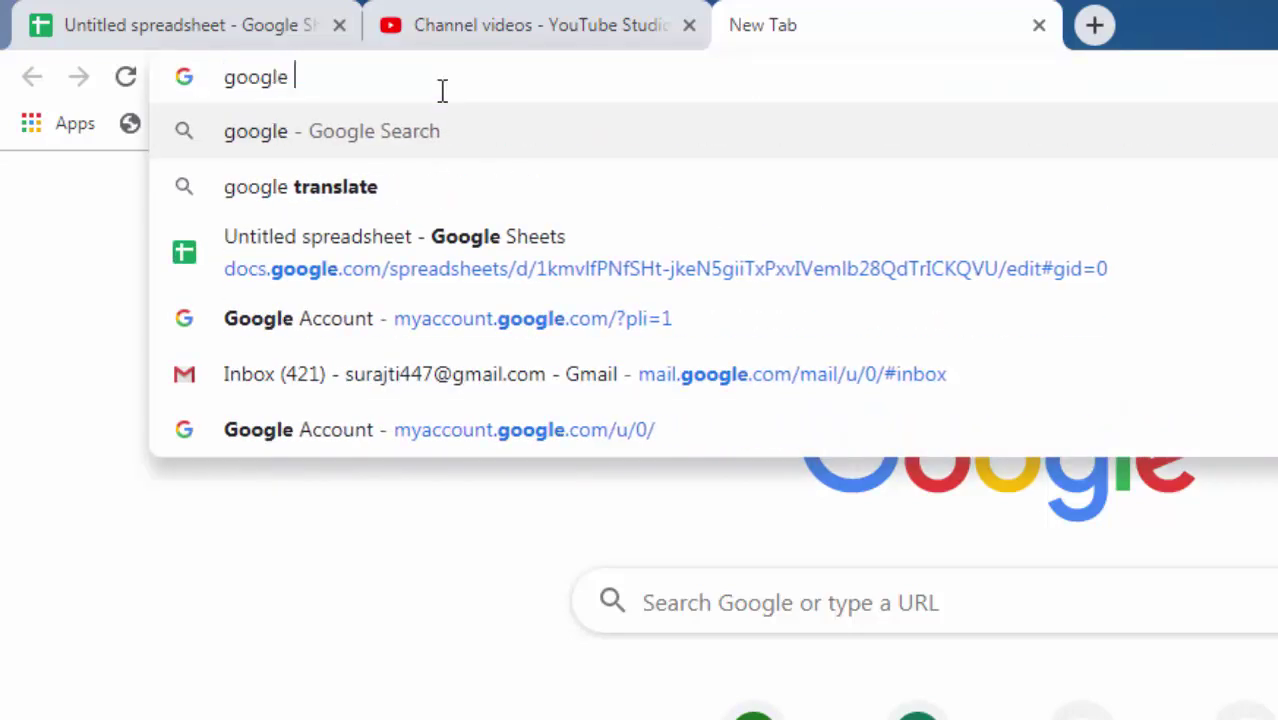
{"action": "type", "text": "sheet"}
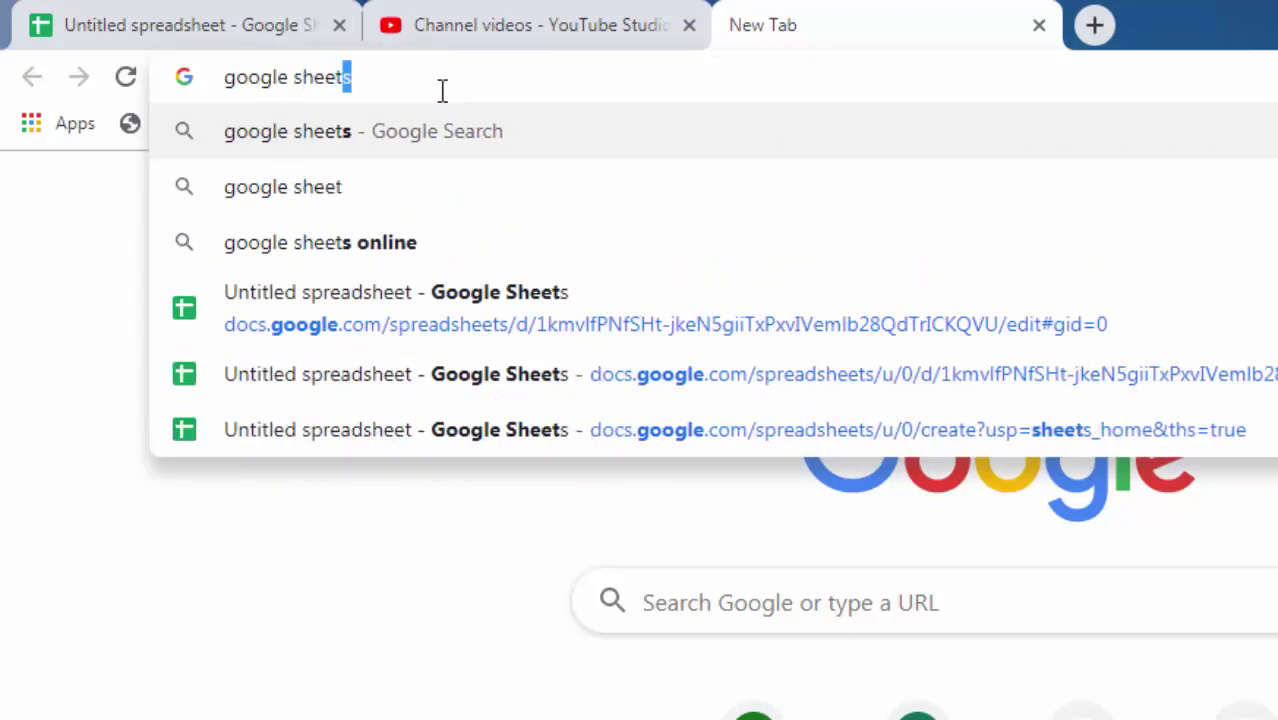
{"action": "key", "text": "Return"}
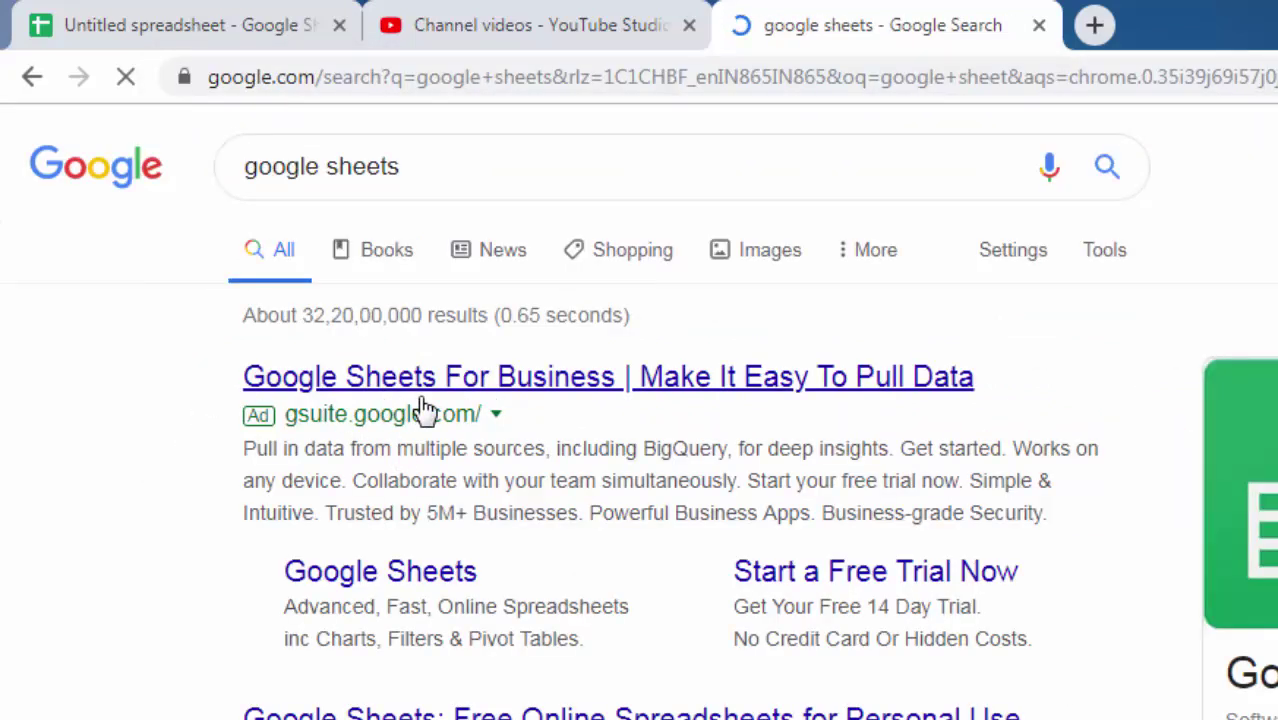
{"action": "left_click", "coordinate": [1039, 25]}
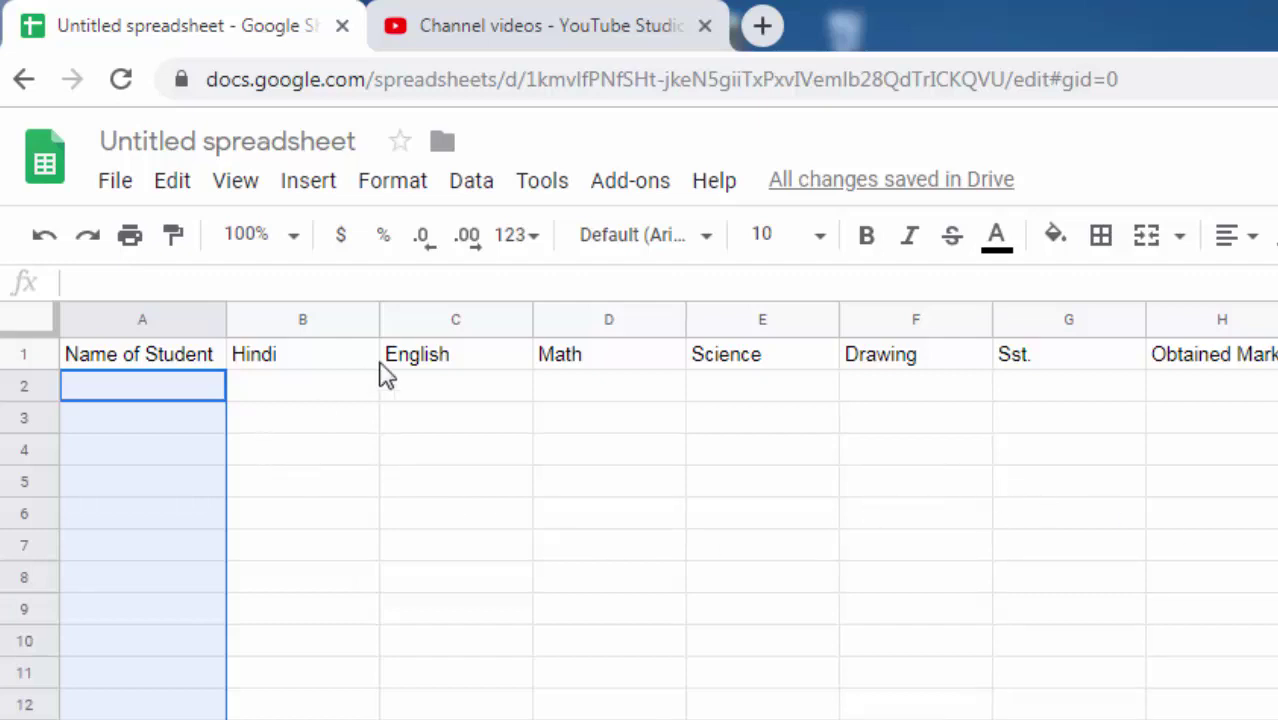
- Open data validation for A2:A13 and set its criteria to List of items
{"action": "left_click", "coordinate": [471, 185]}
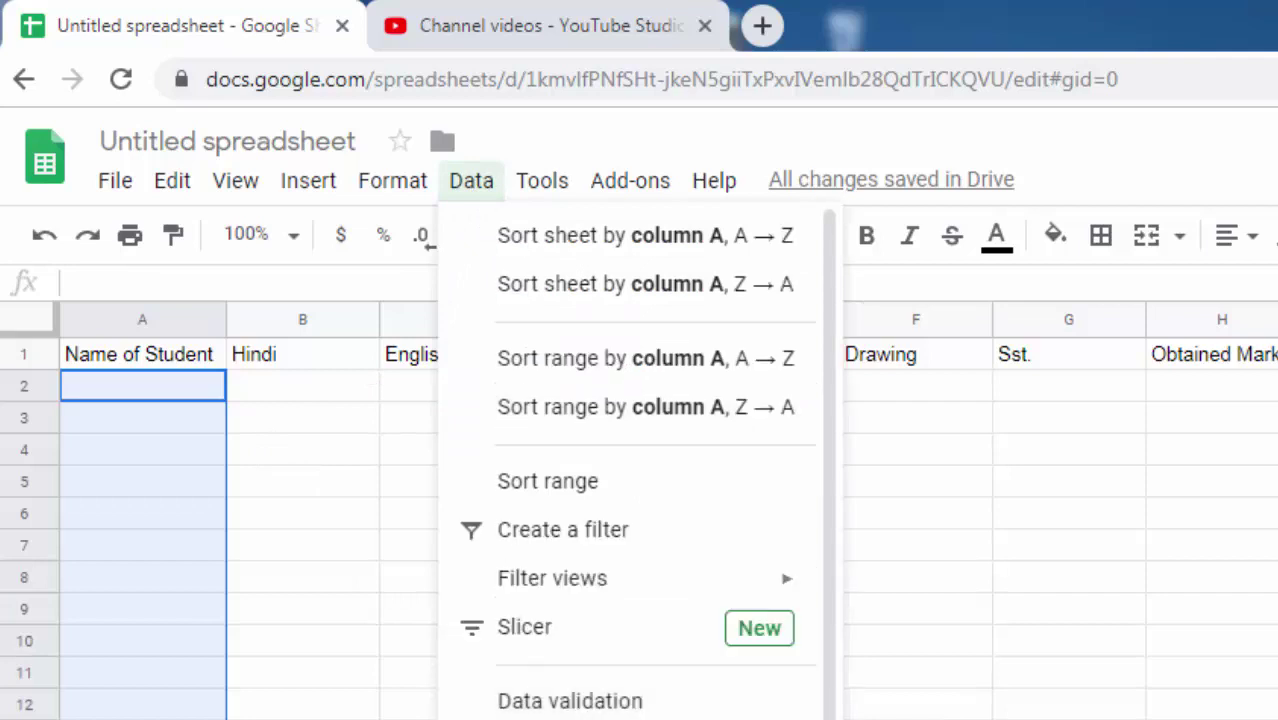
{"action": "left_click", "coordinate": [590, 690]}
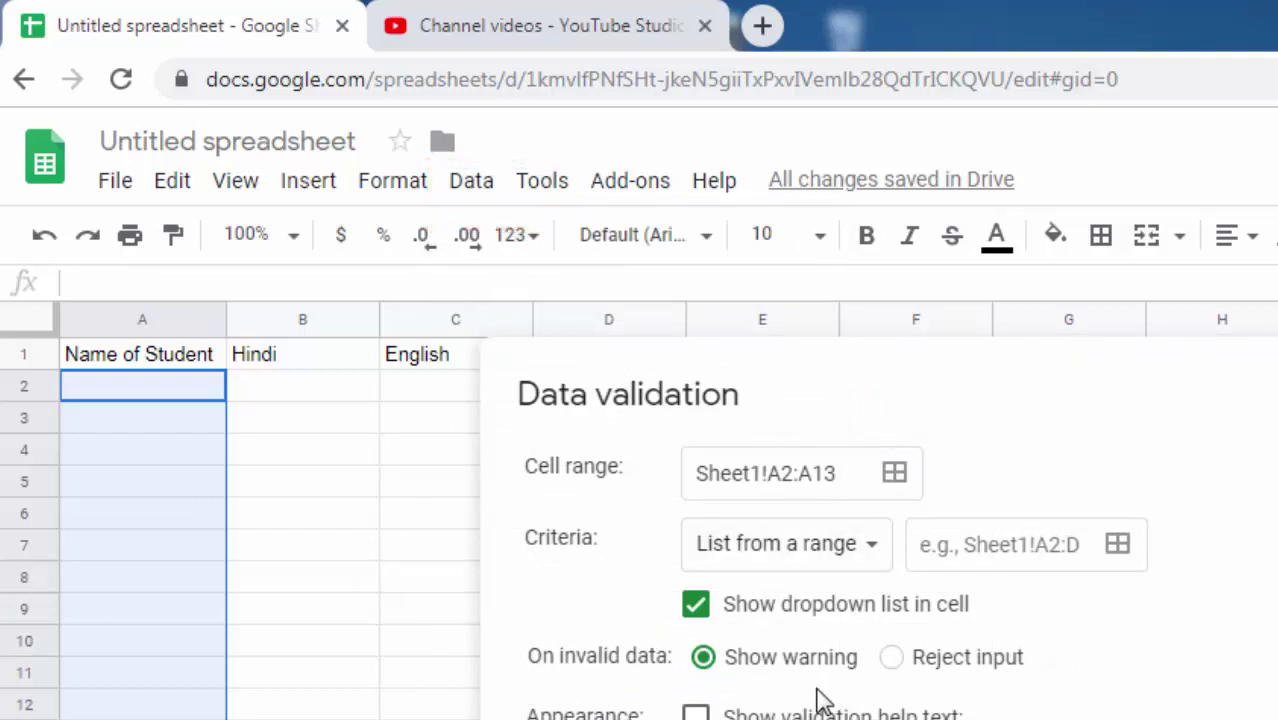
{"action": "left_click", "coordinate": [844, 542]}
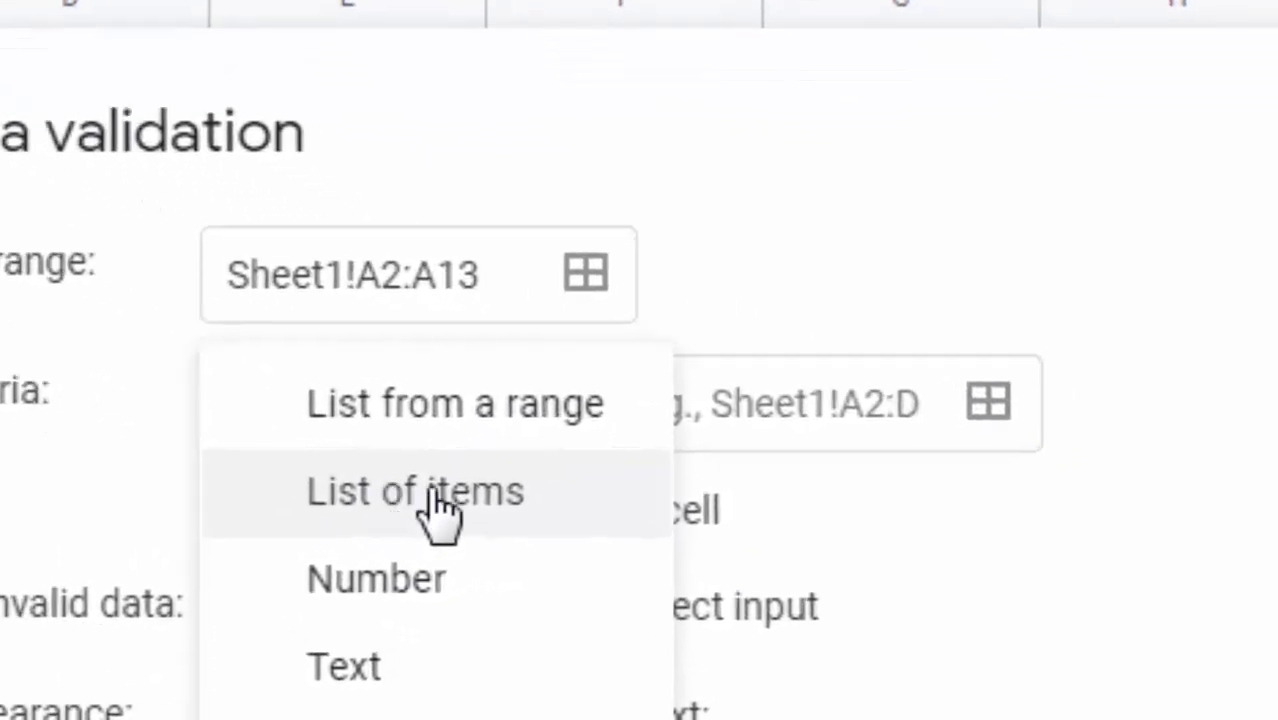
{"action": "left_click", "coordinate": [432, 510]}
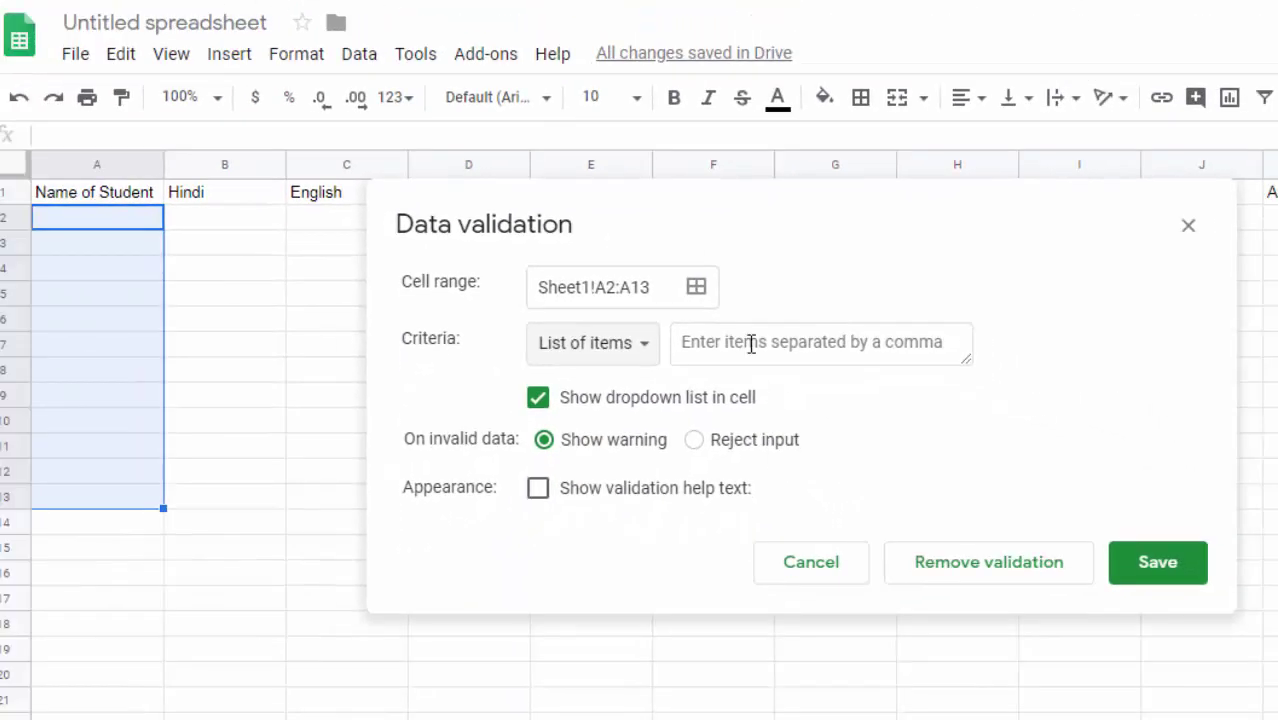
{"action": "left_click", "coordinate": [751, 343]}
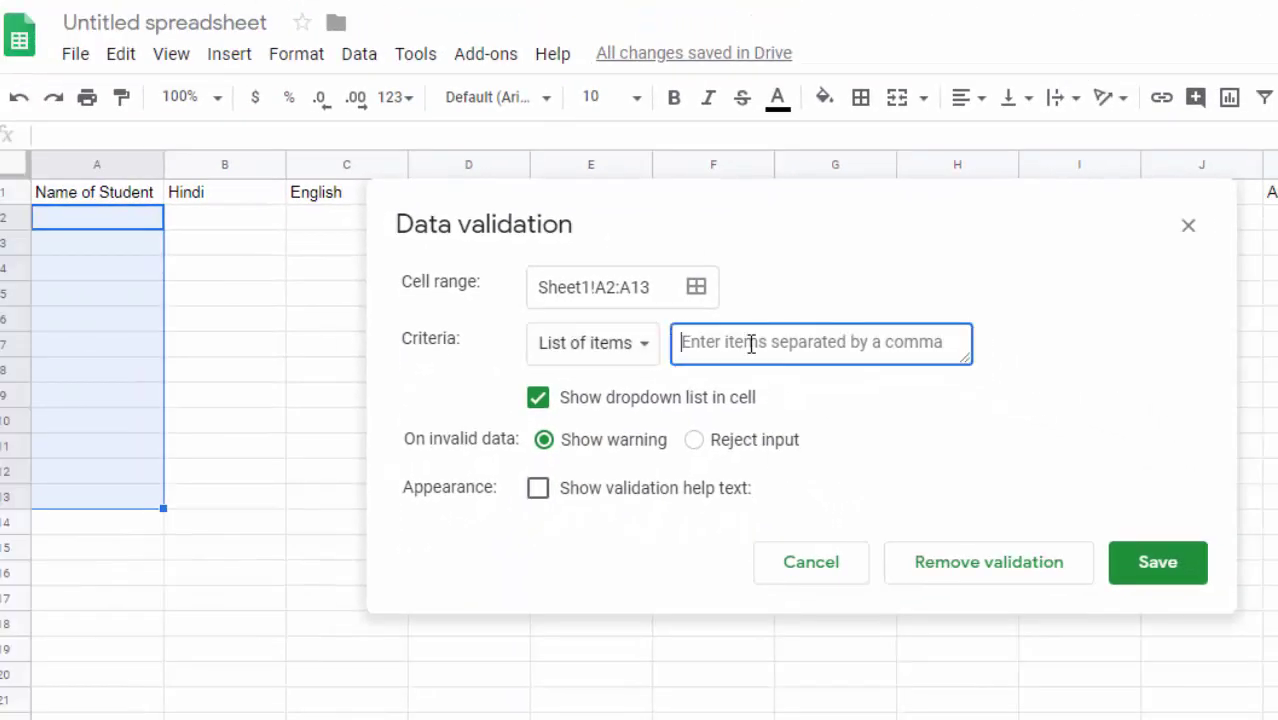
- Type the student names, separated by commas, as the allowed list items
{"action": "type", "text": "R"}
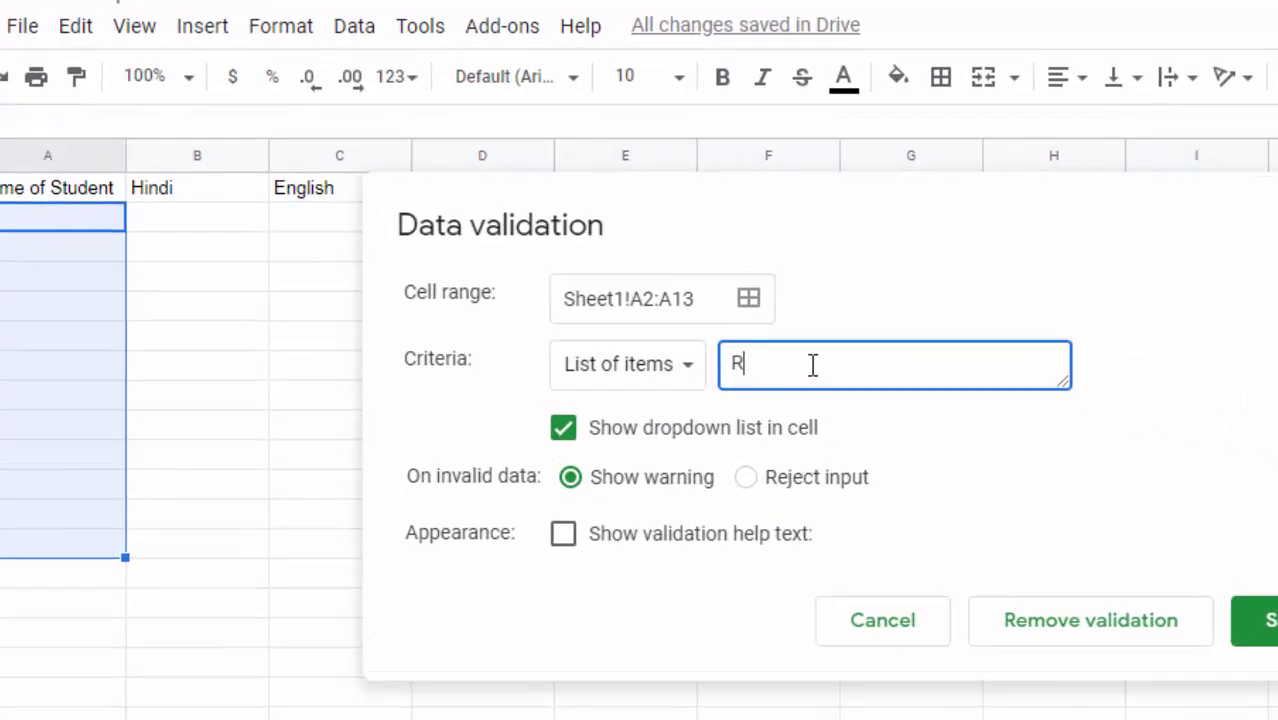
{"action": "type", "text": "am"}
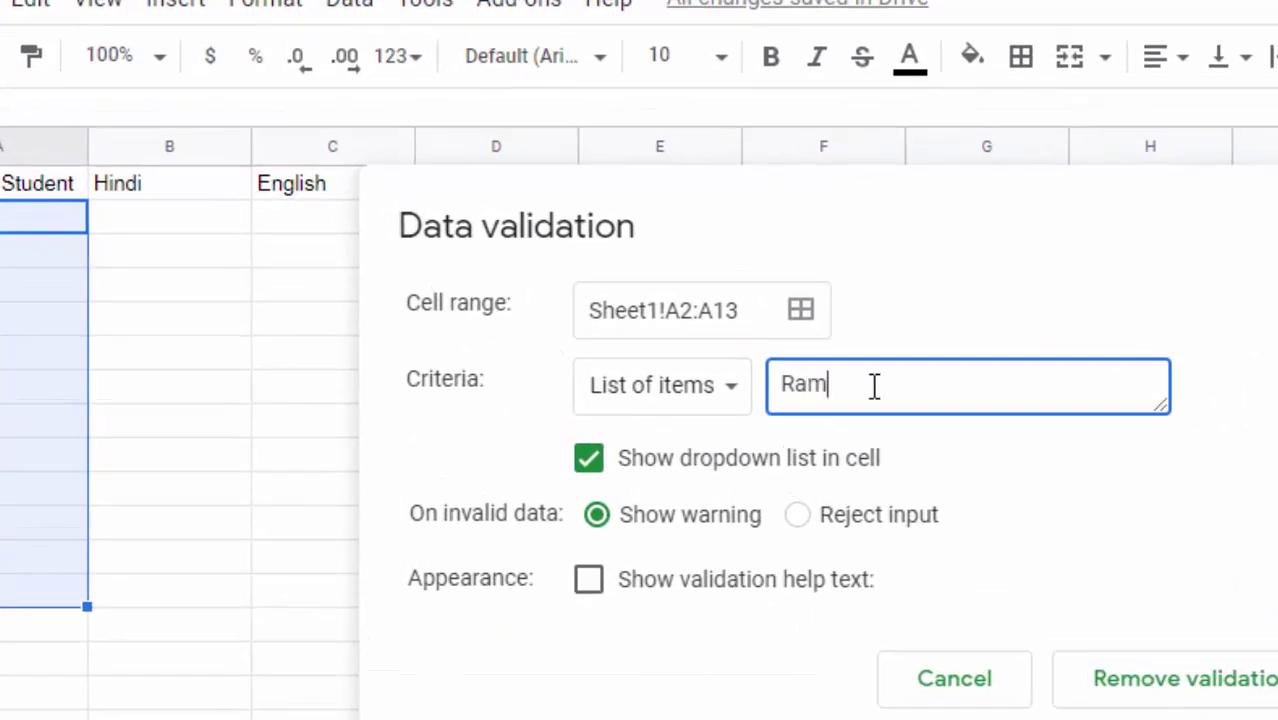
{"action": "type", "text": "S"}
{"action": "type", "text": "uraj,"}
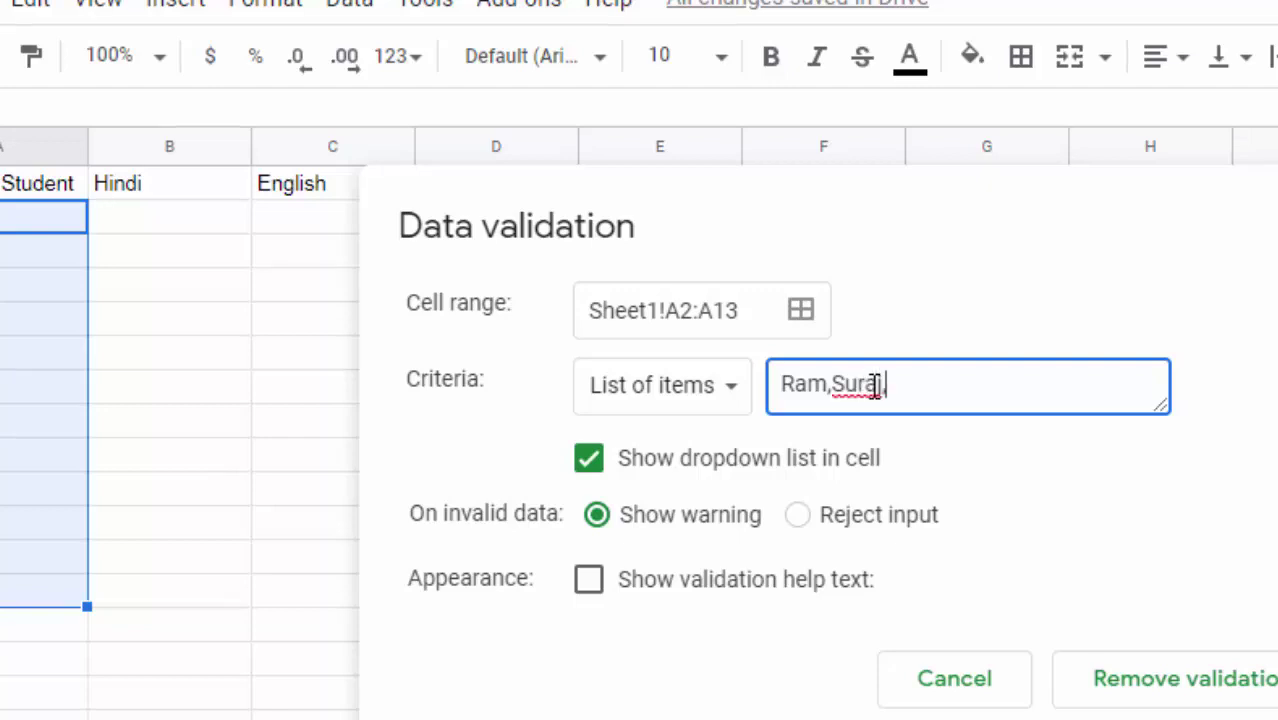
{"action": "type", "text": "Ar"}
{"action": "type", "text": "ushi"}
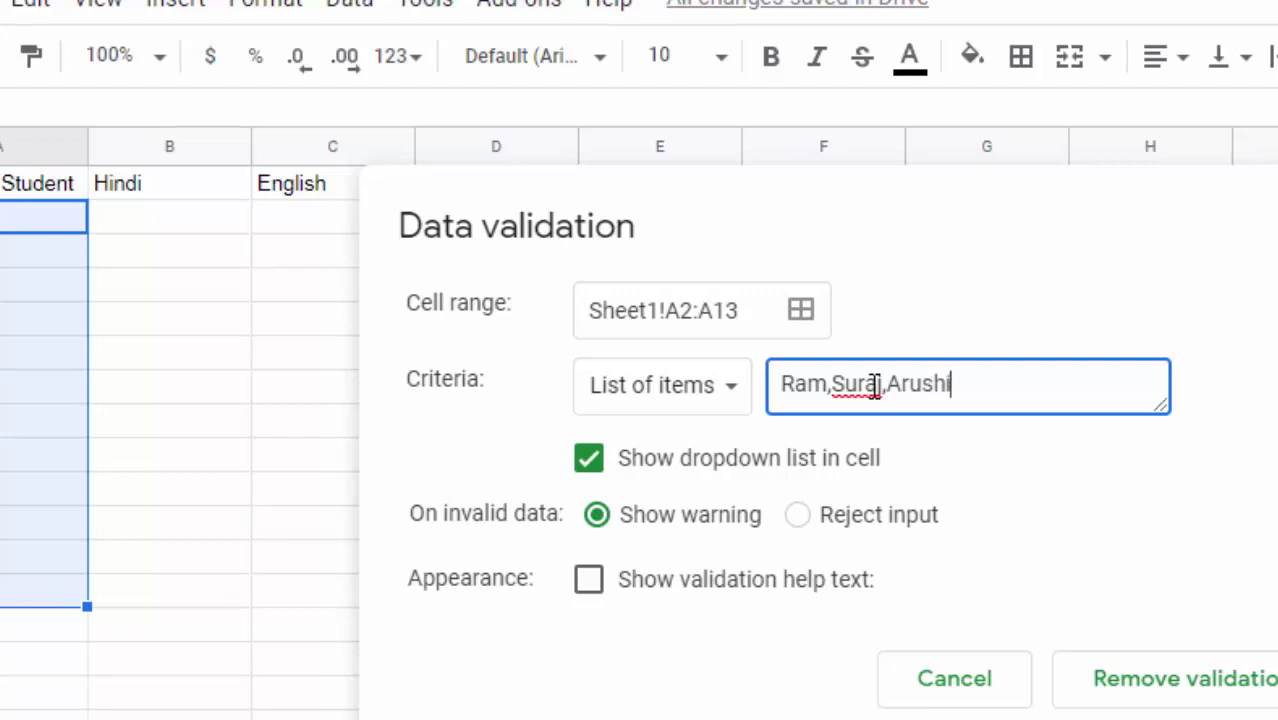
{"action": "type", "text": ","}
{"action": "type", "text": "Puja"}
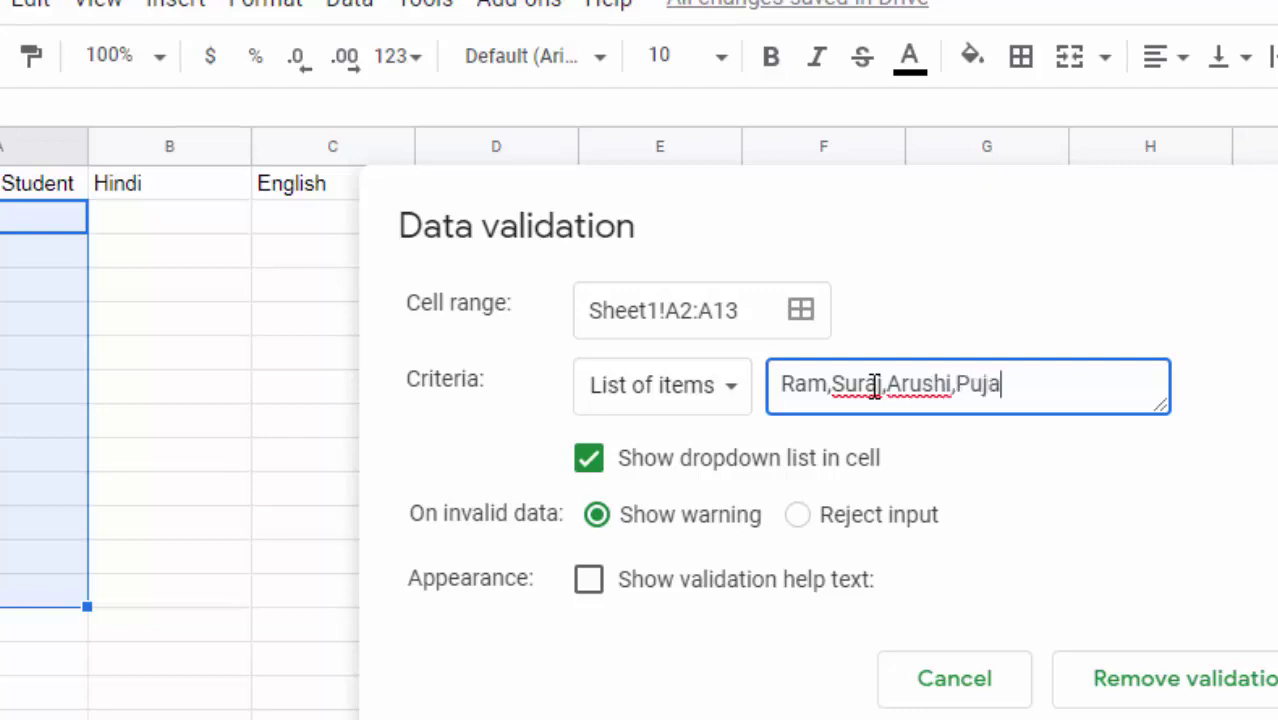
{"action": "type", "text": ",Sh"}
{"action": "type", "text": "ivam"}
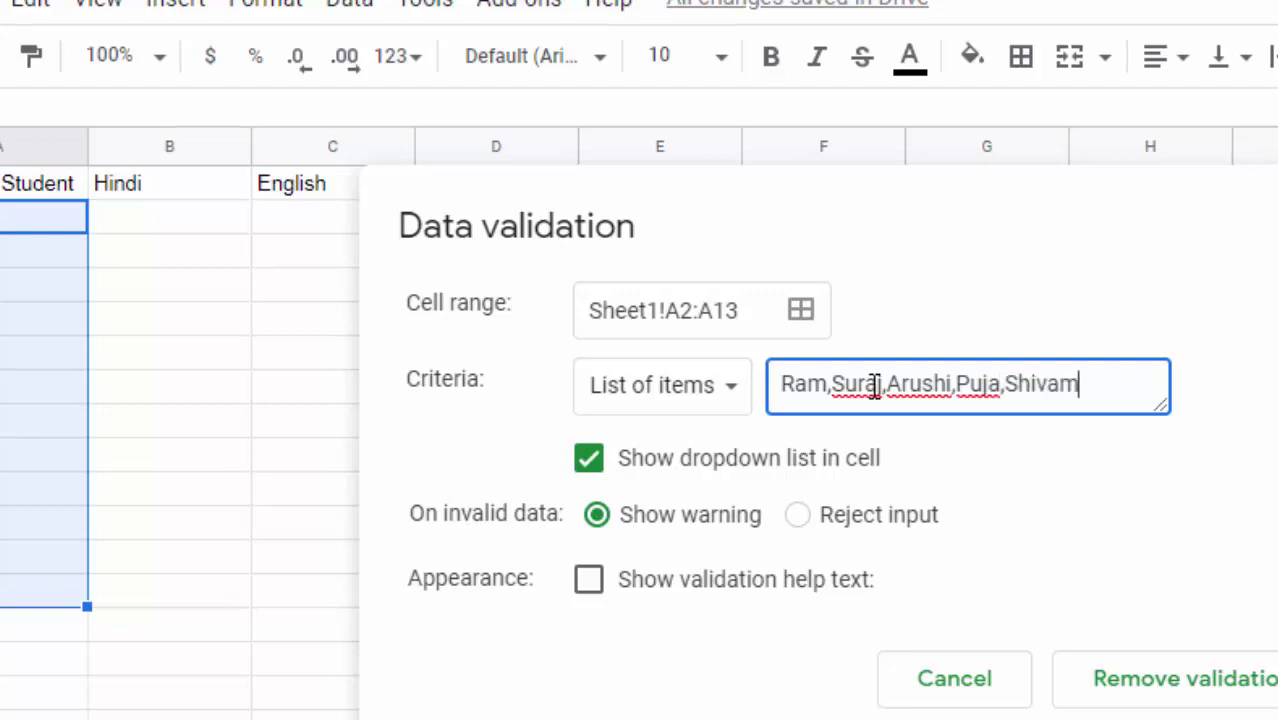
{"action": "type", "text": ",Sa"}
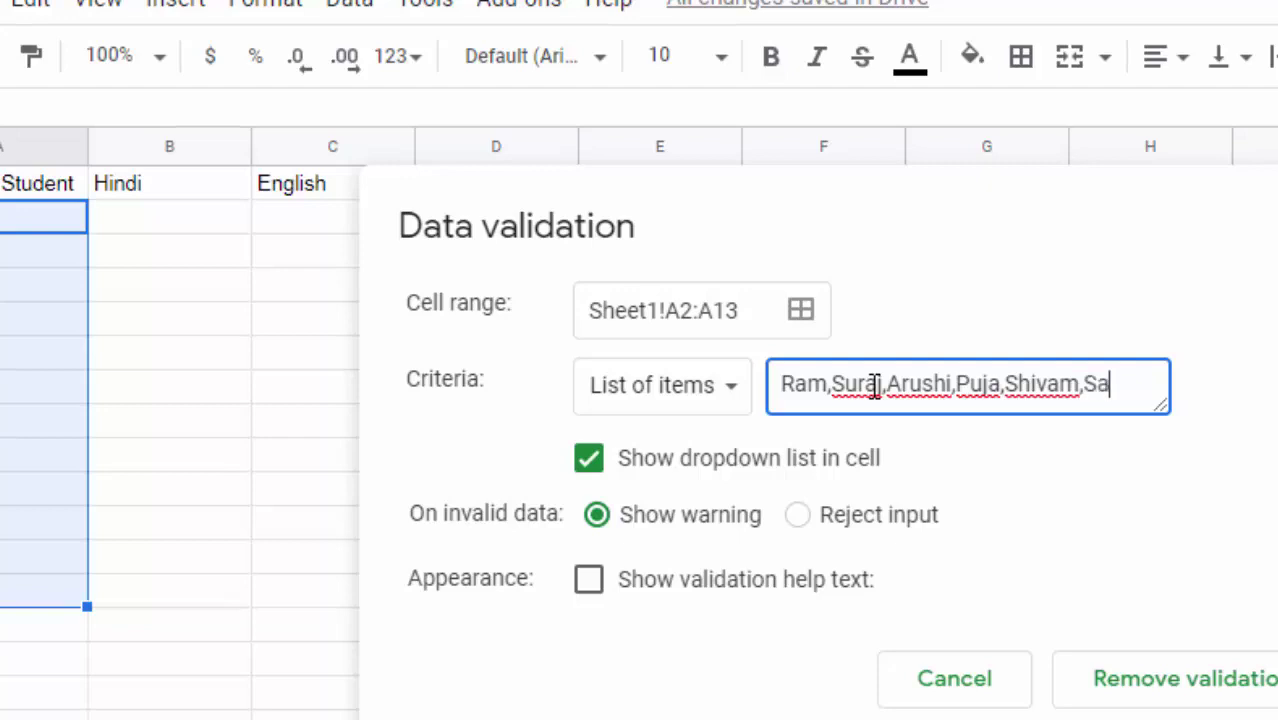
{"action": "type", "text": "dhin"}
{"action": "type", "text": ","}
{"action": "type", "text": "Sa"}
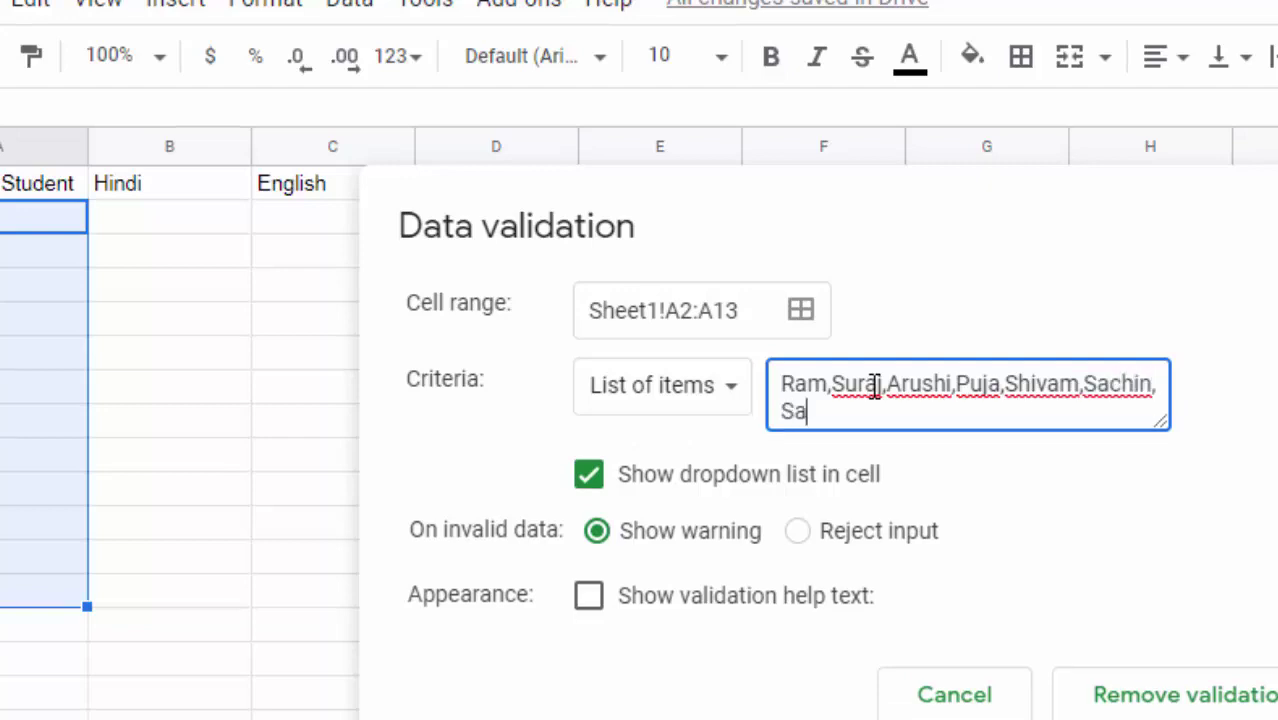
{"action": "type", "text": "urabh,"}
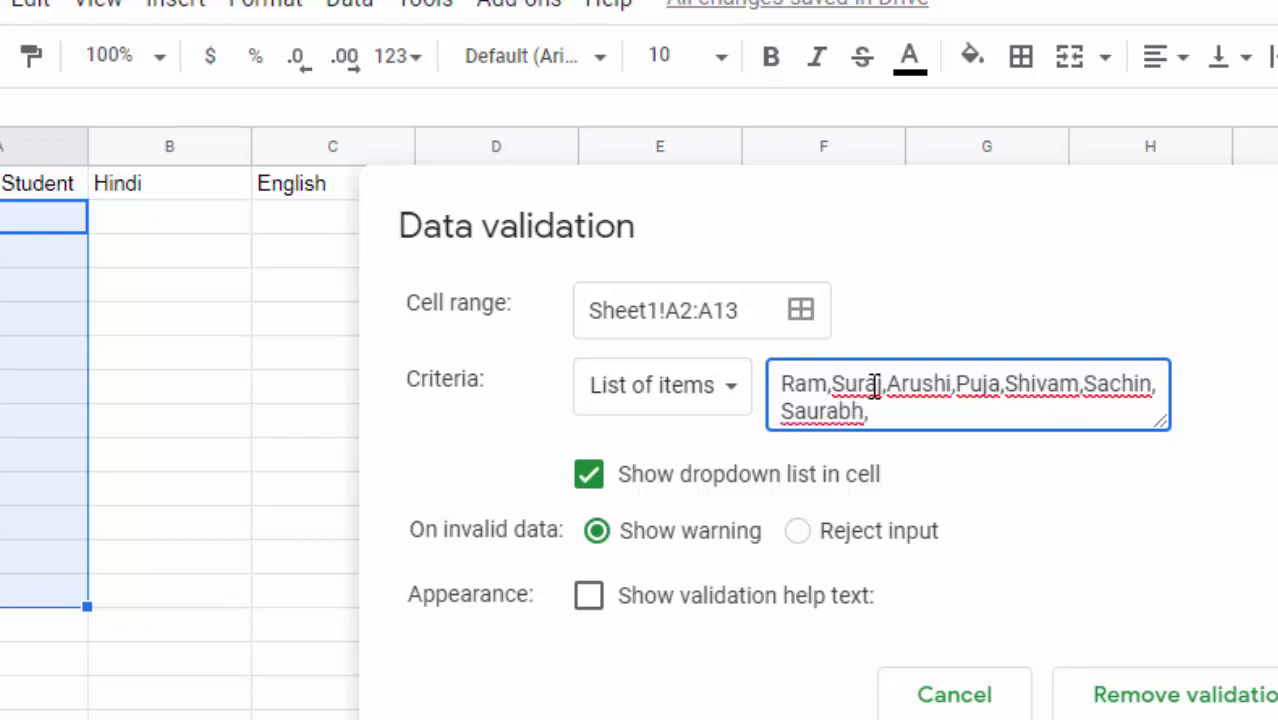
{"action": "type", "text": "Rames"}
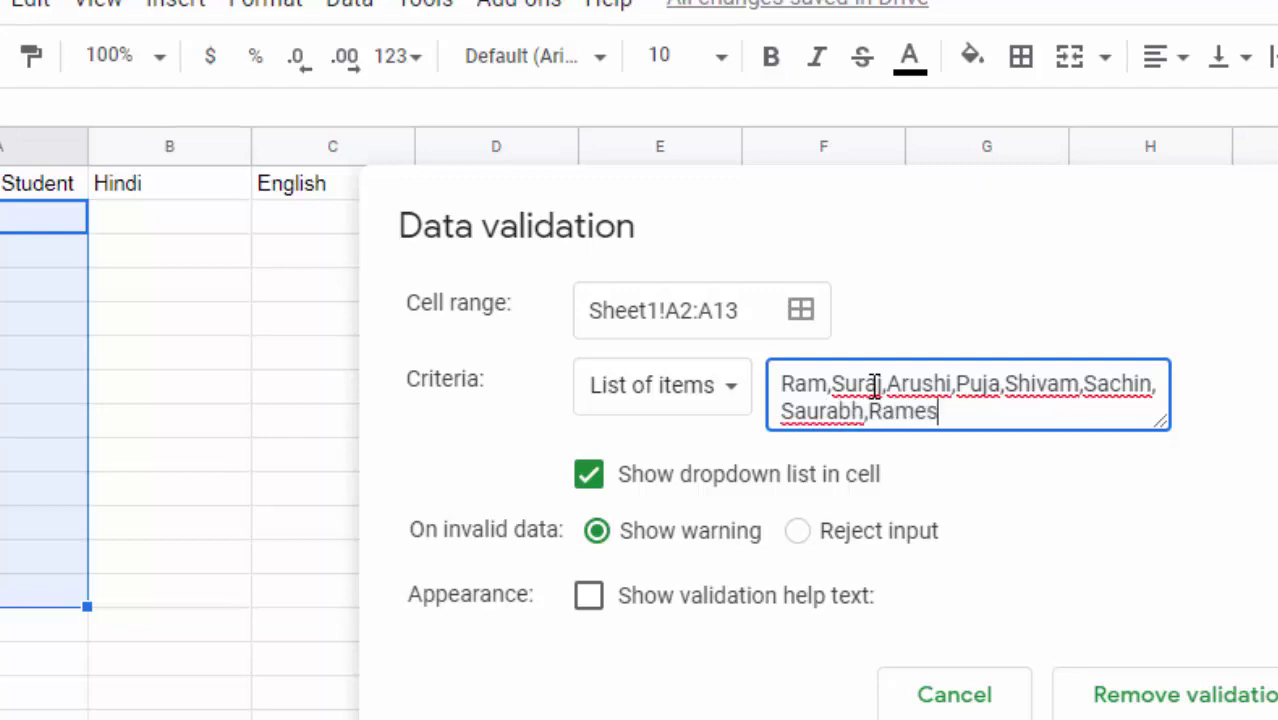
{"action": "type", "text": "h,"}
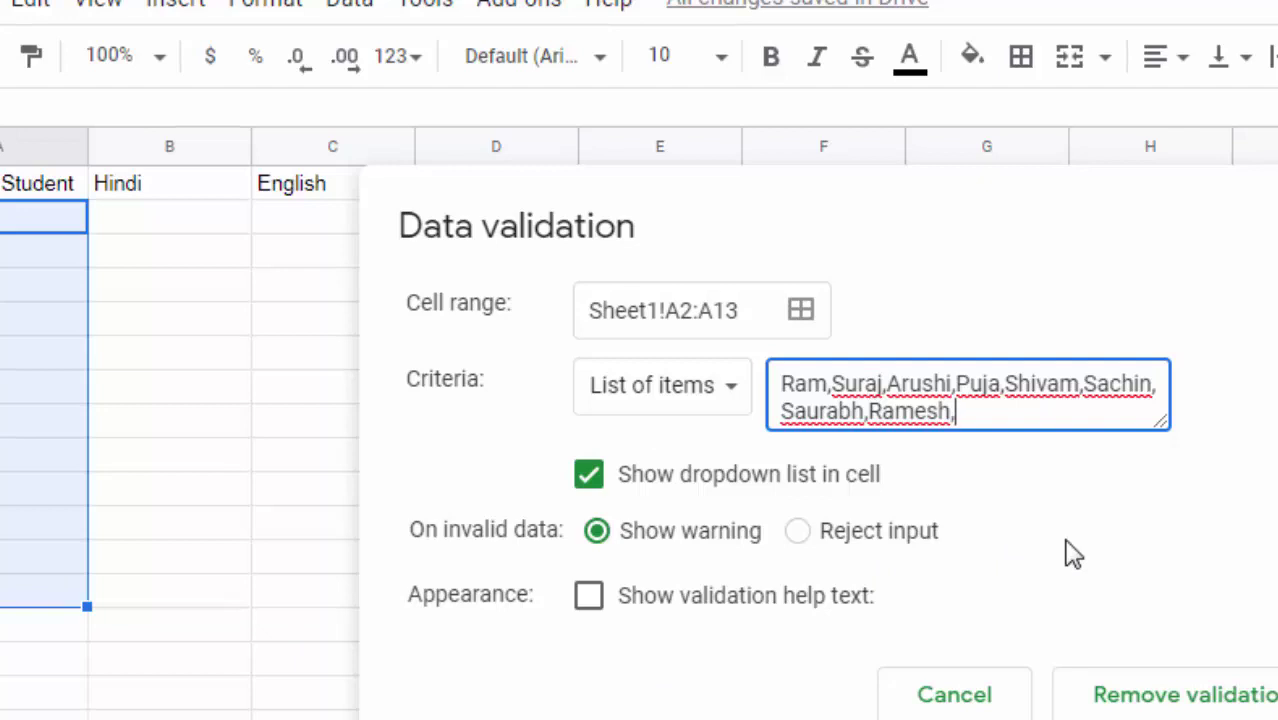
{"action": "type", "text": "Ran"}
{"action": "type", "text": "i,"}
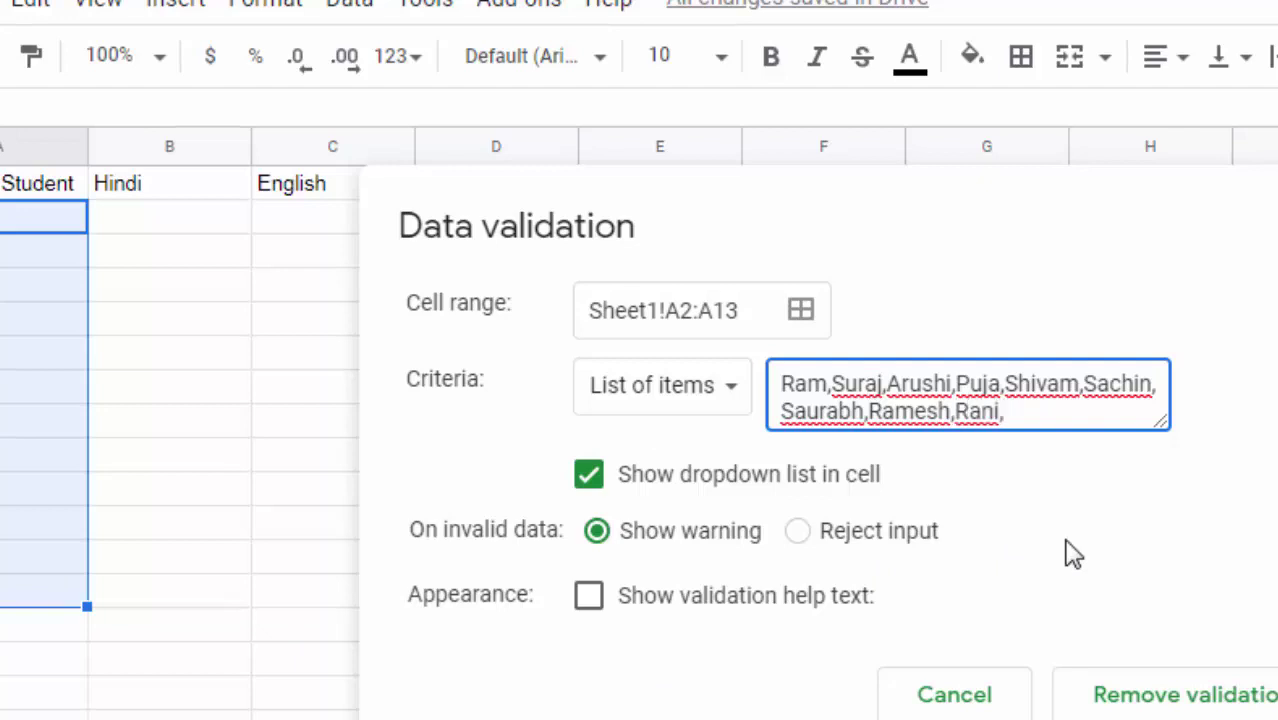
{"action": "type", "text": "Jy"}
{"action": "type", "text": "oti"}
{"action": "type", "text": ",Poo"}
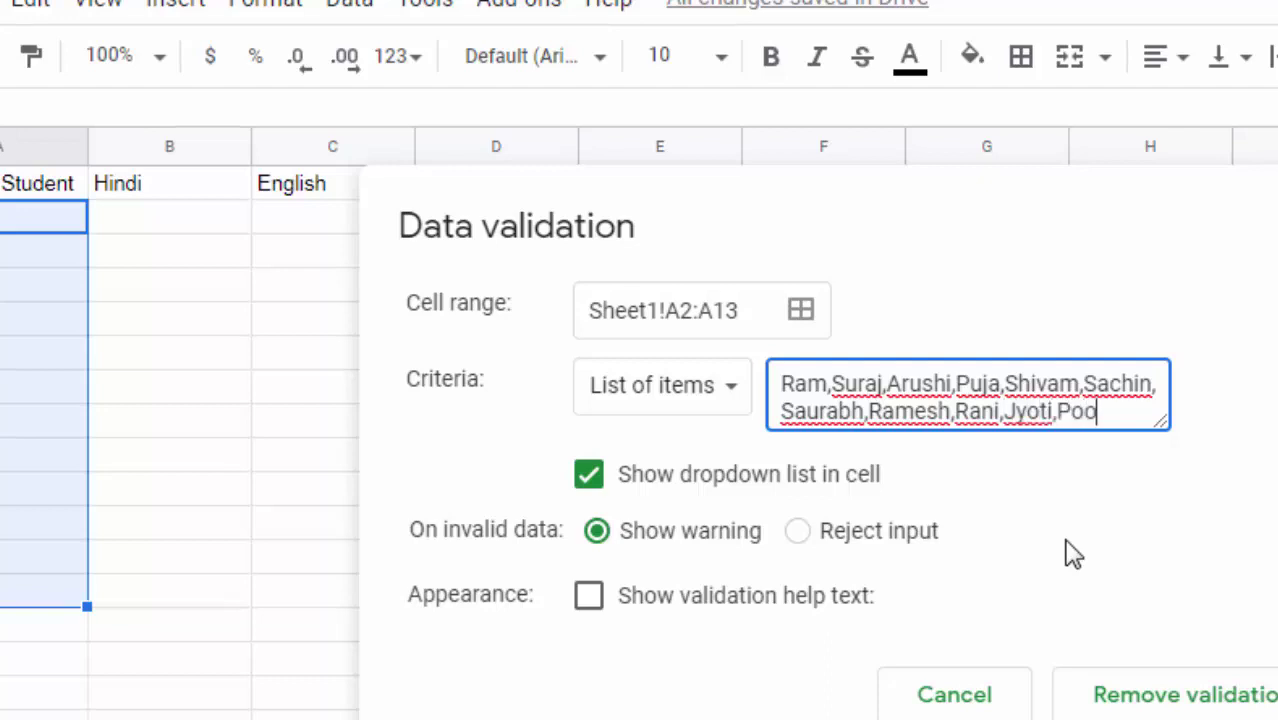
{"action": "type", "text": "nam"}
{"action": "type", "text": ",Sures"}
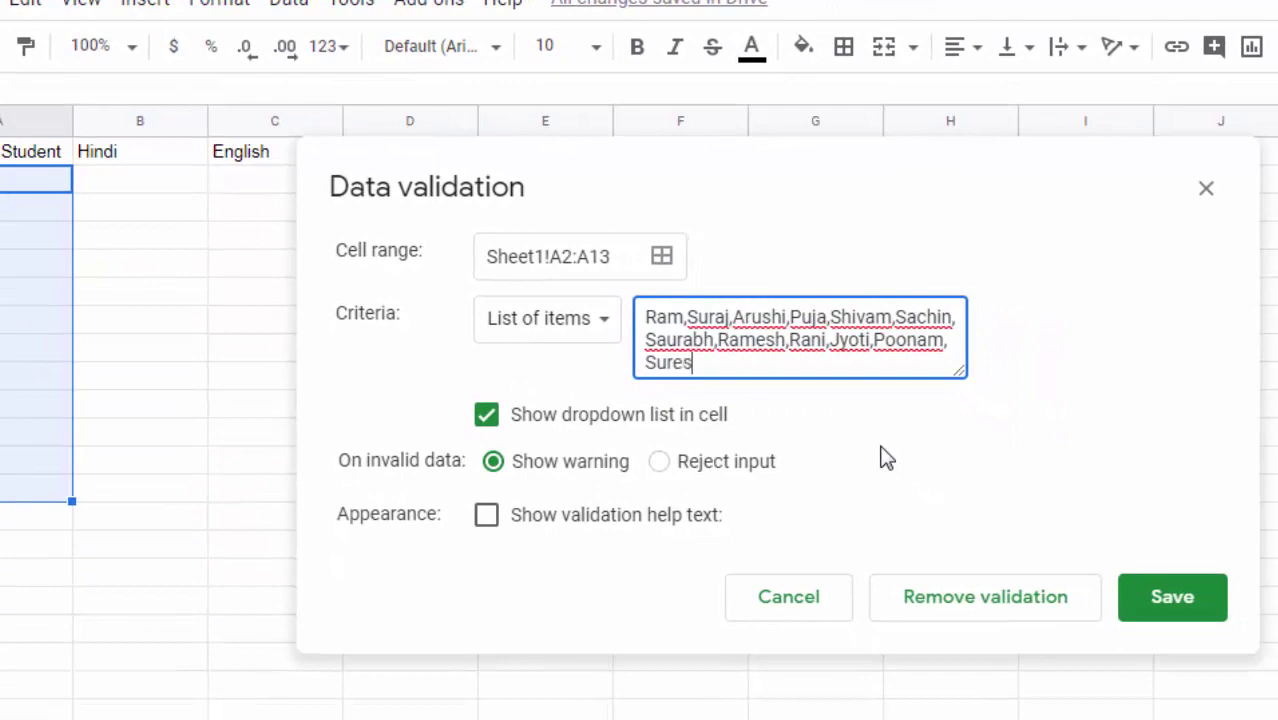
{"action": "type", "text": "h"}
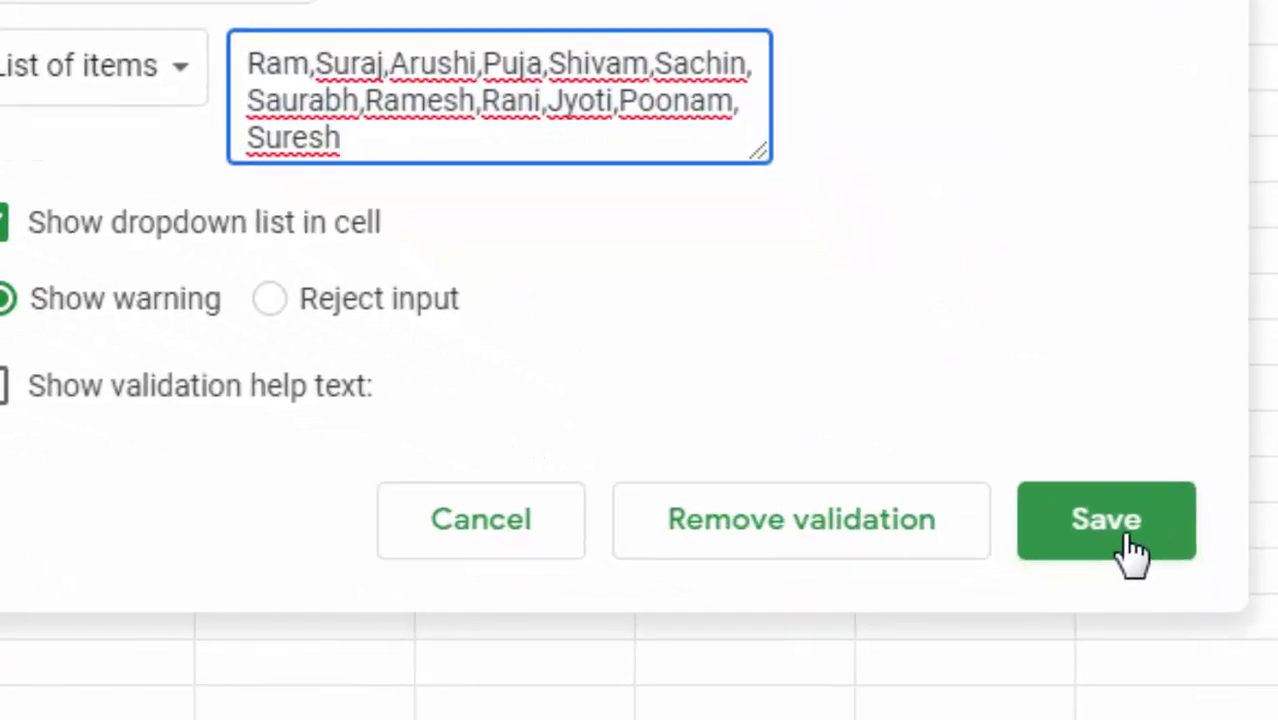
- Save the name dropdown validation and pick student names for A2 through A4
{"action": "left_click", "coordinate": [1084, 583]}
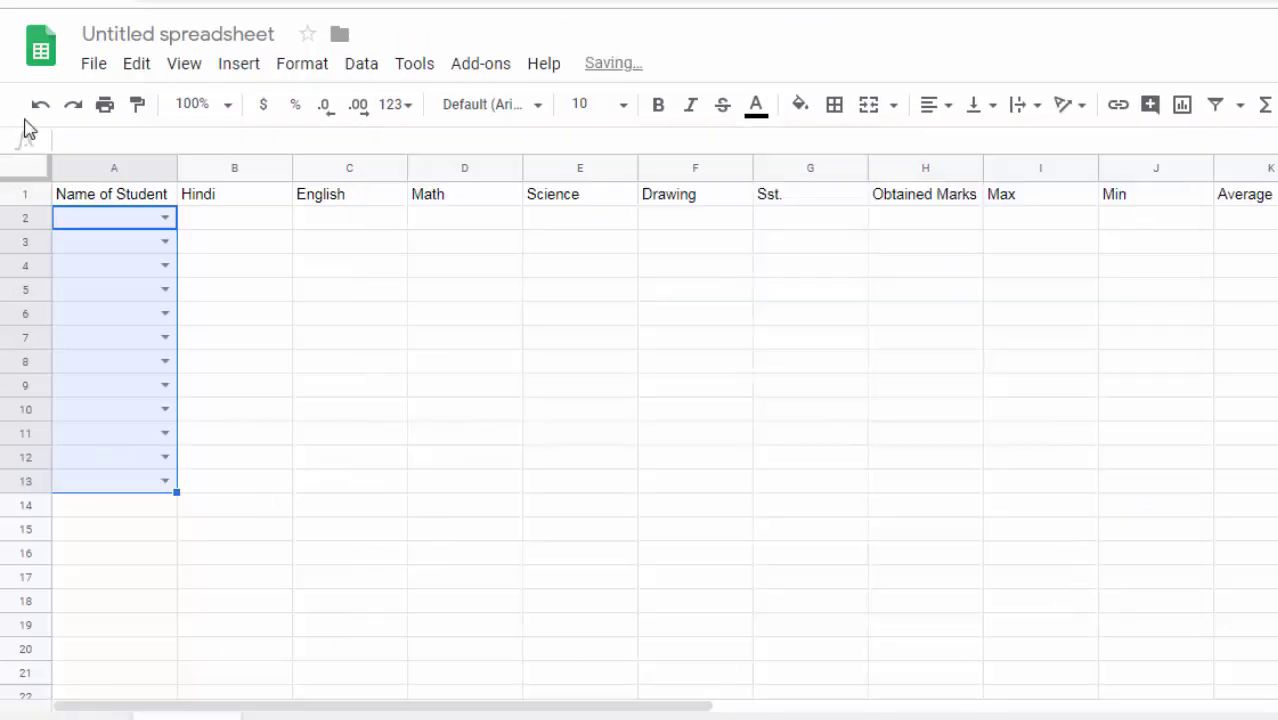
{"action": "left_click", "coordinate": [160, 220]}
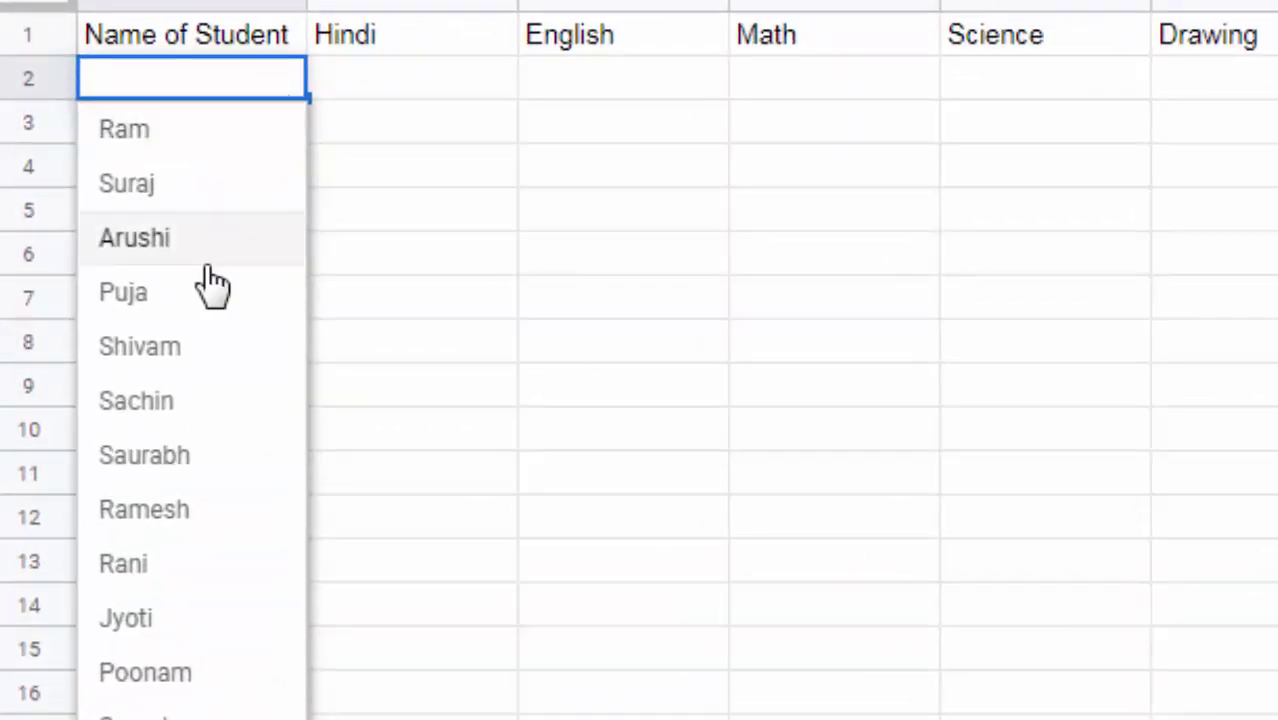
{"action": "left_click", "coordinate": [224, 126]}
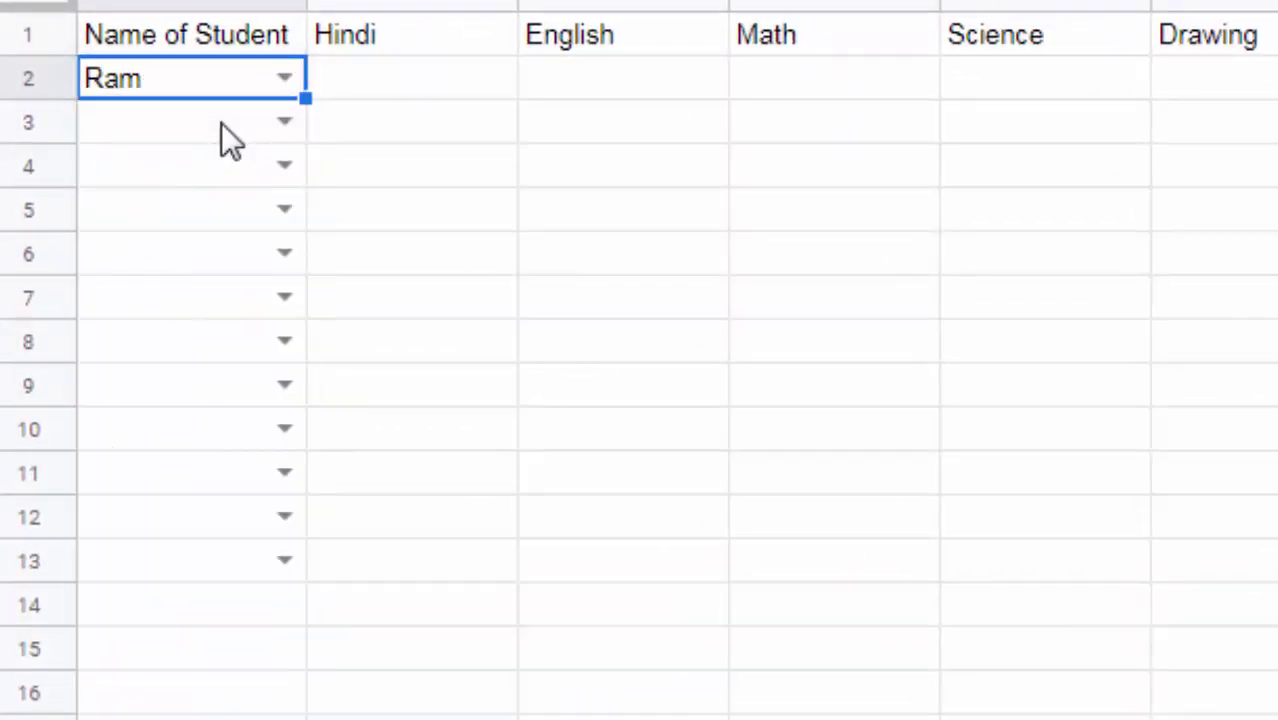
{"action": "left_click", "coordinate": [240, 124]}
{"action": "left_click", "coordinate": [272, 121]}
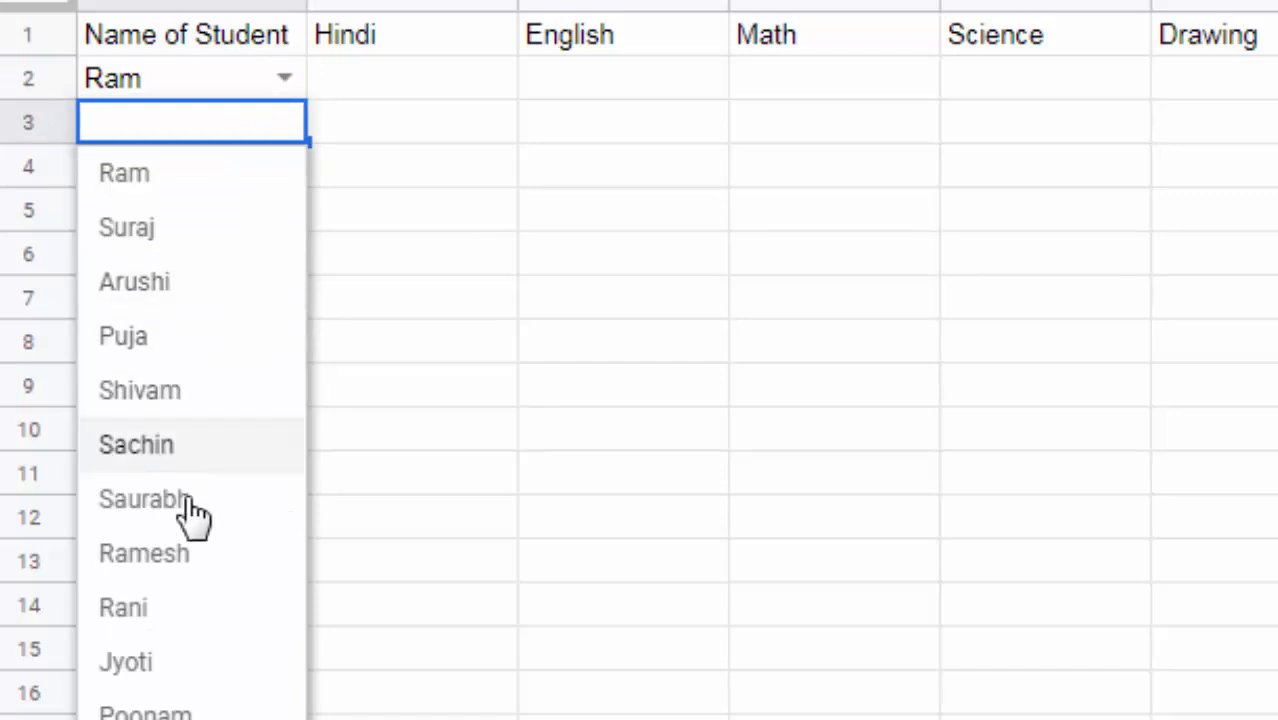
{"action": "left_click", "coordinate": [145, 499]}
{"action": "left_click", "coordinate": [234, 163]}
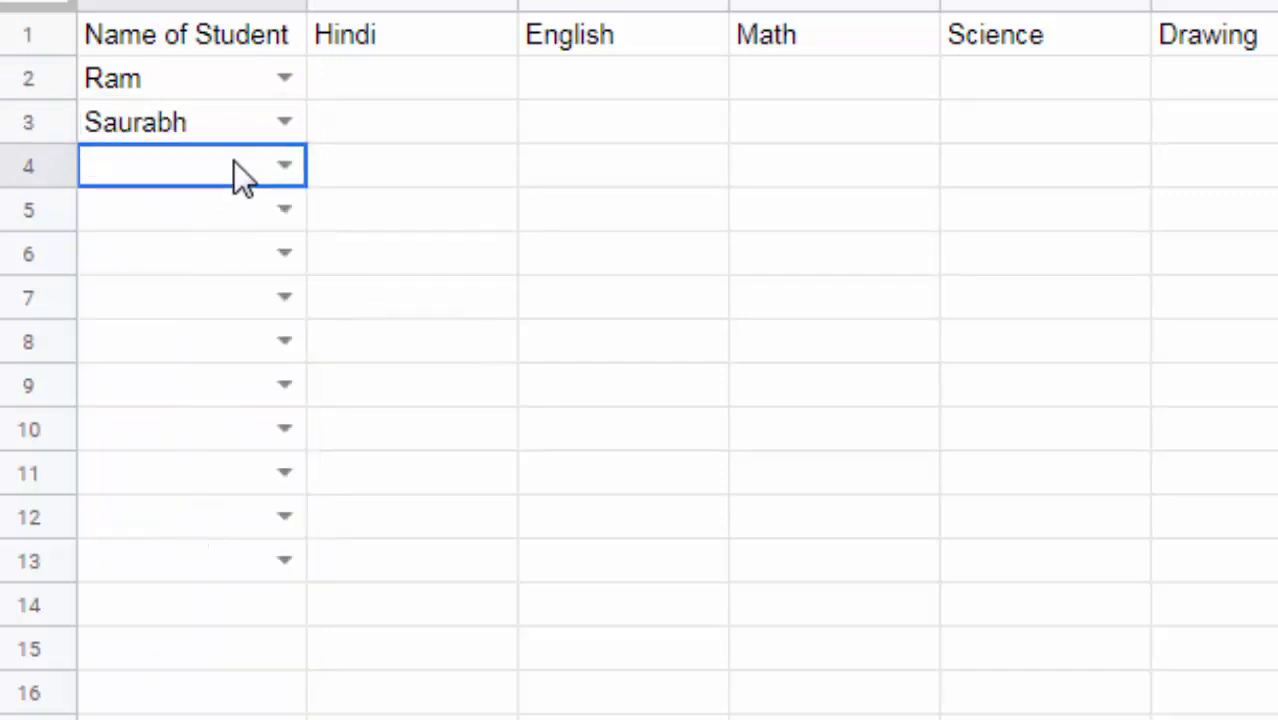
{"action": "left_click", "coordinate": [234, 163]}
{"action": "left_click", "coordinate": [195, 512]}
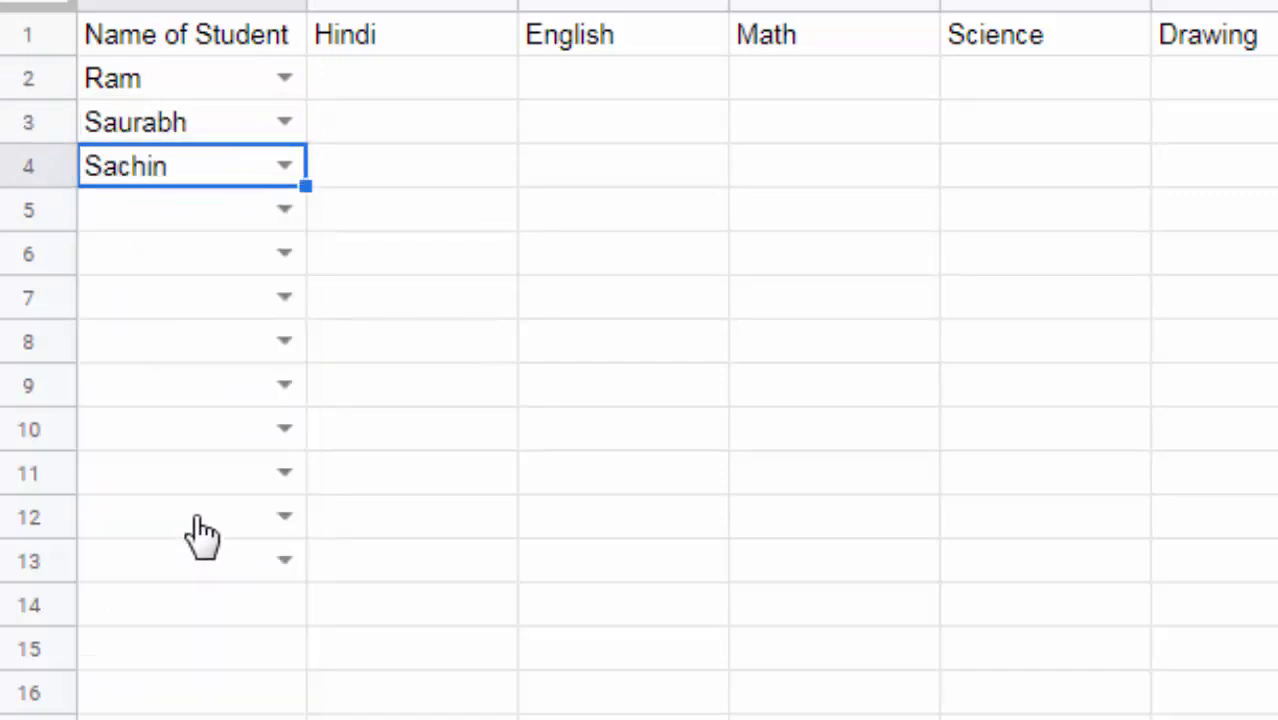
- Pick student names from the dropdowns for A5 through A11, leaving A12 empty
{"action": "left_click", "coordinate": [188, 205]}
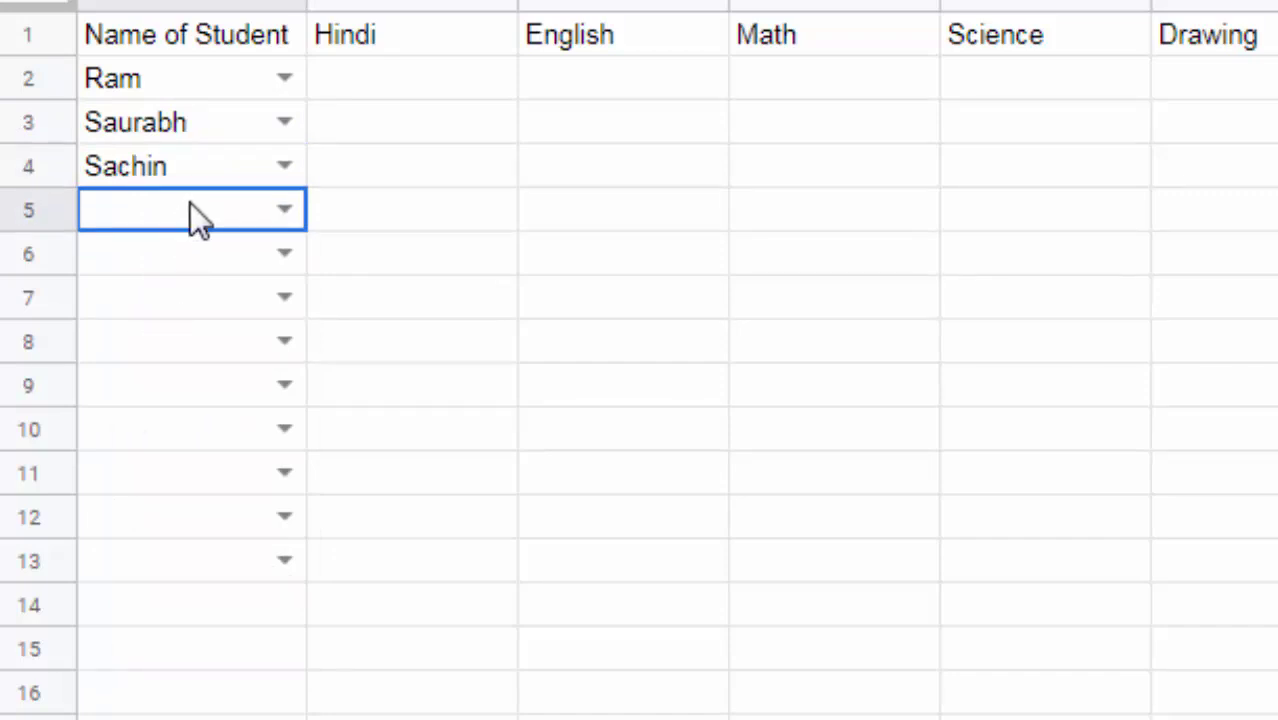
{"action": "left_click", "coordinate": [285, 210]}
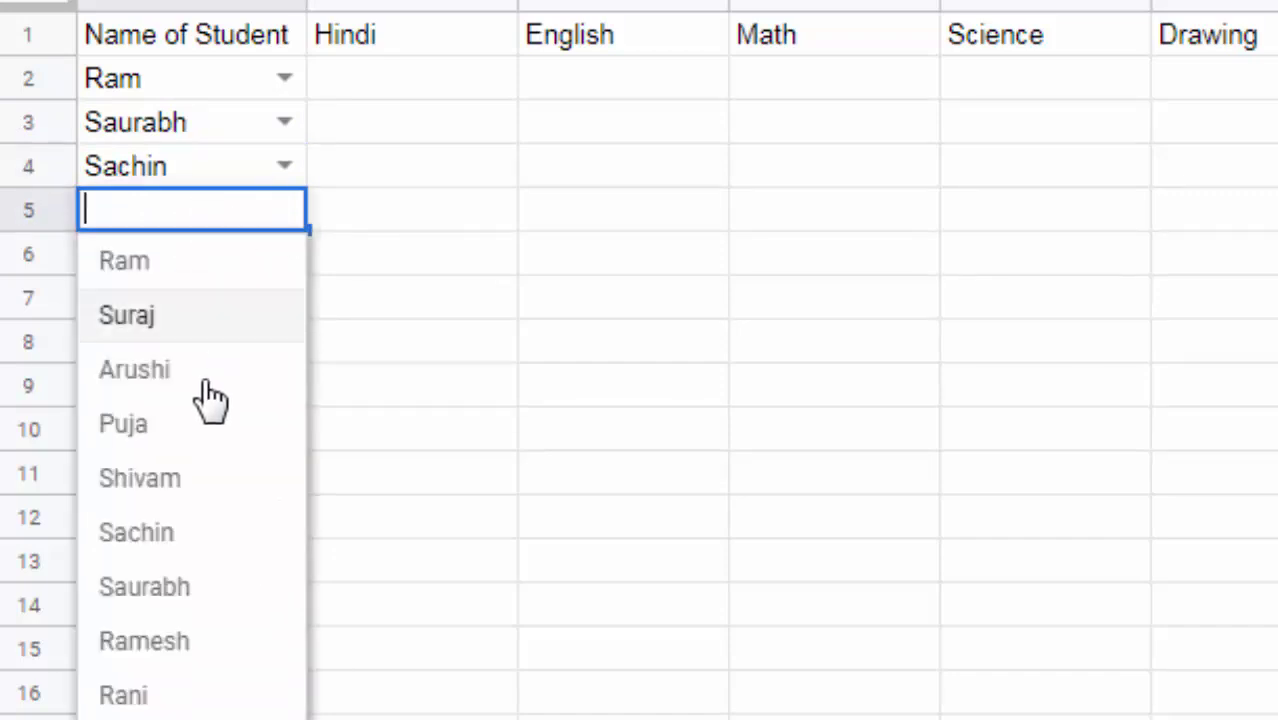
{"action": "left_click", "coordinate": [202, 307]}
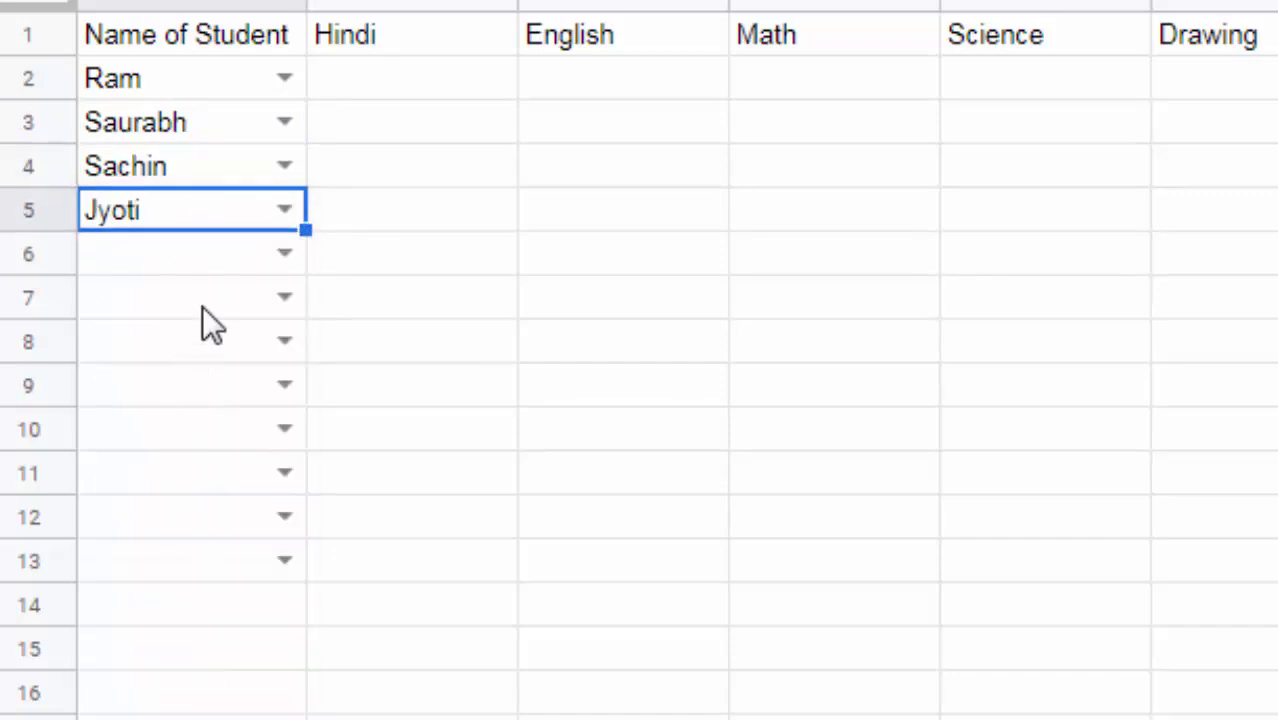
{"action": "left_click", "coordinate": [285, 253]}
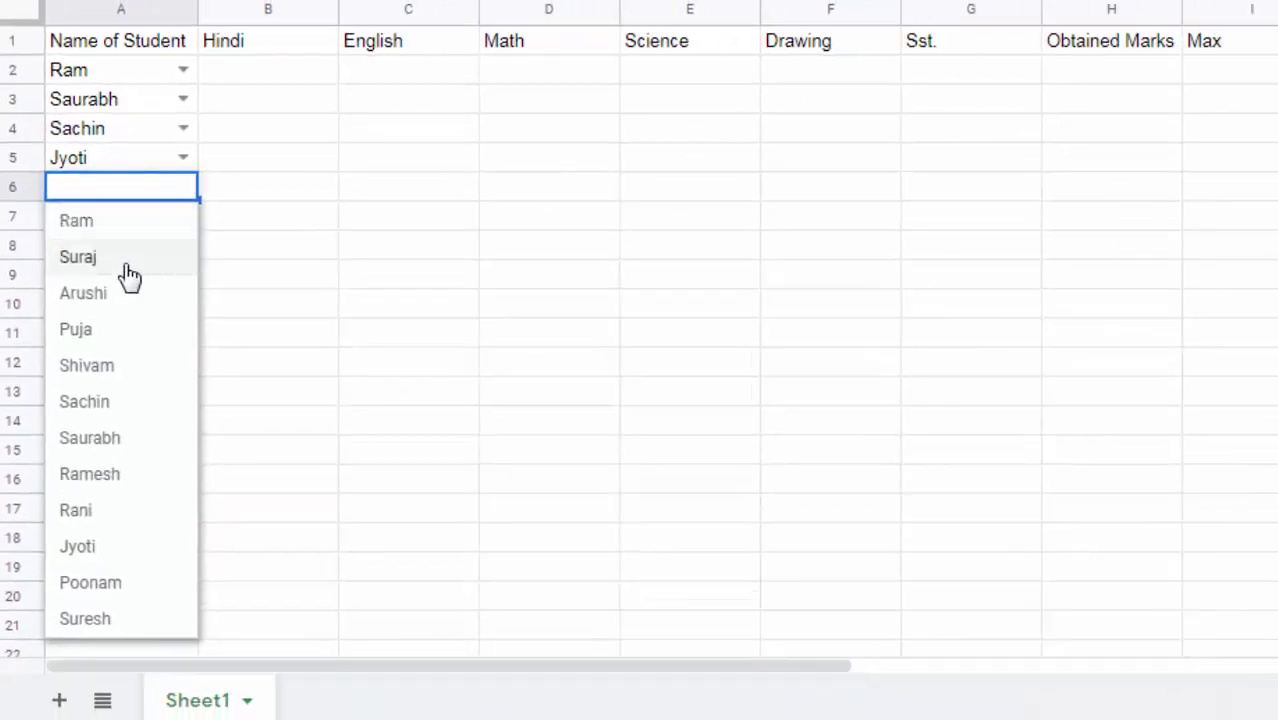
{"action": "left_click", "coordinate": [78, 257]}
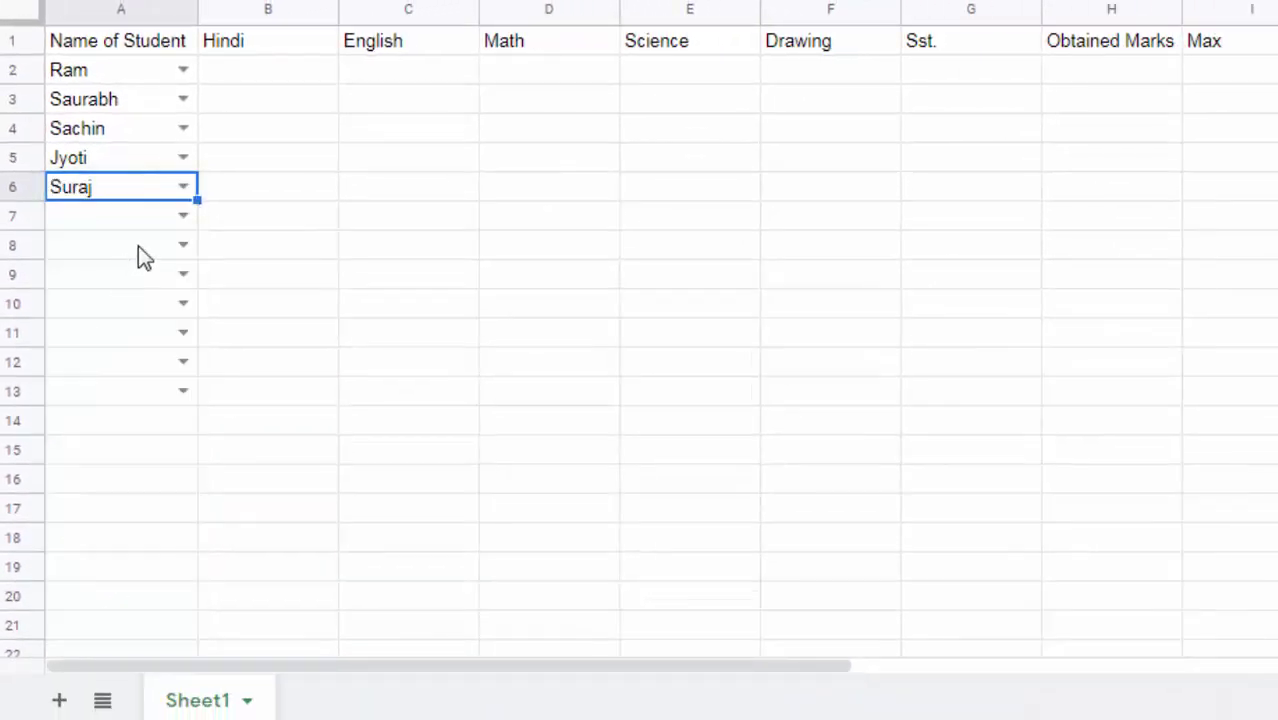
{"action": "left_click", "coordinate": [166, 224]}
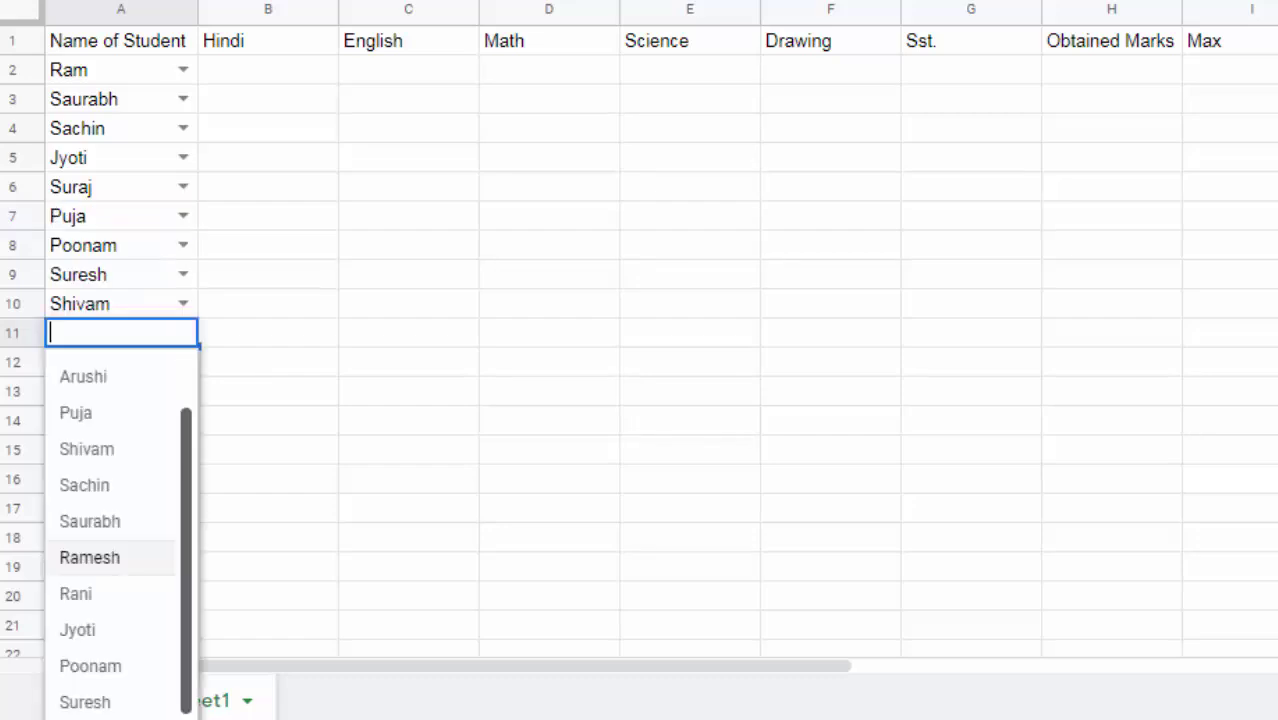
{"action": "left_click", "coordinate": [102, 613]}
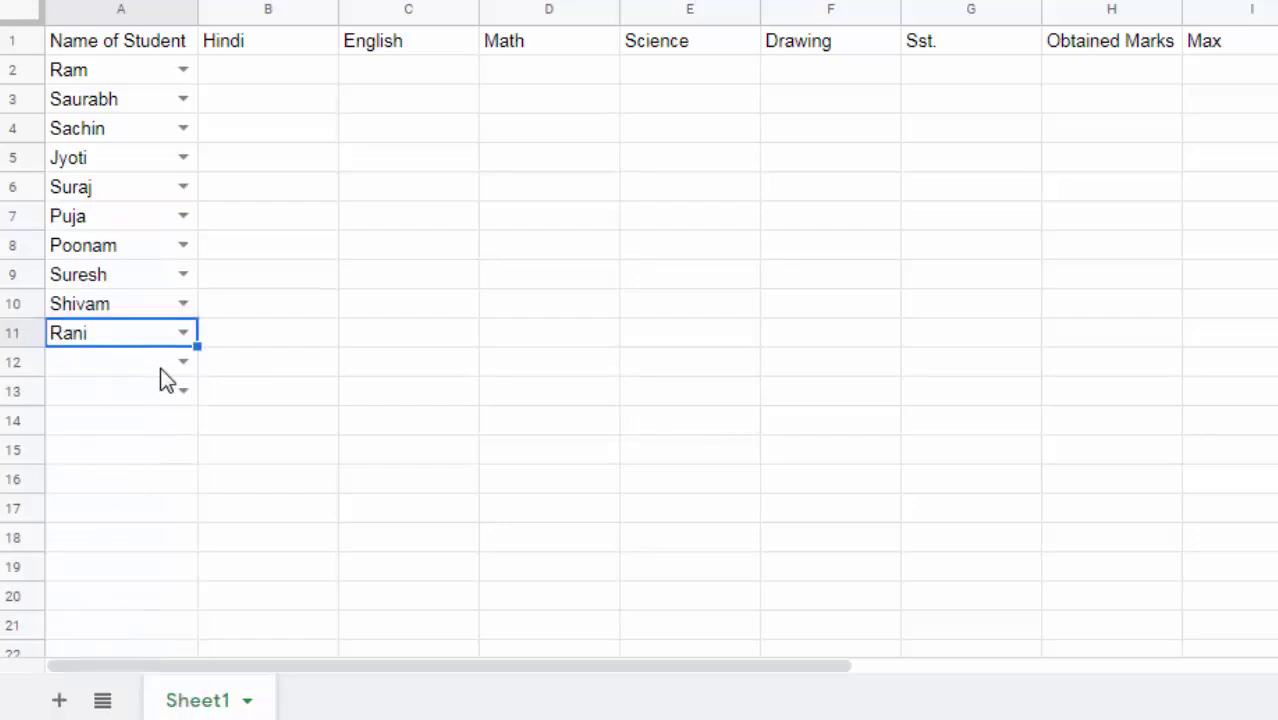
{"action": "left_click", "coordinate": [185, 362]}
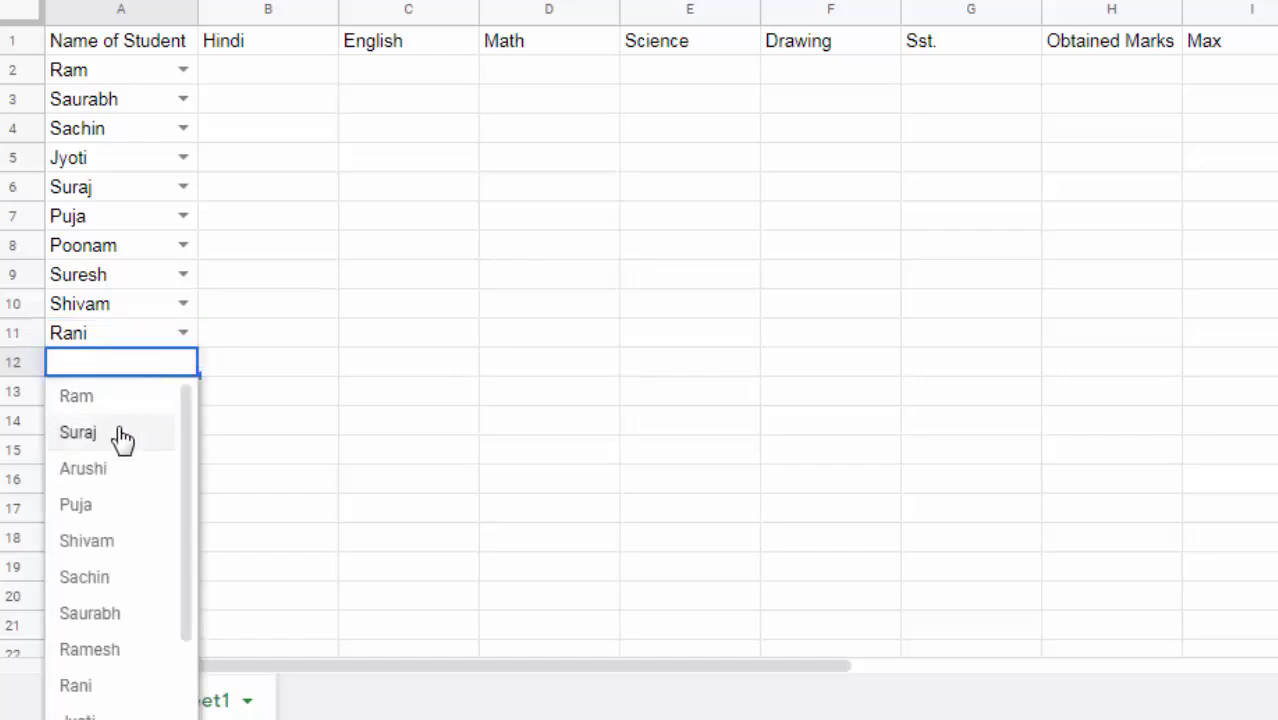
{"action": "scroll", "coordinate": [122, 545], "scroll_direction": "down", "scroll_amount": 2}
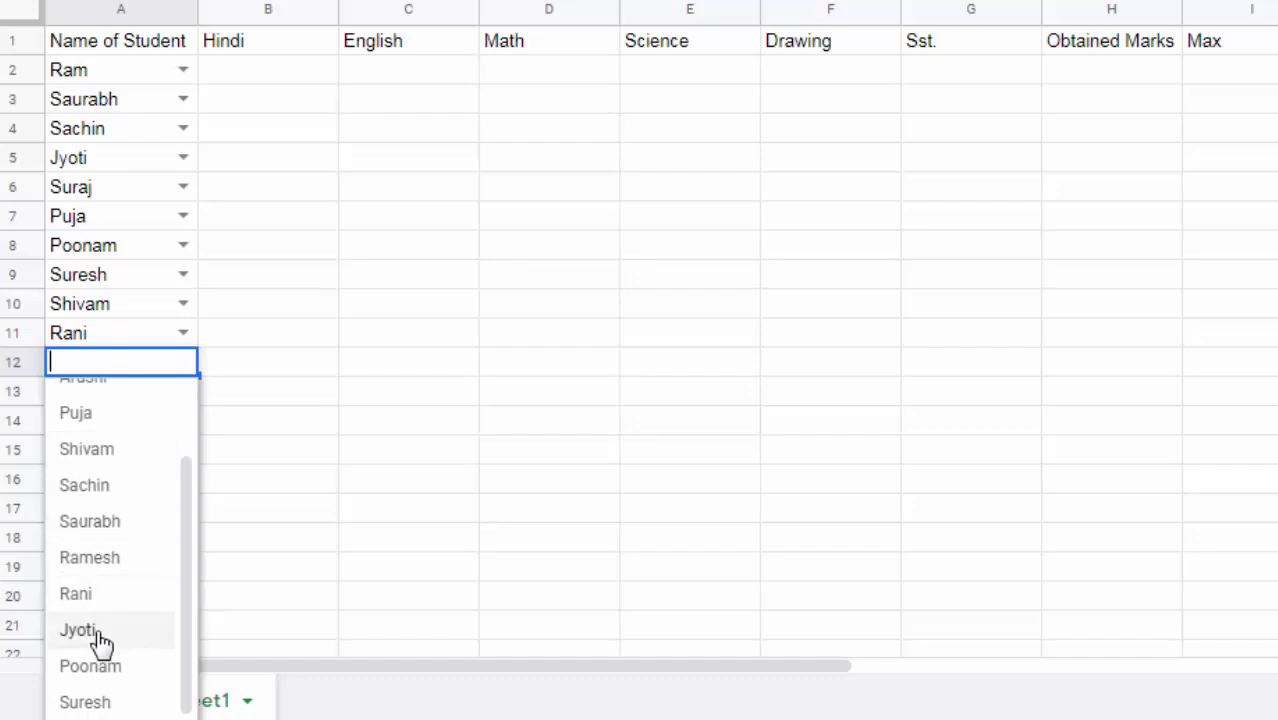
{"action": "left_click", "coordinate": [640, 392]}
{"action": "left_click", "coordinate": [251, 54]}
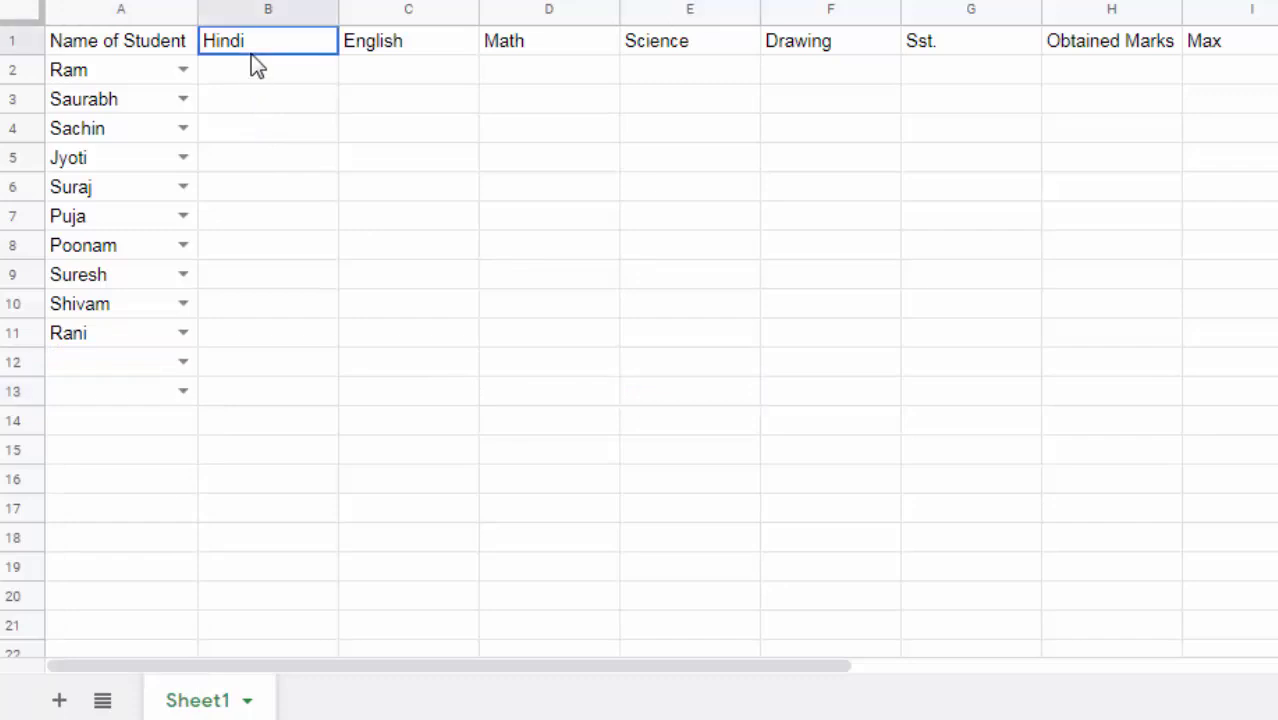
- Enter =RANDBETWEEN(22,98) in B2 as the first student's Hindi mark
{"action": "left_click", "coordinate": [256, 78]}
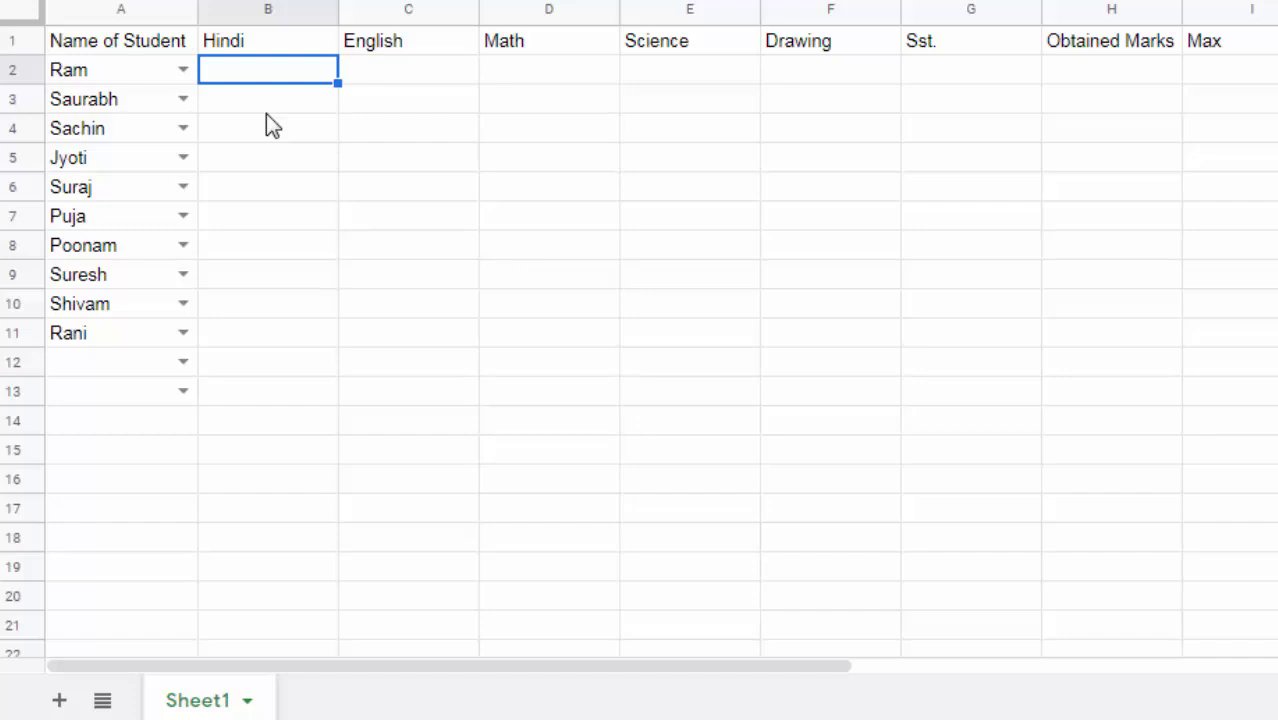
{"action": "type", "text": "="}
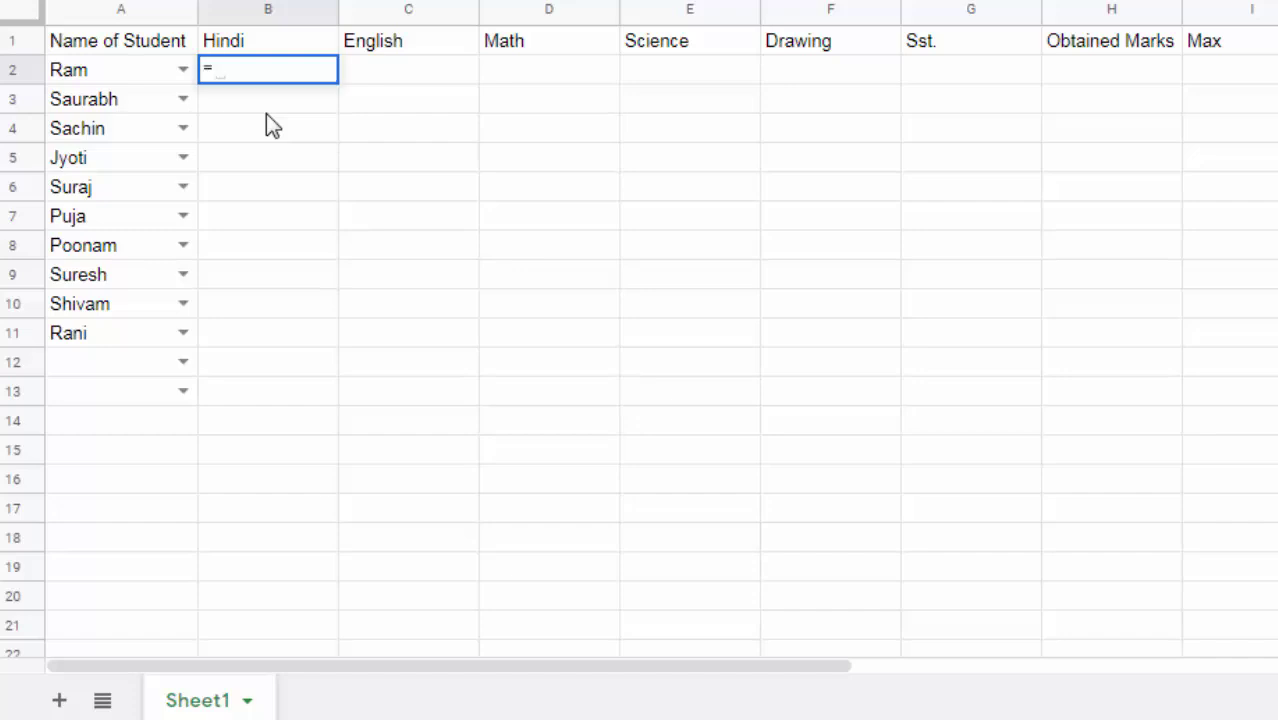
{"action": "type", "text": "ra"}
{"action": "type", "text": "nd"}
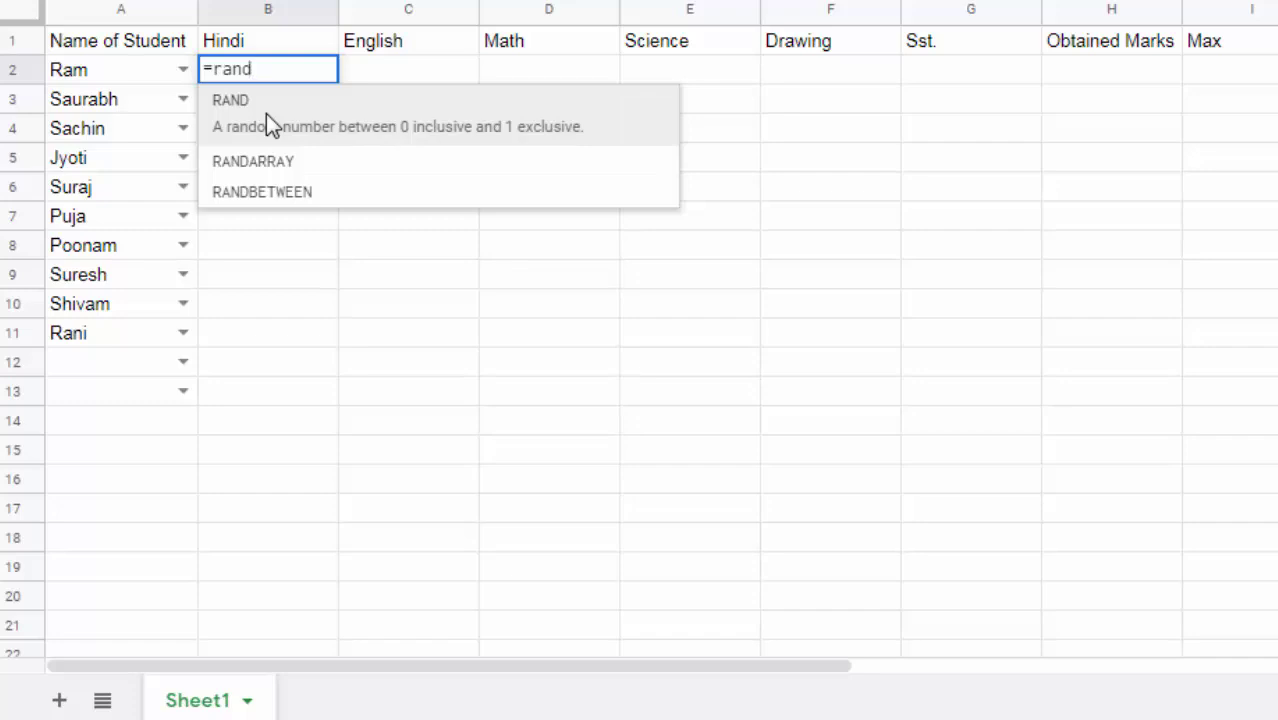
{"action": "double_click", "coordinate": [278, 183]}
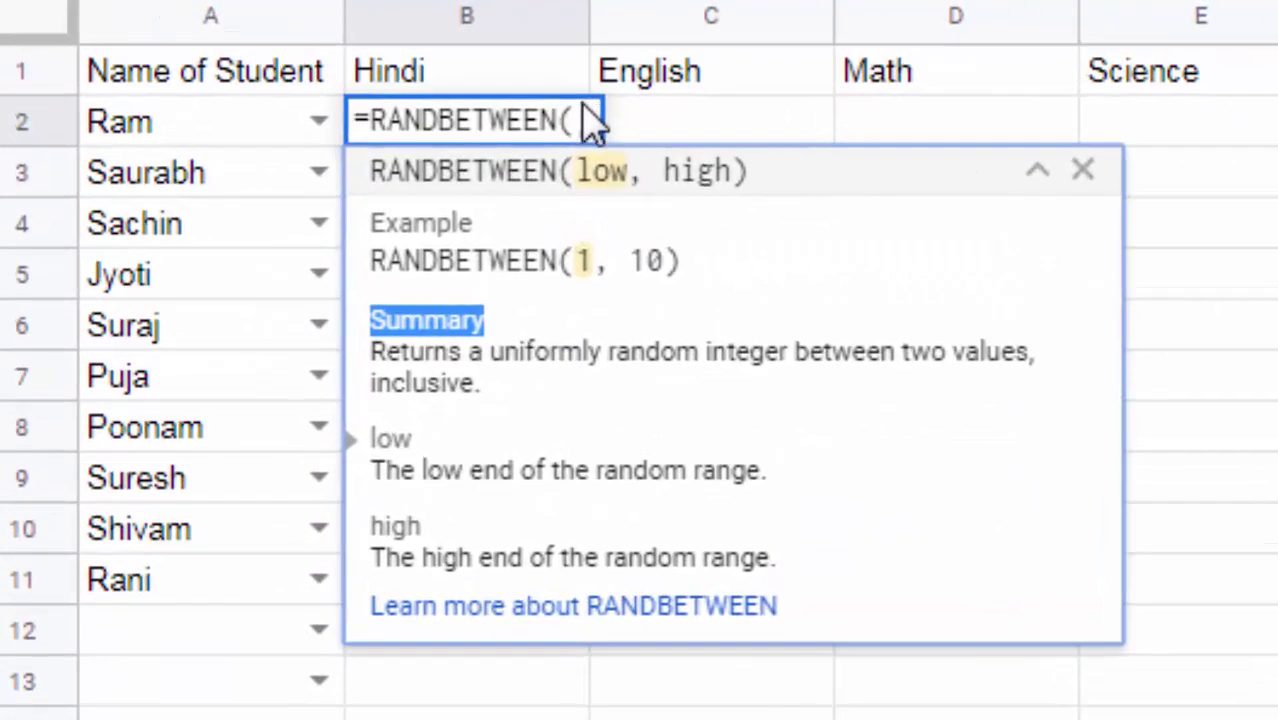
{"action": "left_click", "coordinate": [333, 71]}
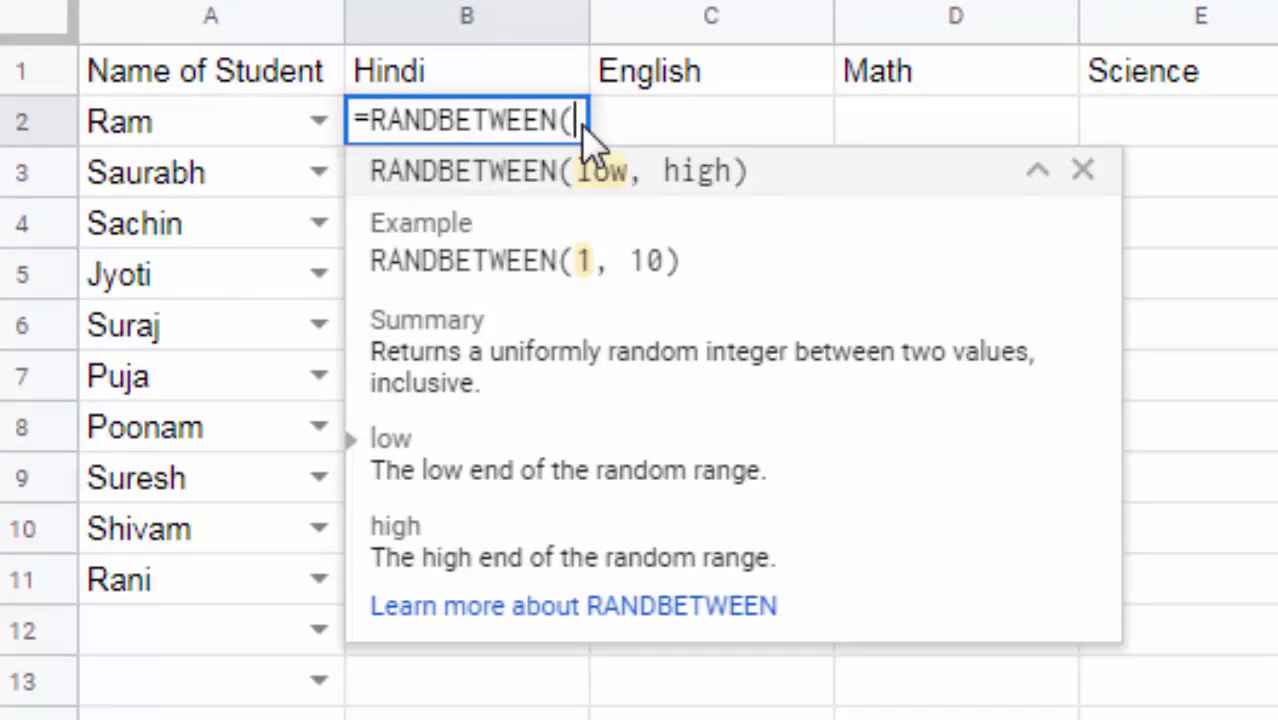
{"action": "type", "text": "22"}
{"action": "type", "text": ","}
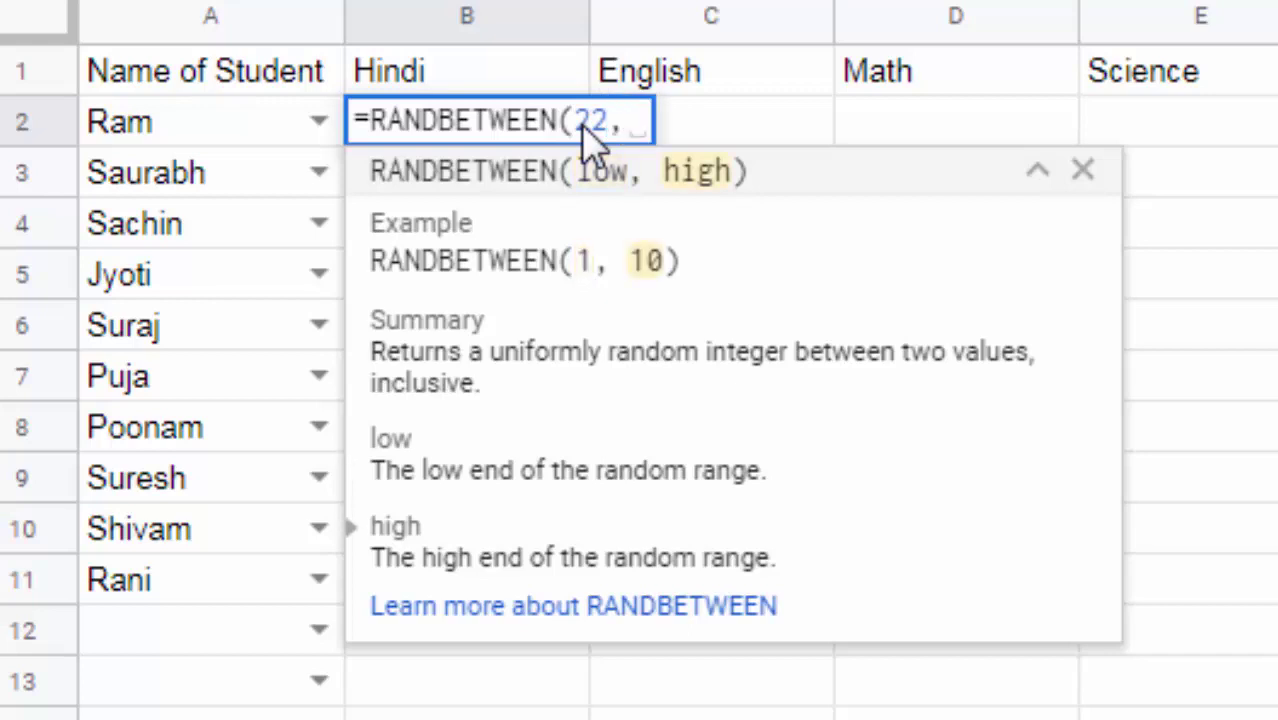
{"action": "type", "text": "98"}
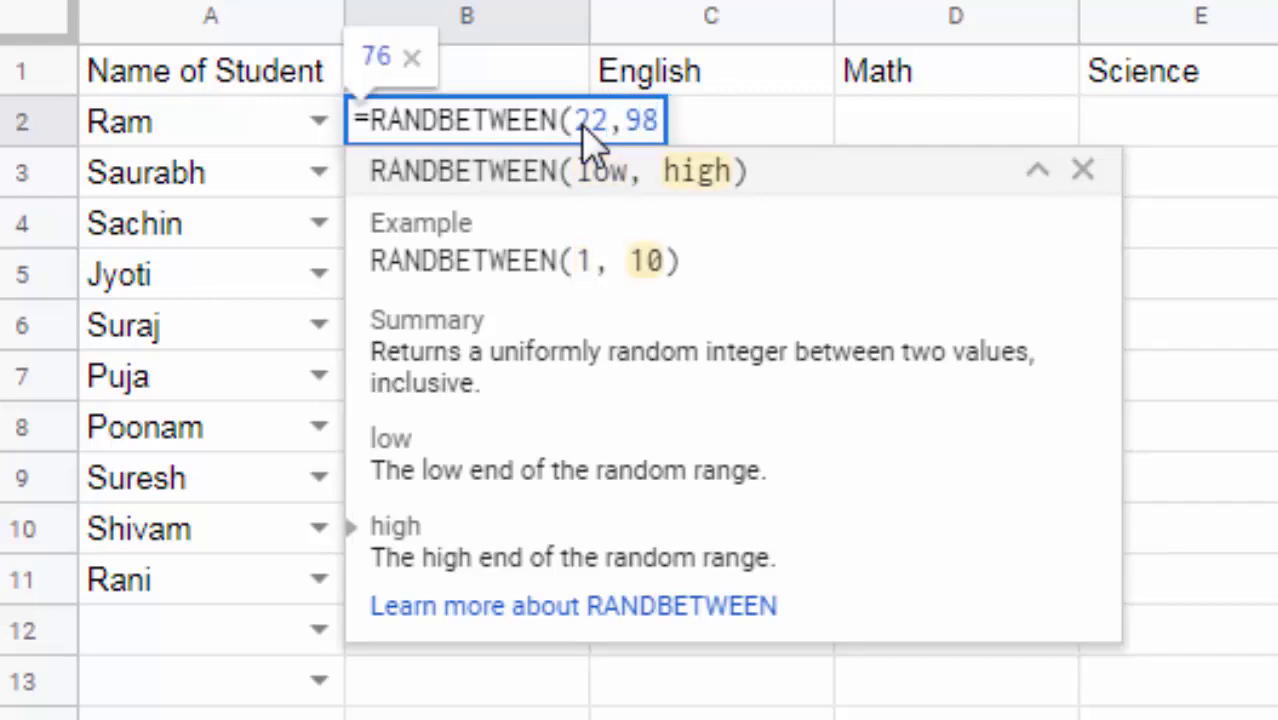
{"action": "type", "text": ")"}
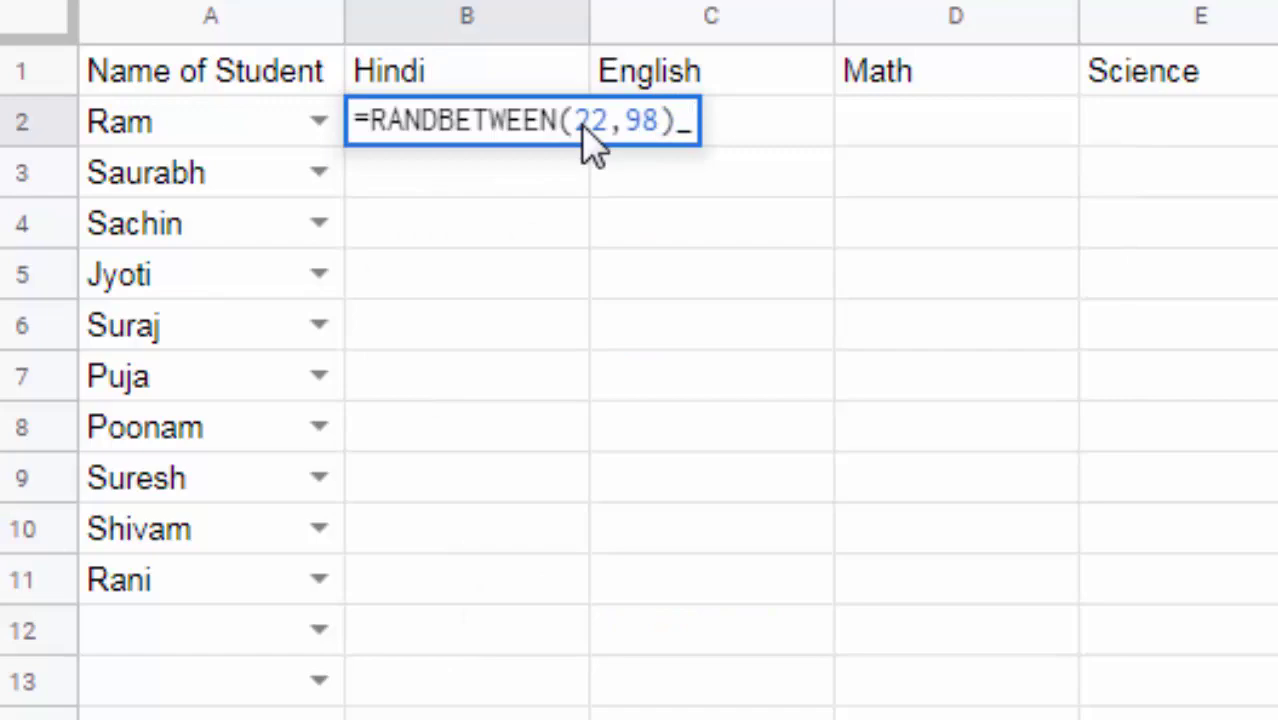
{"action": "key", "text": "Return"}
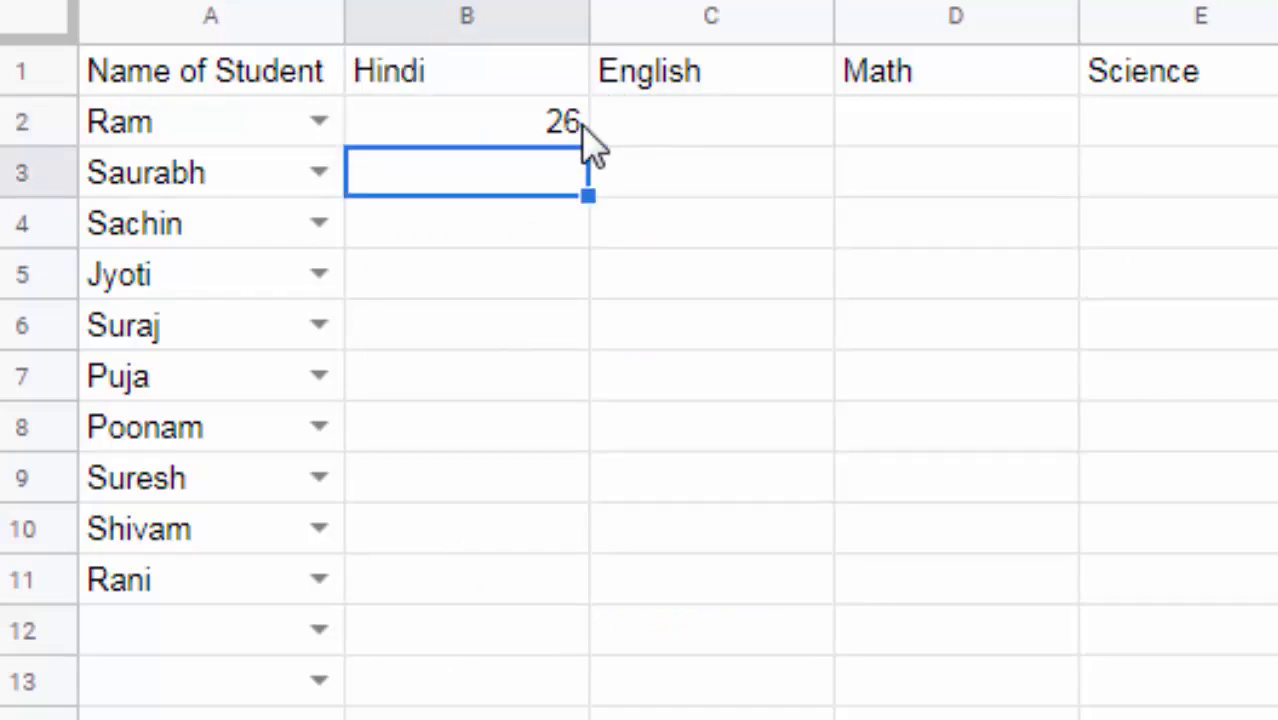
- Fill the RANDBETWEEN formula from B2 across to G2 and down to row 11
{"action": "left_click", "coordinate": [276, 312]}
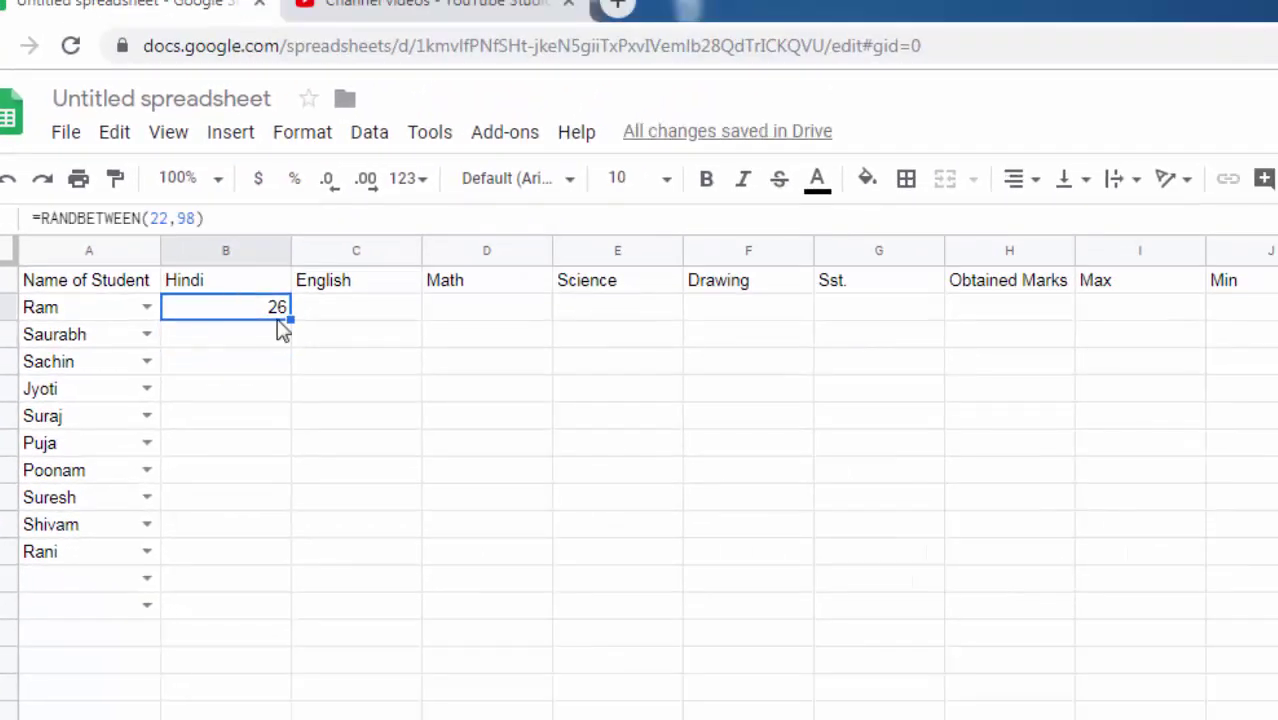
{"action": "mouse_move", "coordinate": [290, 316]}
{"action": "left_mouse_down"}
{"action": "mouse_move", "coordinate": [840, 357]}
{"action": "mouse_move", "coordinate": [850, 343]}
{"action": "left_mouse_up"}
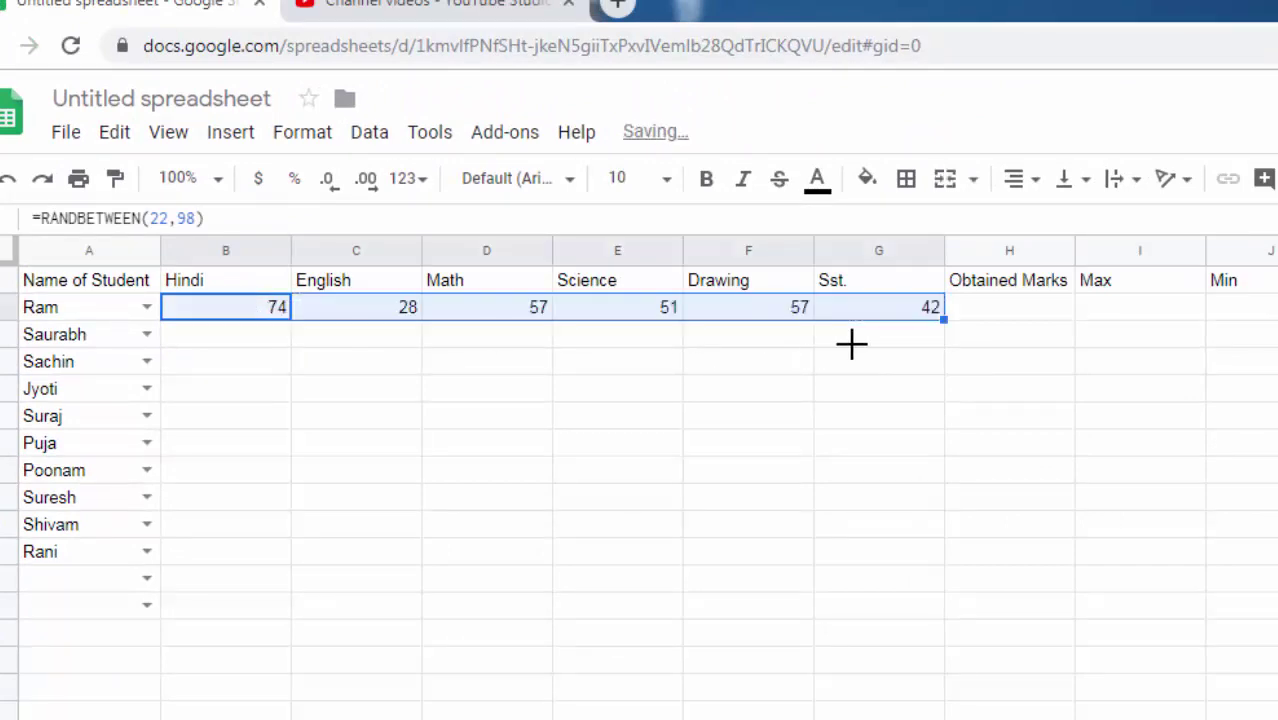
{"action": "left_click_drag", "start_coordinate": [942, 318], "coordinate": [904, 548]}
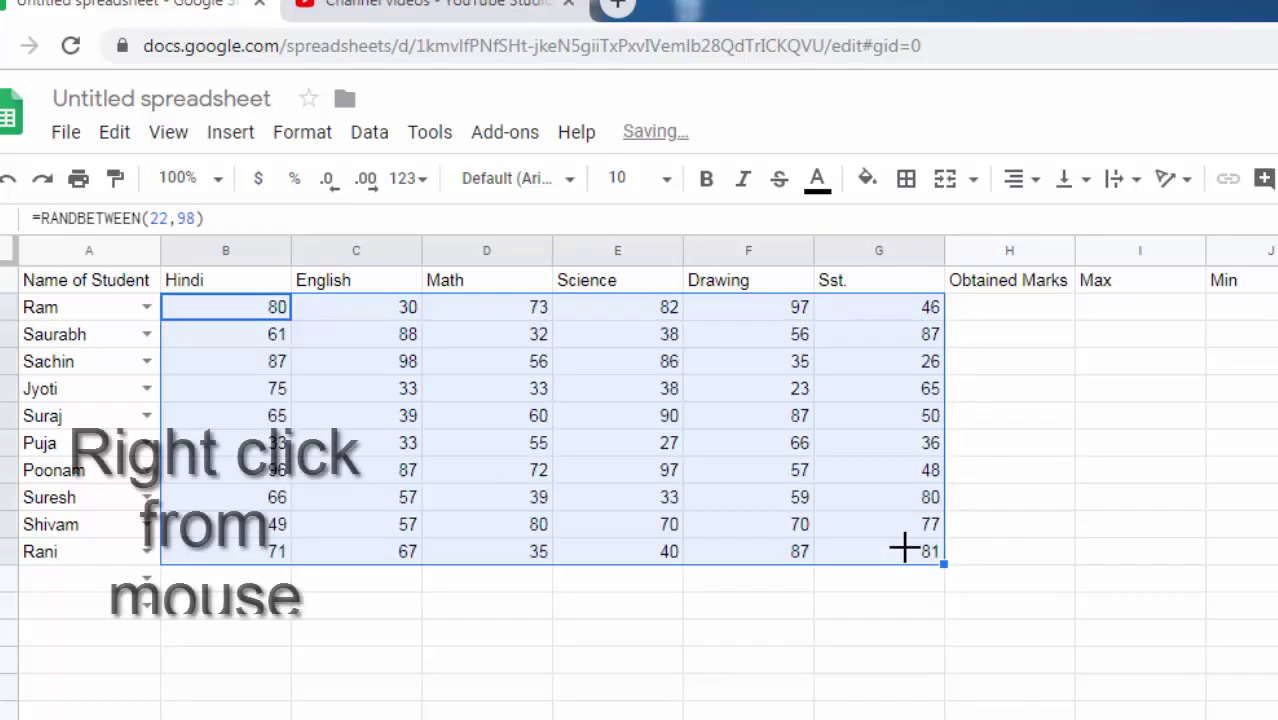
- Paste B2:G11 back as values only so the marks become fixed numbers
{"action": "right_click", "coordinate": [309, 372]}
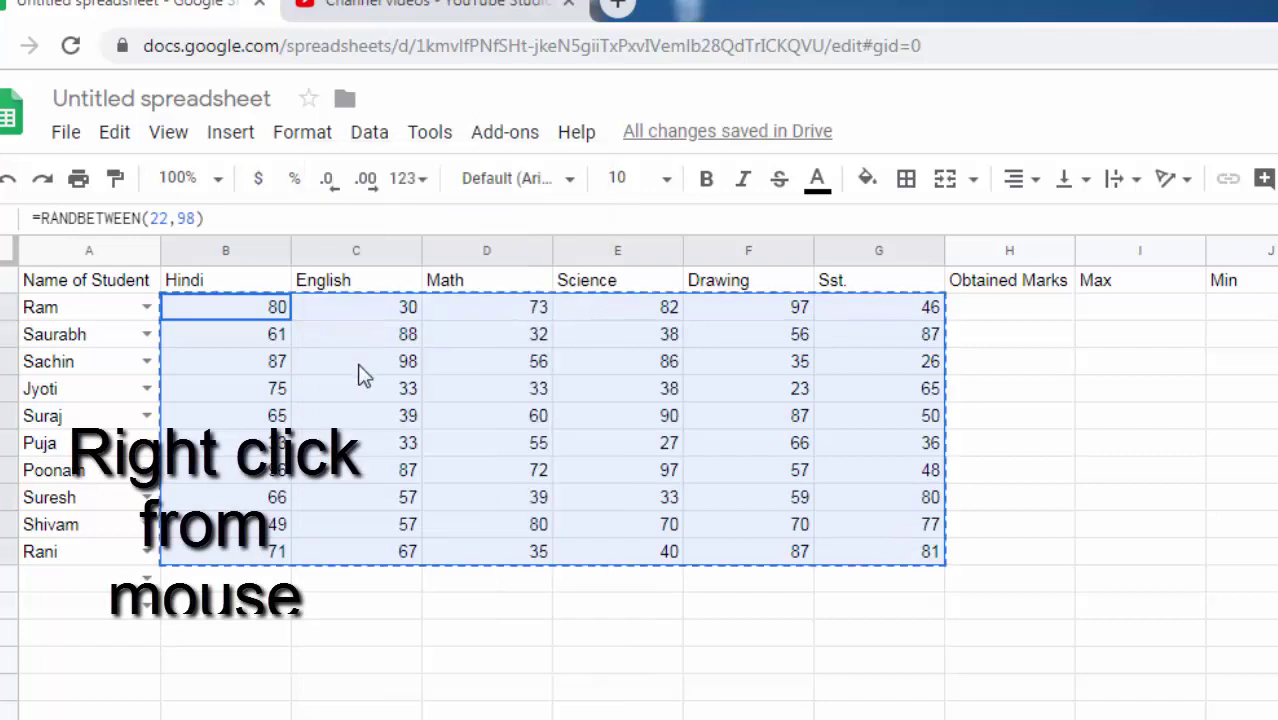
{"action": "right_click", "coordinate": [359, 371]}
{"action": "mouse_move", "coordinate": [464, 295]}
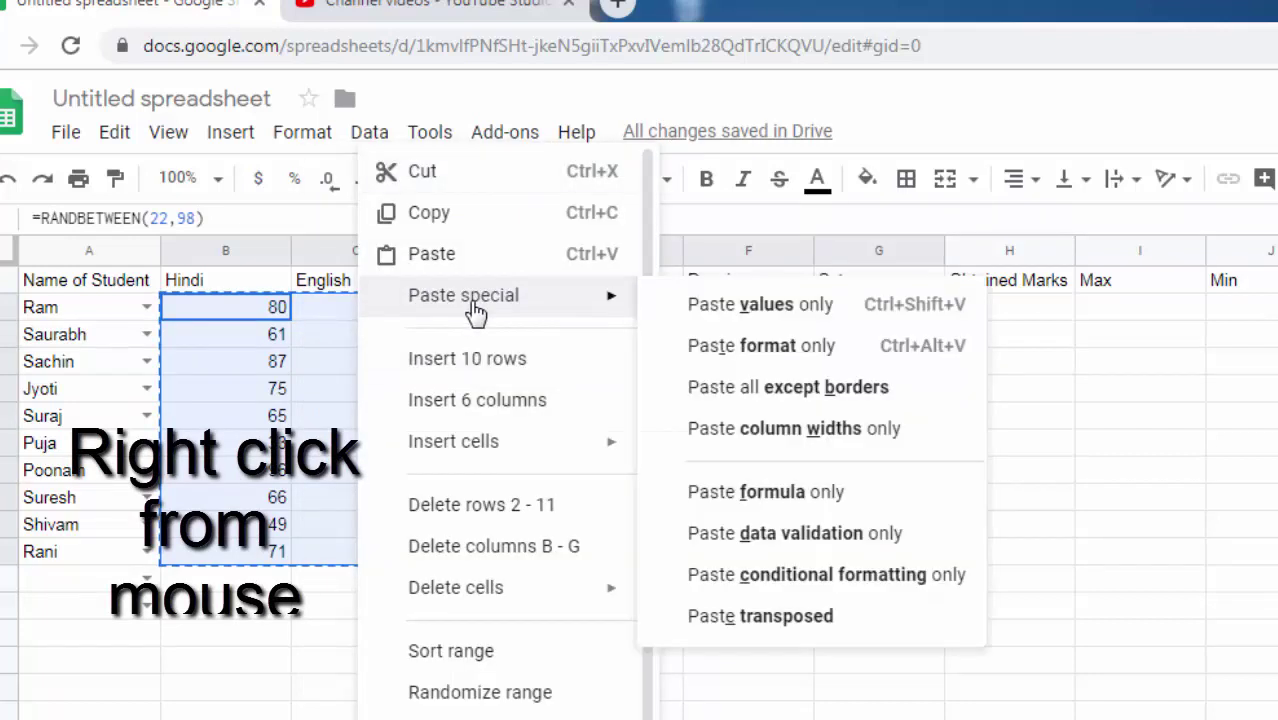
{"action": "left_click", "coordinate": [736, 306]}
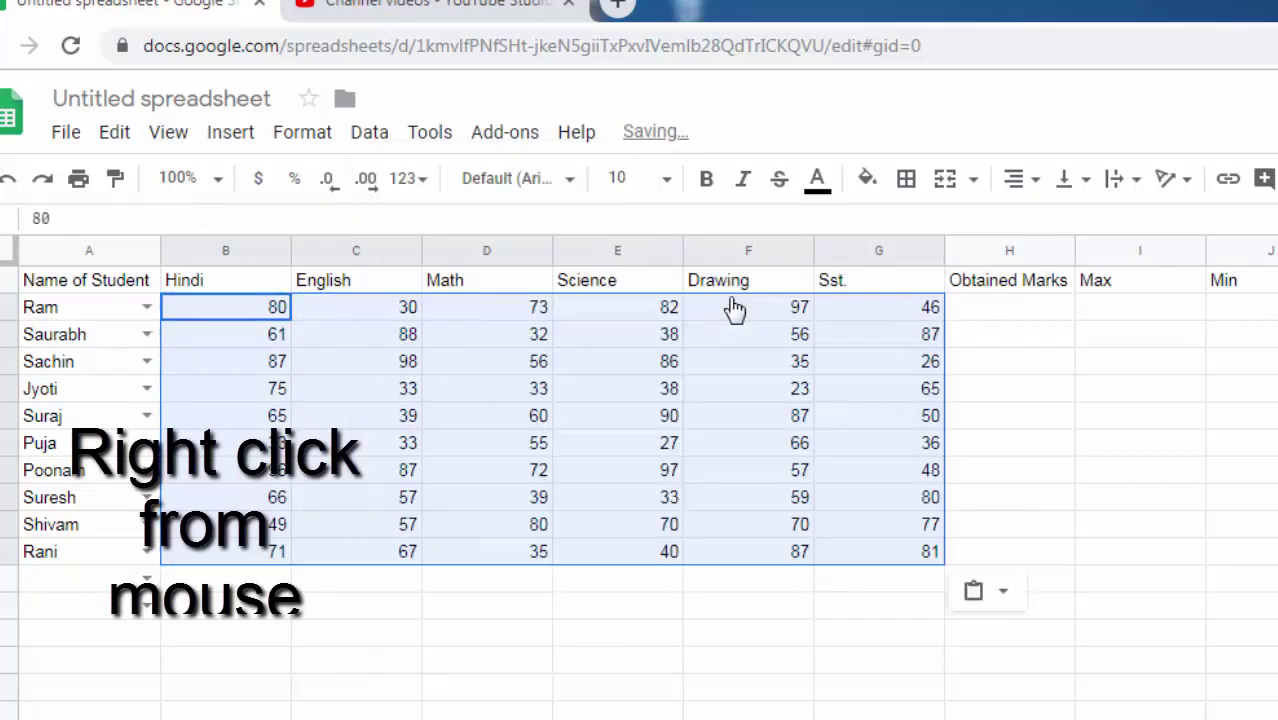
{"action": "left_click", "coordinate": [665, 710]}
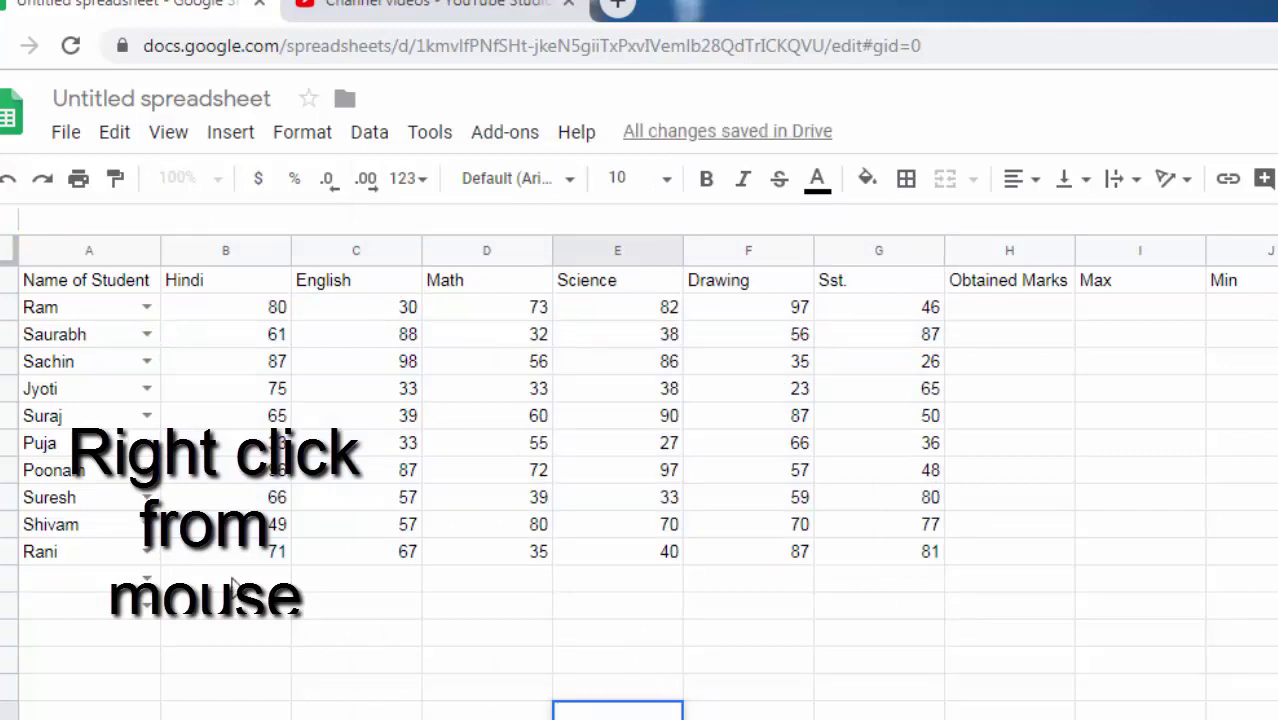
- Remove the leftover name dropdown validation from rows 12–13
{"action": "left_click", "coordinate": [58, 581]}
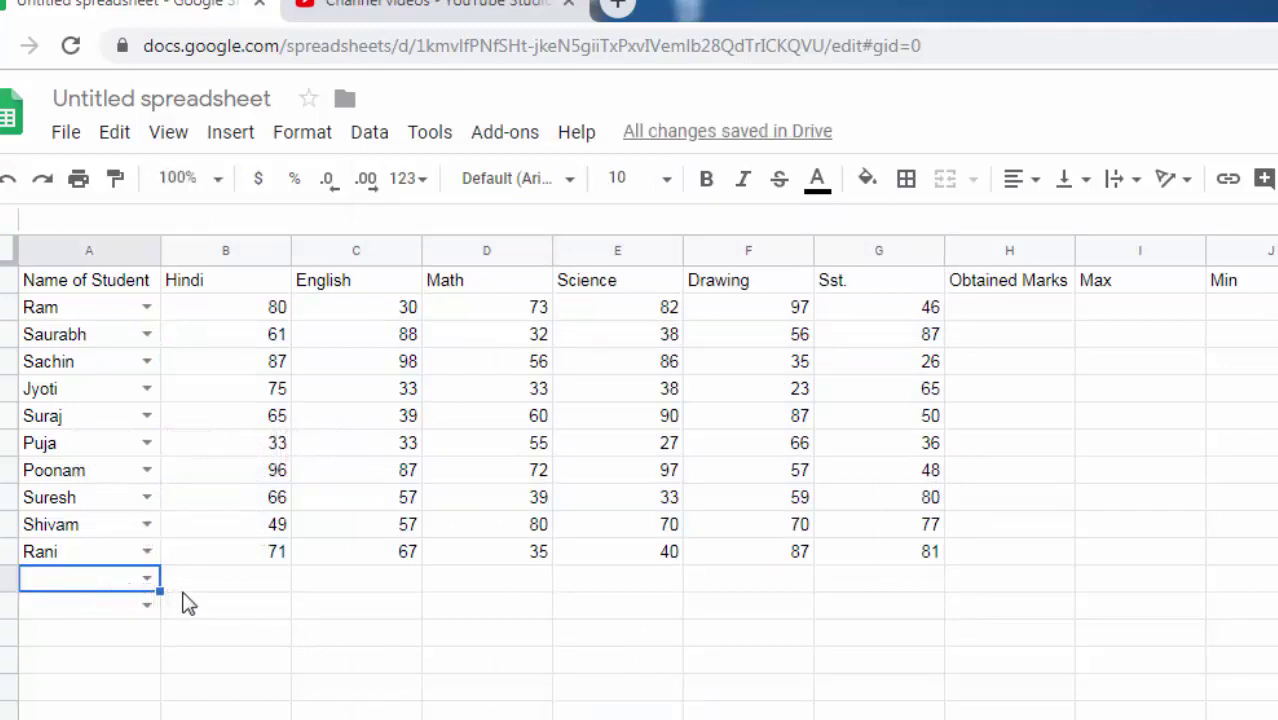
{"action": "left_click", "coordinate": [5, 578]}
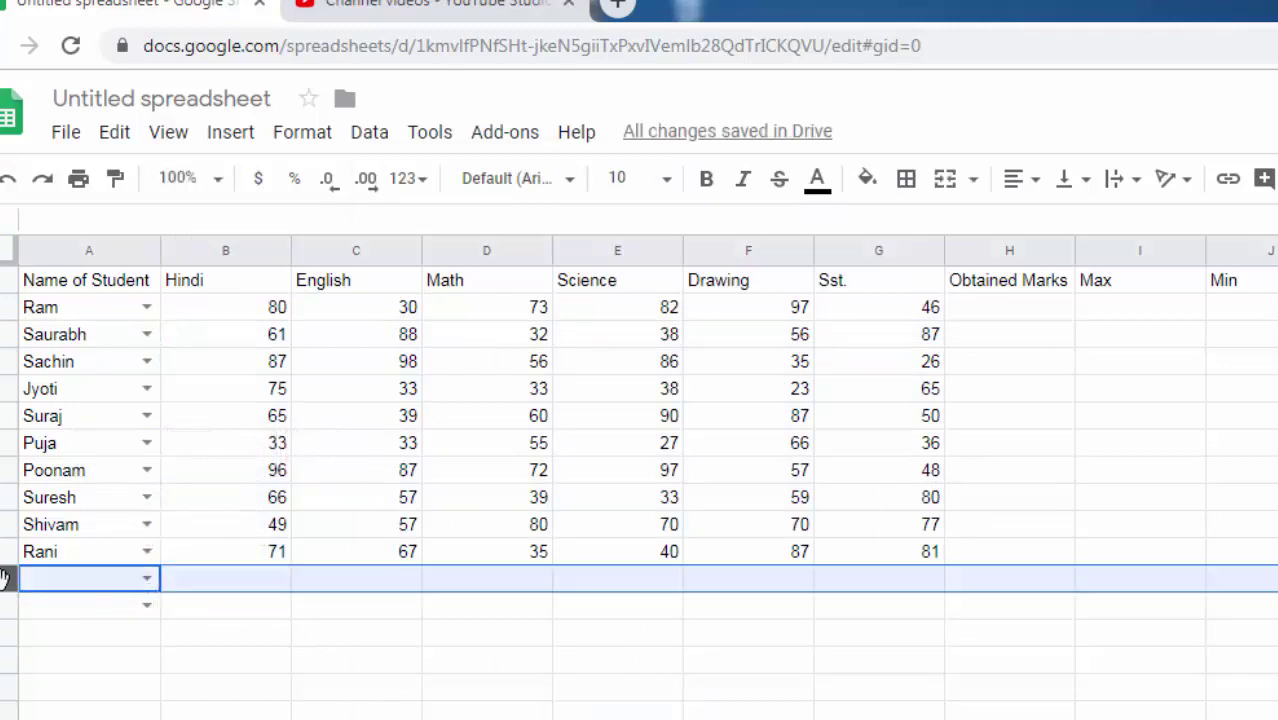
{"action": "left_click", "coordinate": [194, 640]}
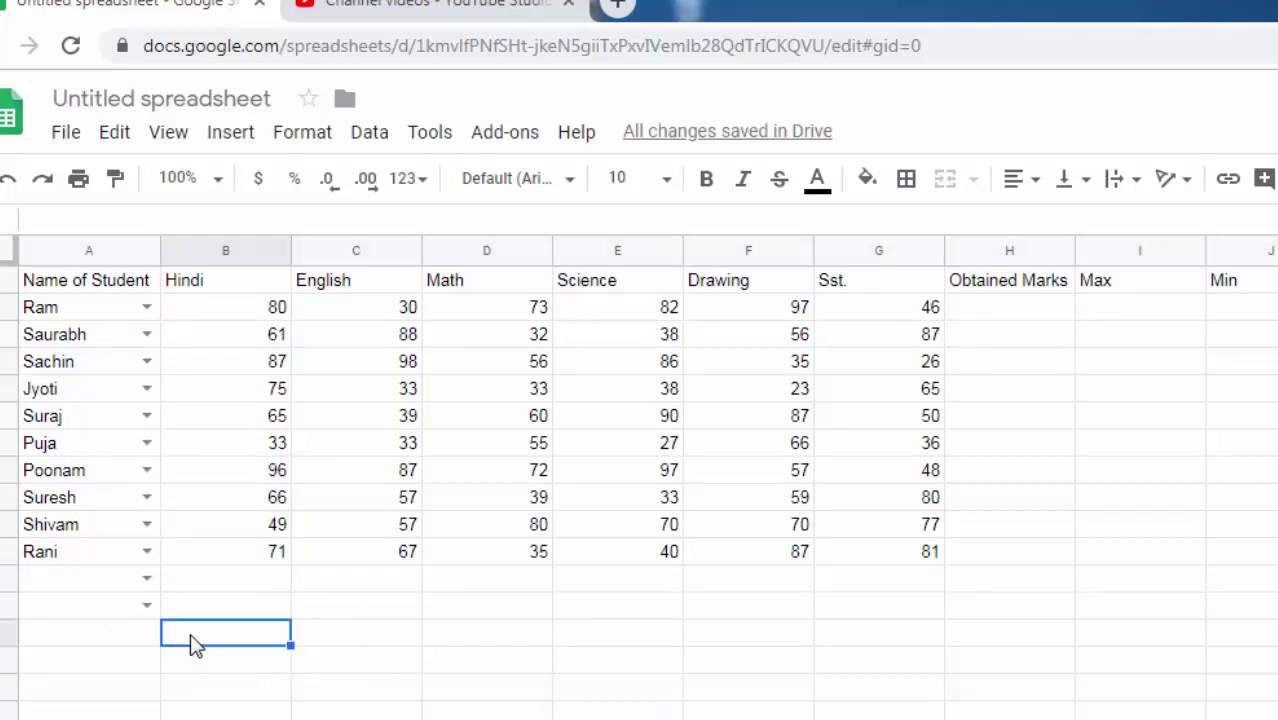
{"action": "left_click", "coordinate": [192, 688]}
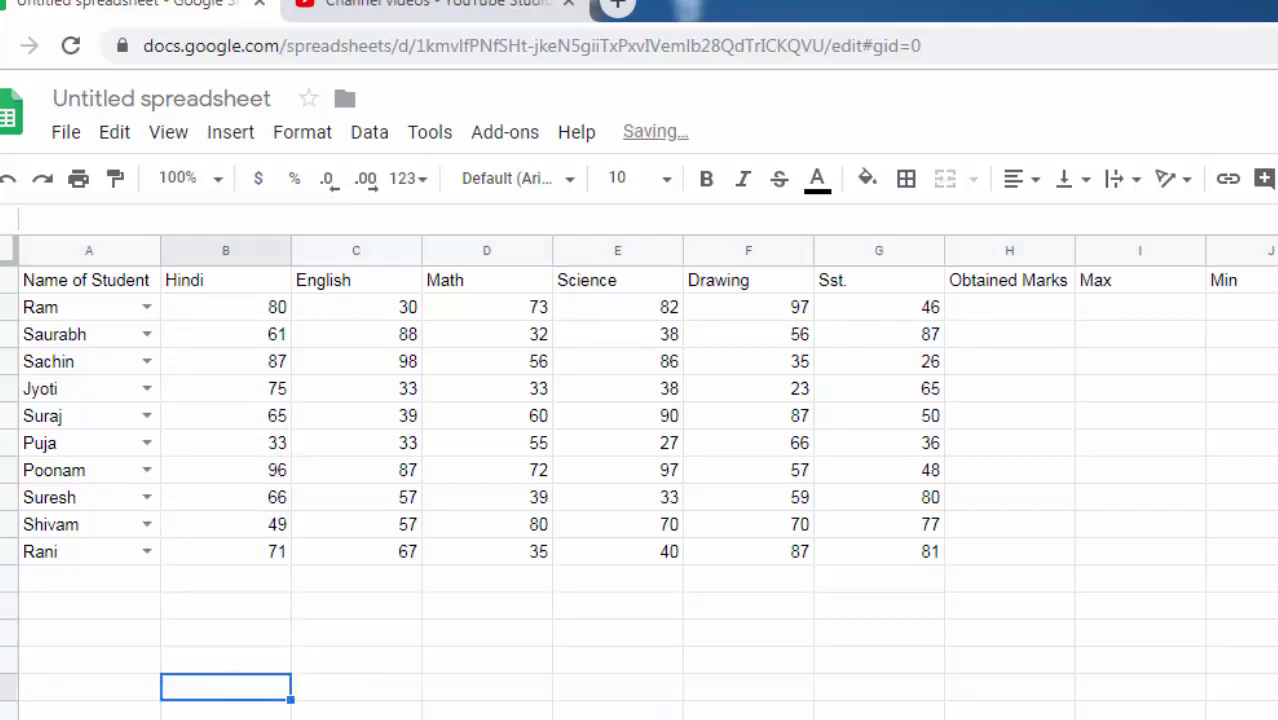
- Enter =SUM(B2:G2) in H2 for the first student's Obtained Marks, giving 408
{"action": "left_click", "coordinate": [1022, 308]}
{"action": "type", "text": "="}
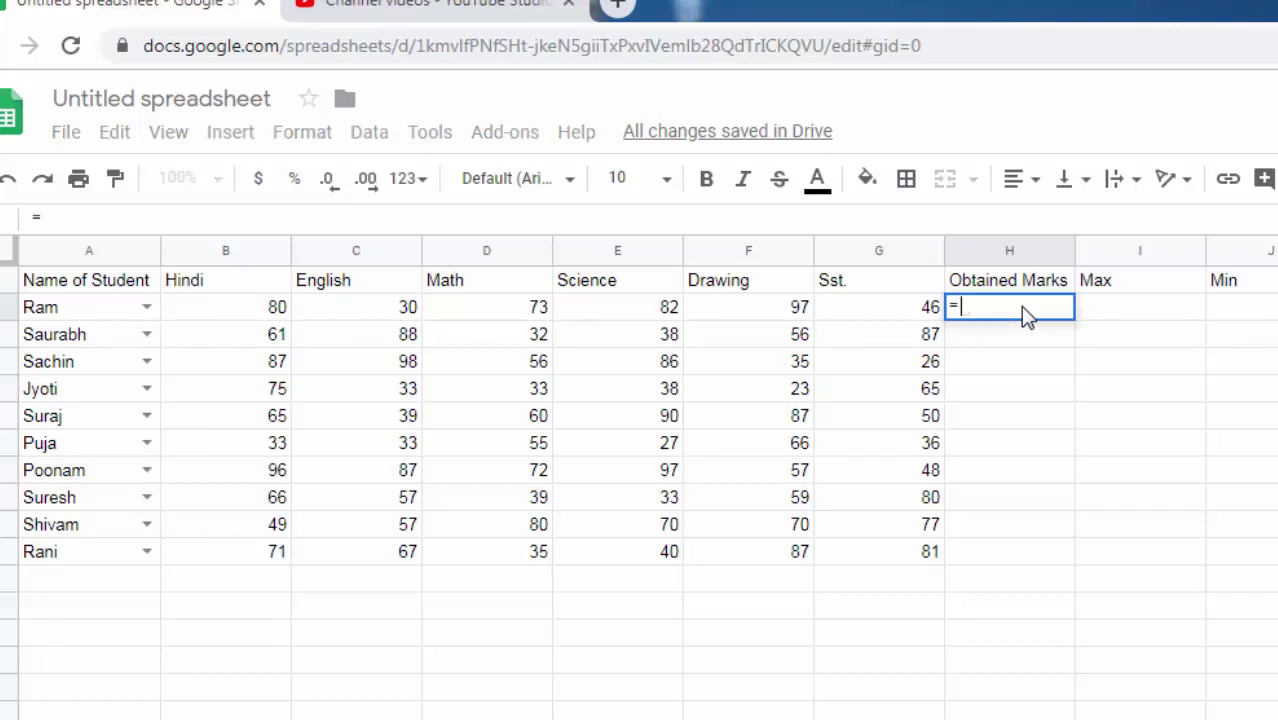
{"action": "type", "text": "sum"}
{"action": "key", "text": "Tab"}
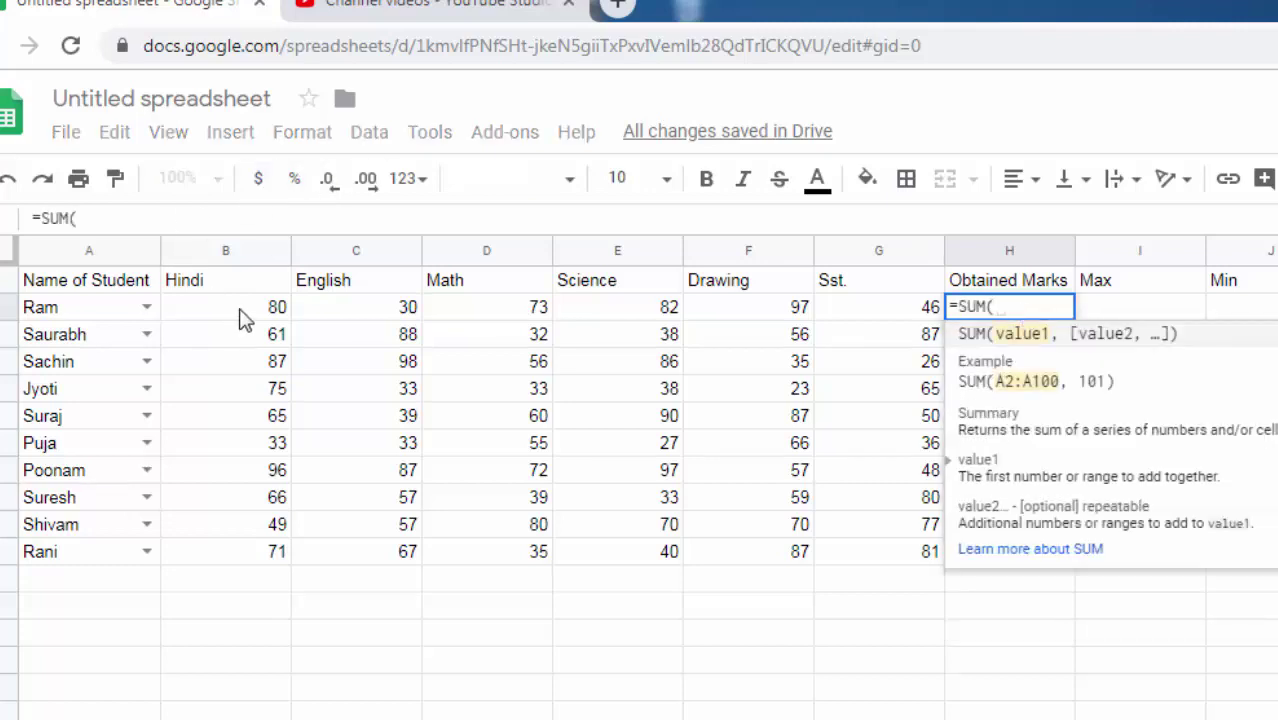
{"action": "mouse_move", "coordinate": [240, 318]}
{"action": "left_mouse_down"}
{"action": "mouse_move", "coordinate": [718, 305]}
{"action": "mouse_move", "coordinate": [855, 333]}
{"action": "left_mouse_up"}
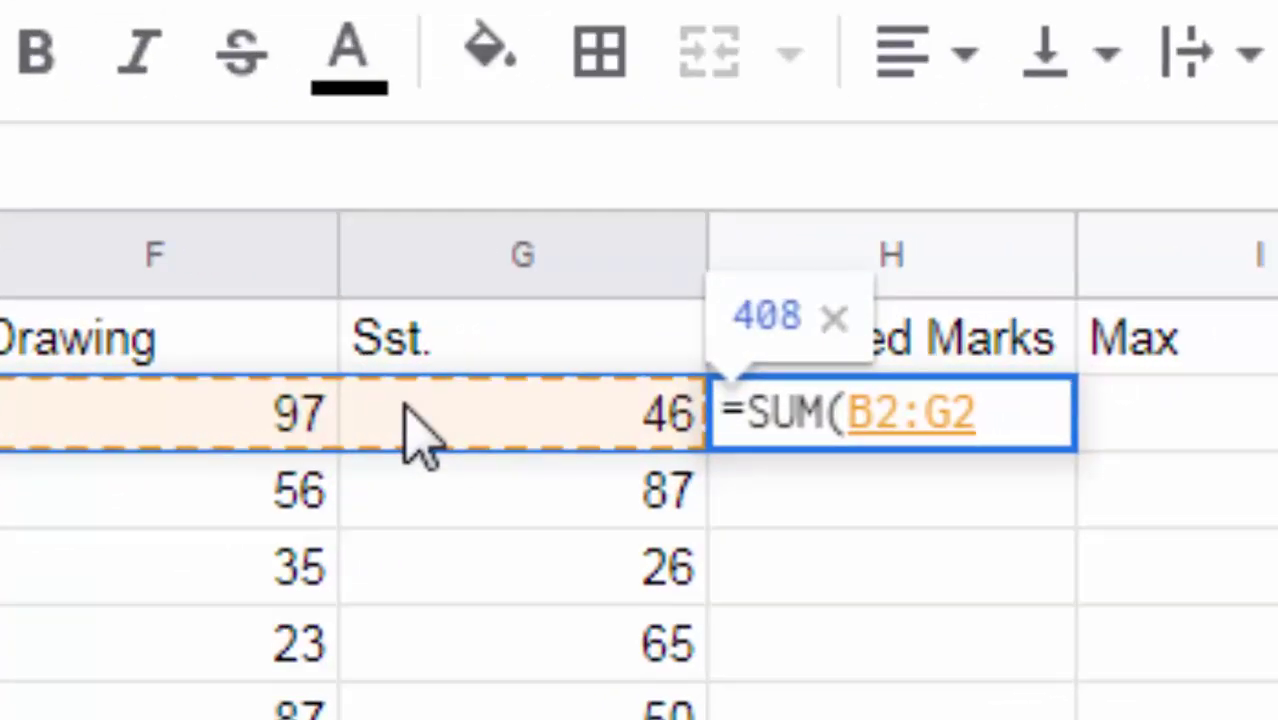
{"action": "left_click_drag", "start_coordinate": [897, 392], "coordinate": [895, 390]}
{"action": "type", "text": ")"}
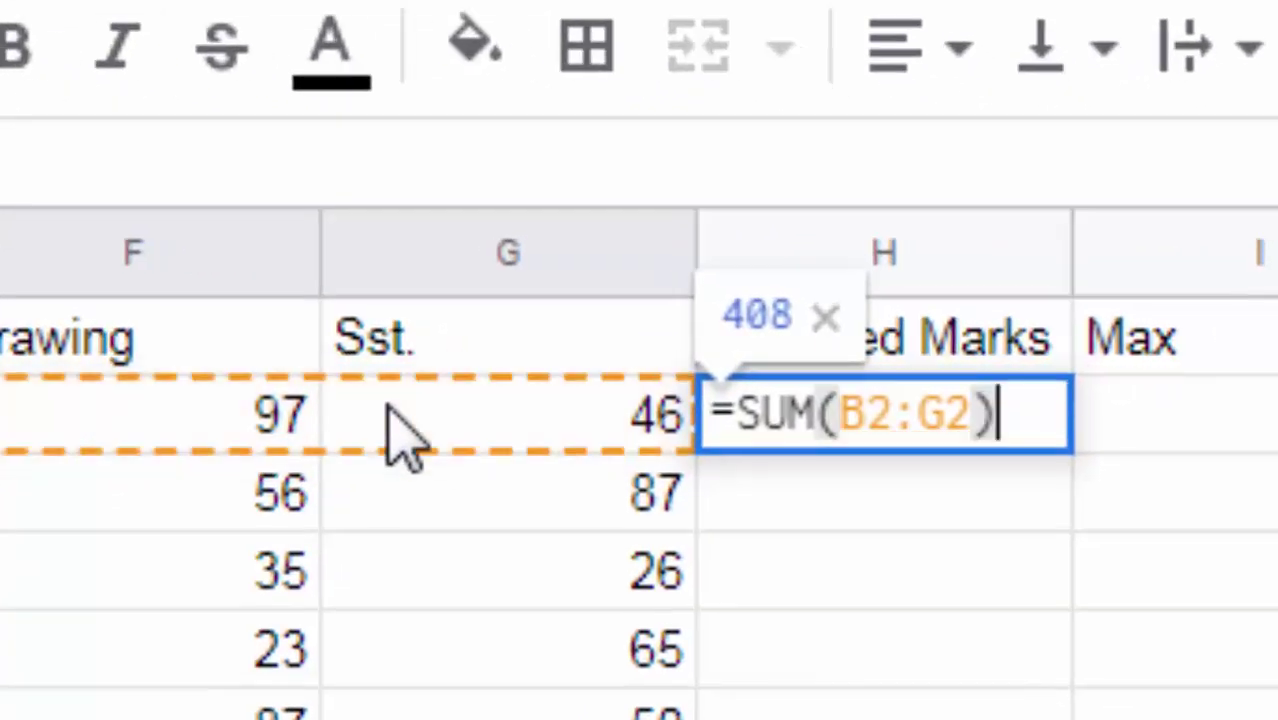
{"action": "key", "text": "Return"}
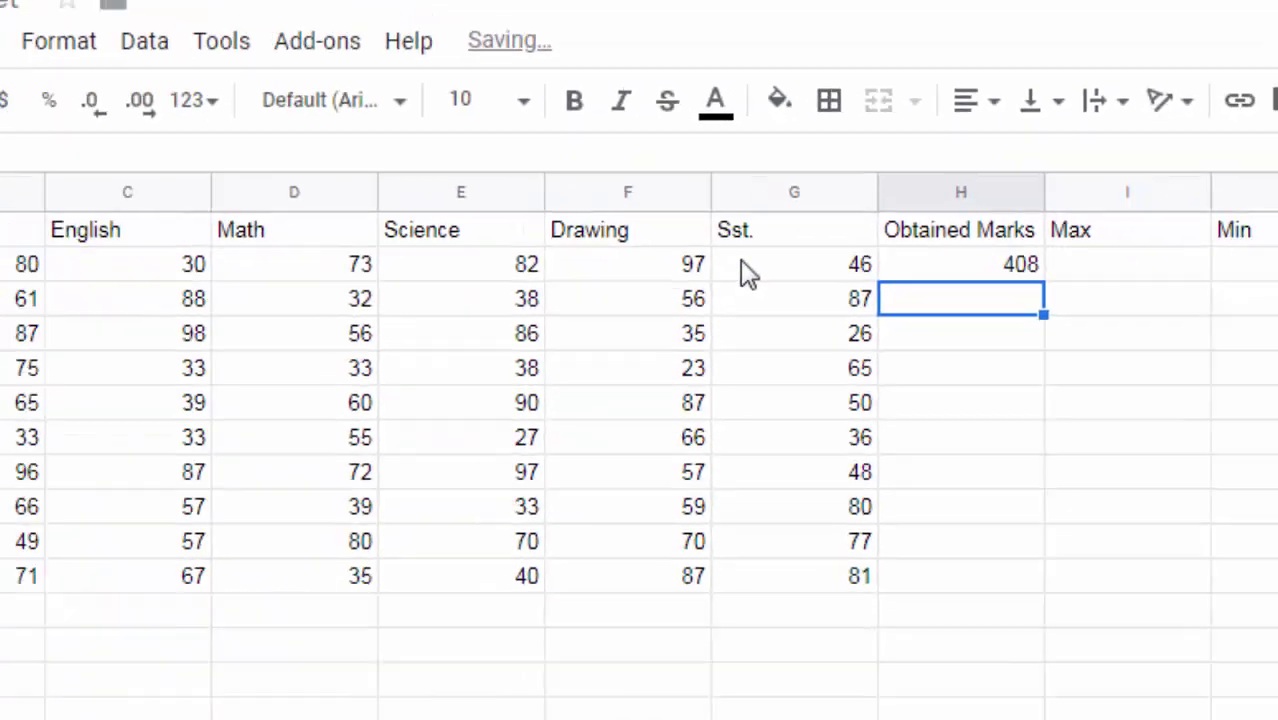
{"action": "left_click", "coordinate": [1007, 240]}
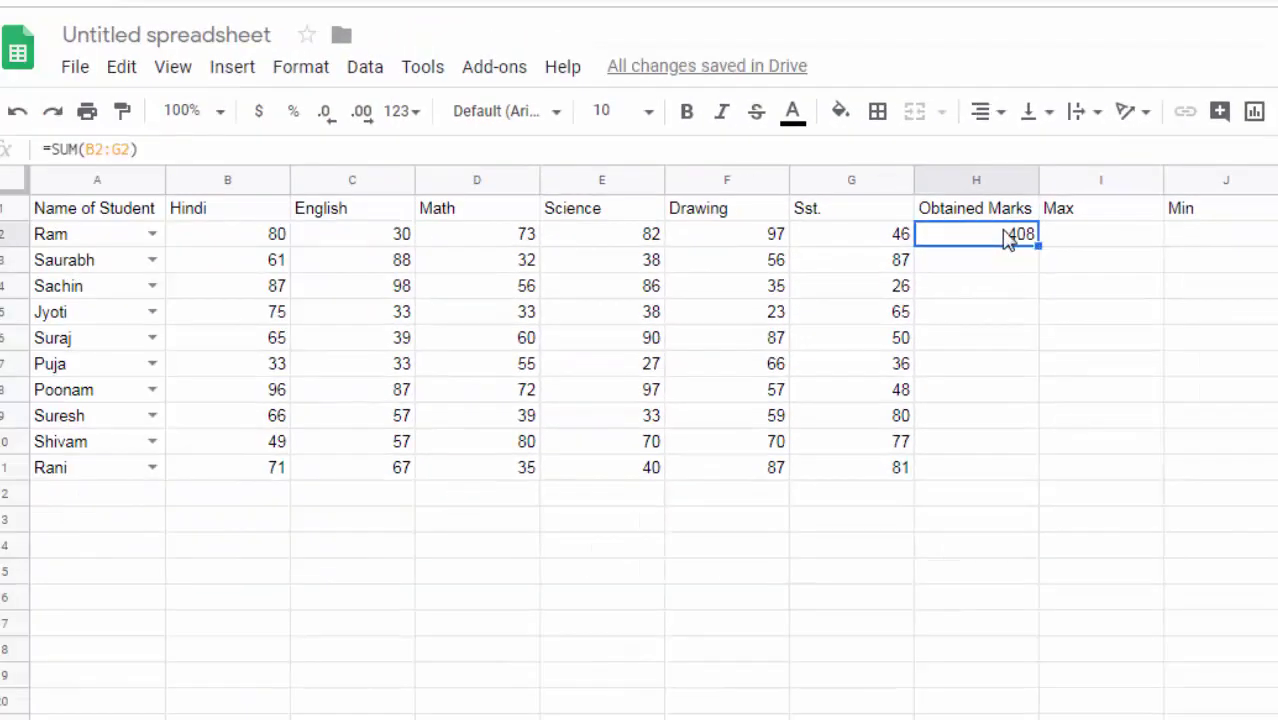
- Enter =MAX(B2:G2) in I2, showing 97
{"action": "left_click", "coordinate": [1062, 244]}
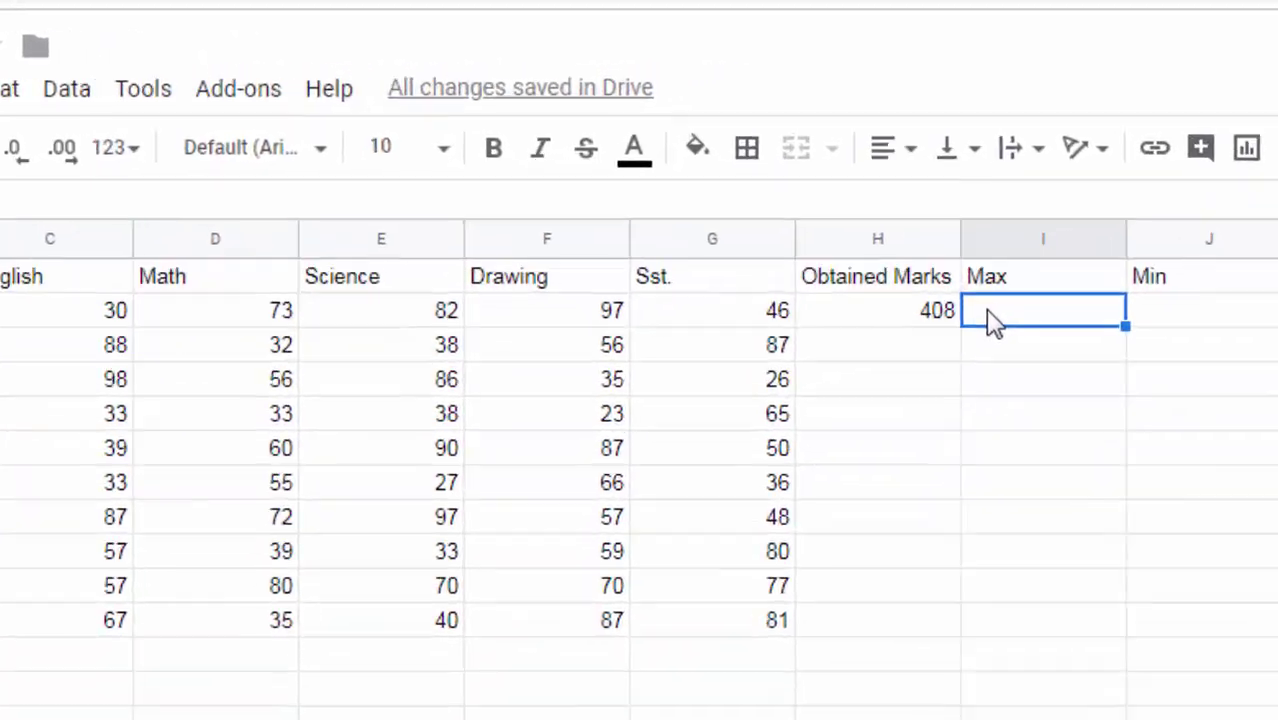
{"action": "type", "text": "=max"}
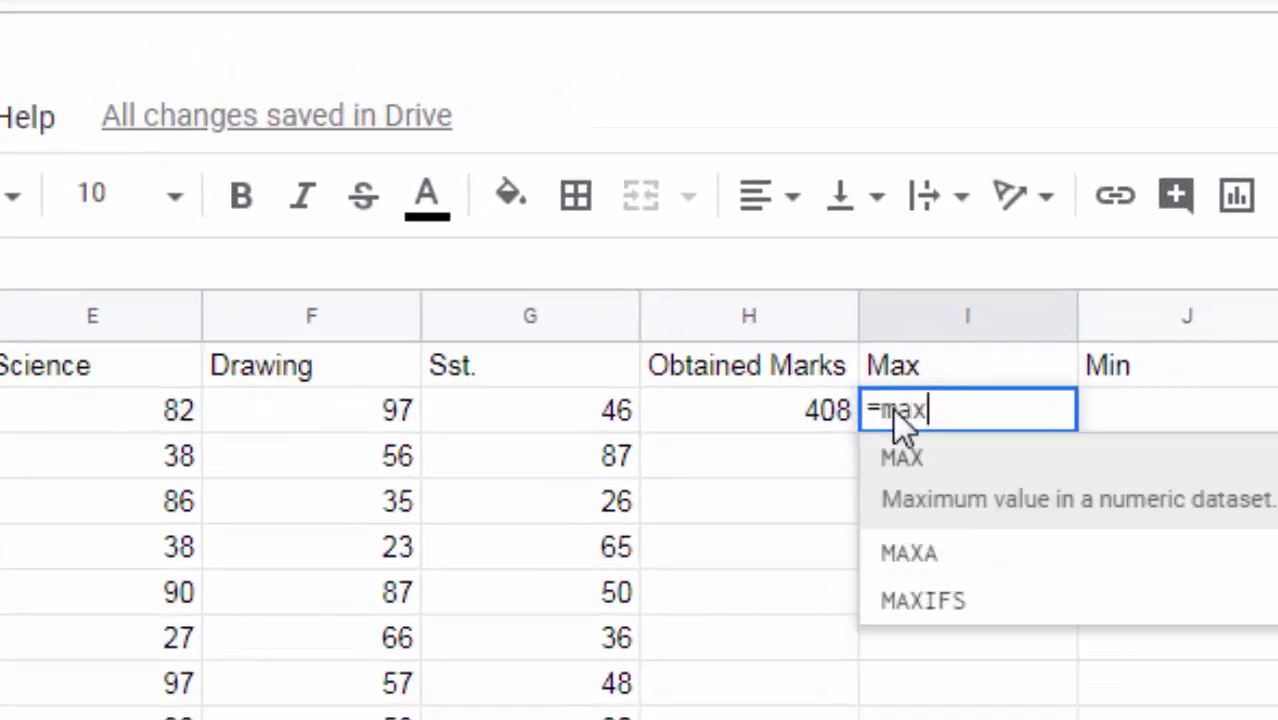
{"action": "key", "text": "Tab"}
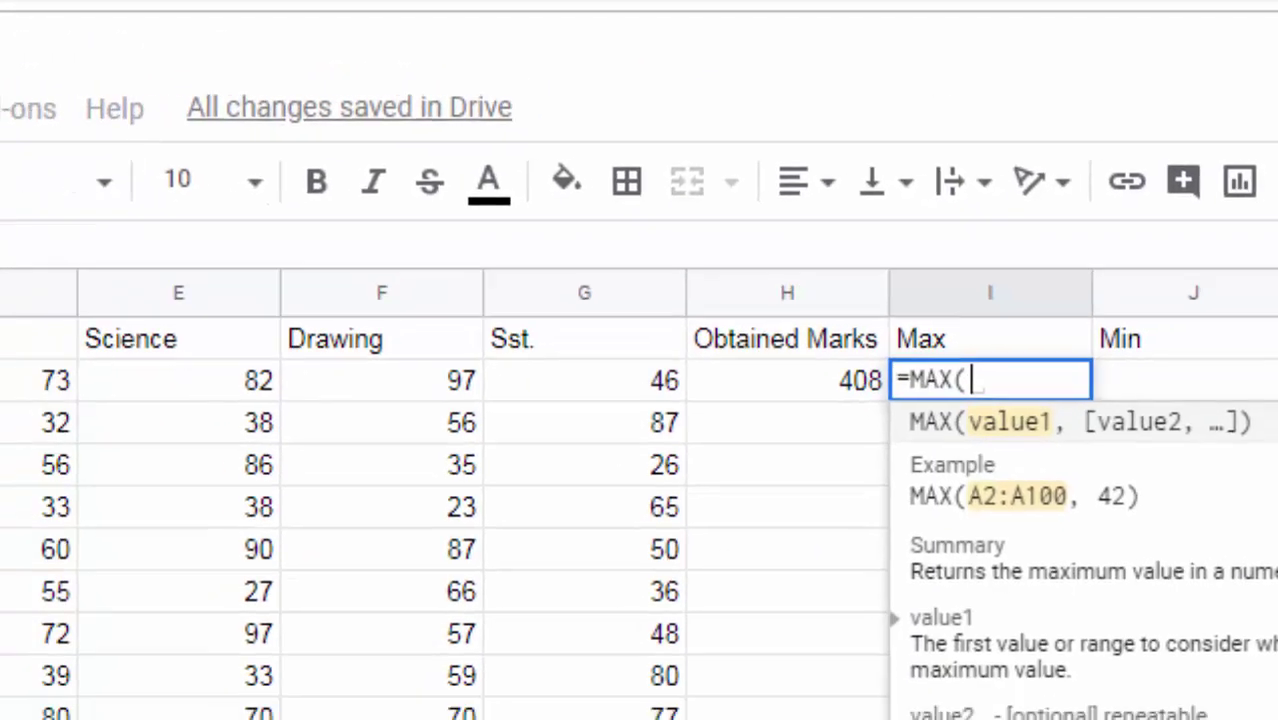
{"action": "left_click_drag", "start_coordinate": [108, 260], "coordinate": [763, 265]}
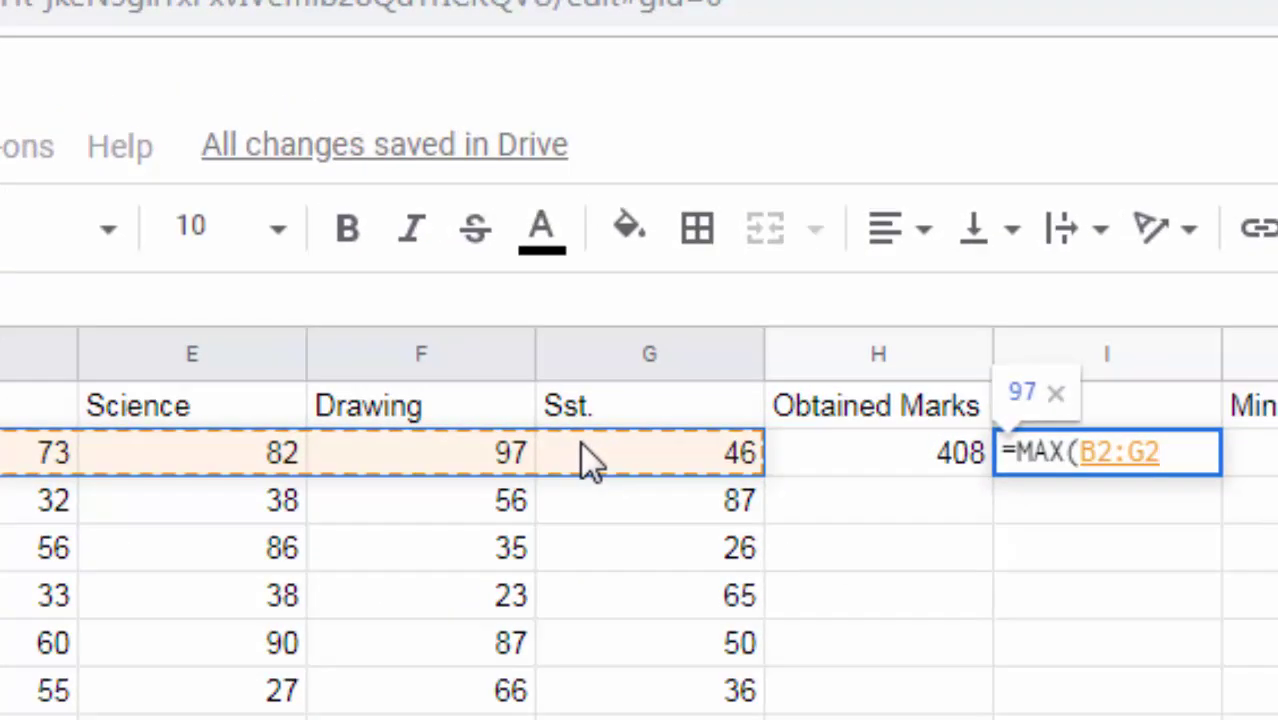
{"action": "type", "text": ")"}
{"action": "key", "text": "Return"}
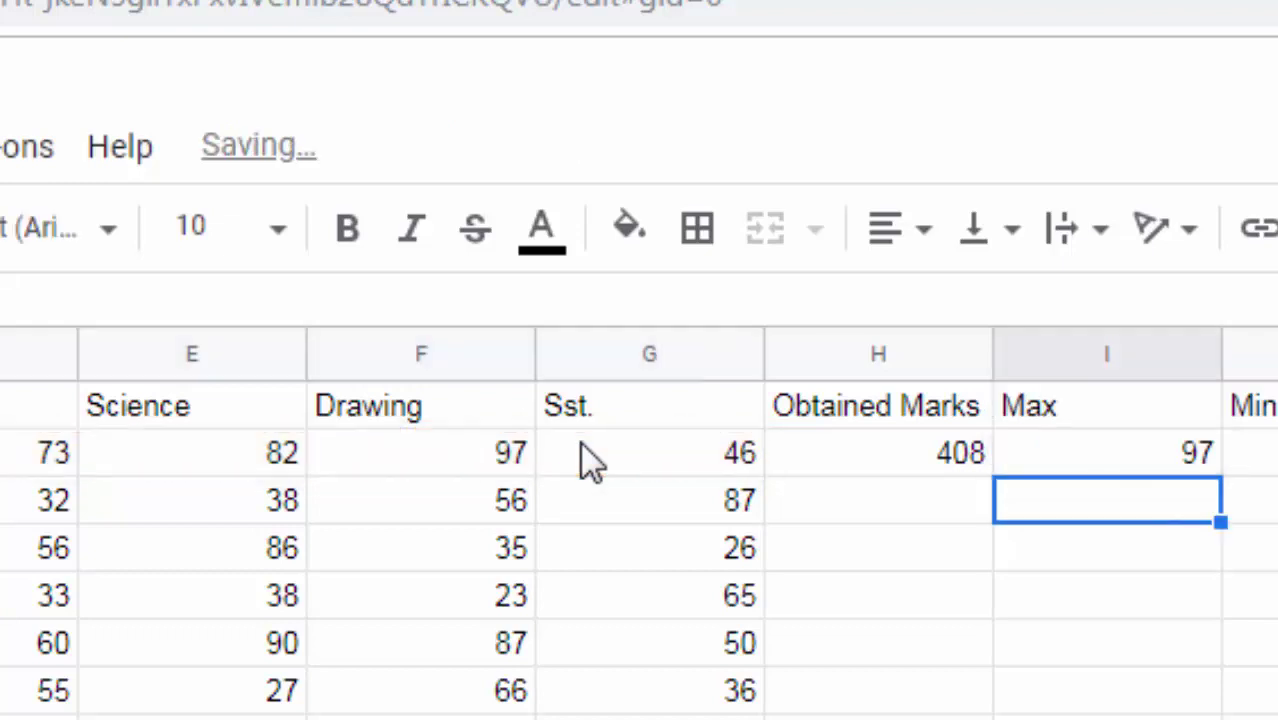
- Enter =MIN(B2:G2) in J2, showing 30
{"action": "left_click", "coordinate": [1160, 455]}
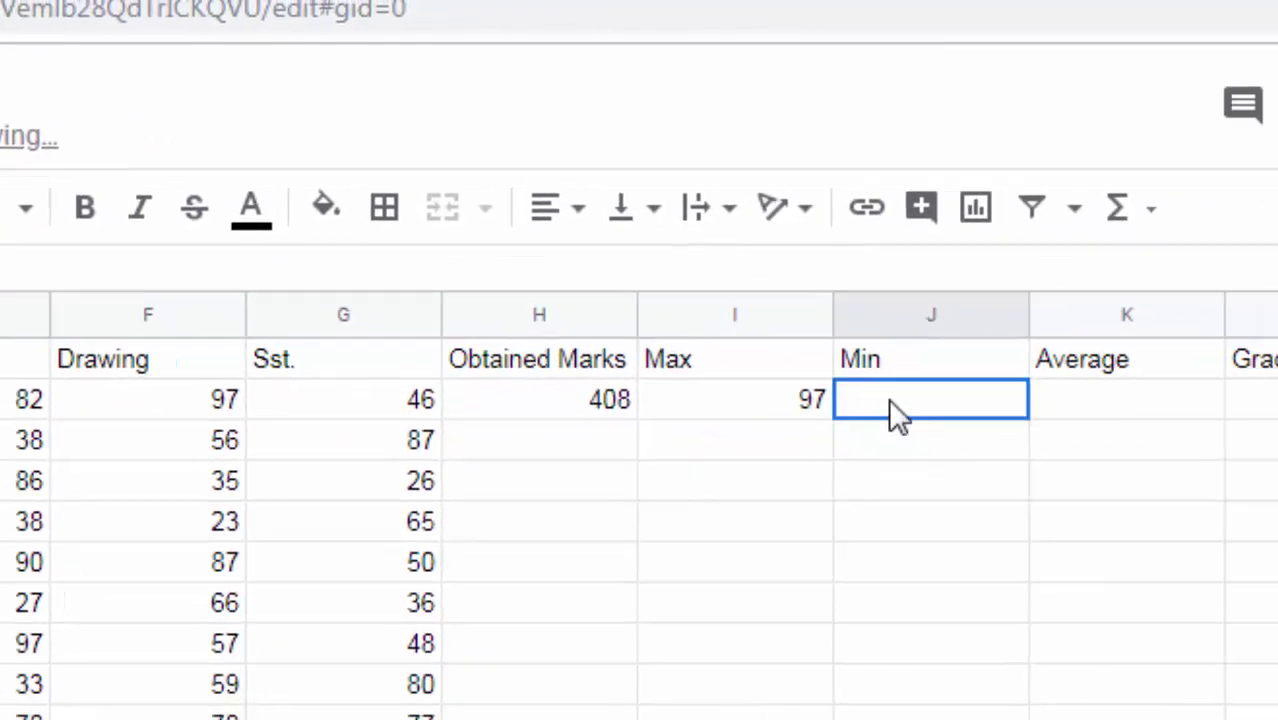
{"action": "type", "text": "="}
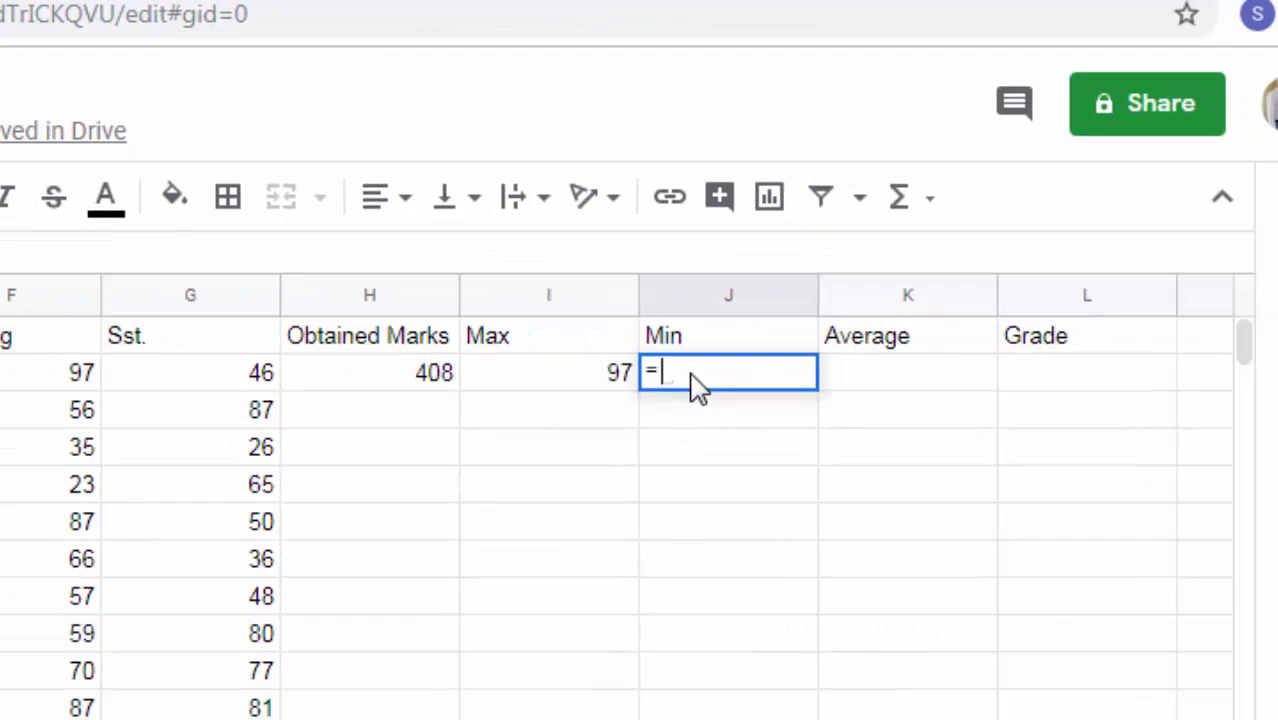
{"action": "type", "text": "min("}
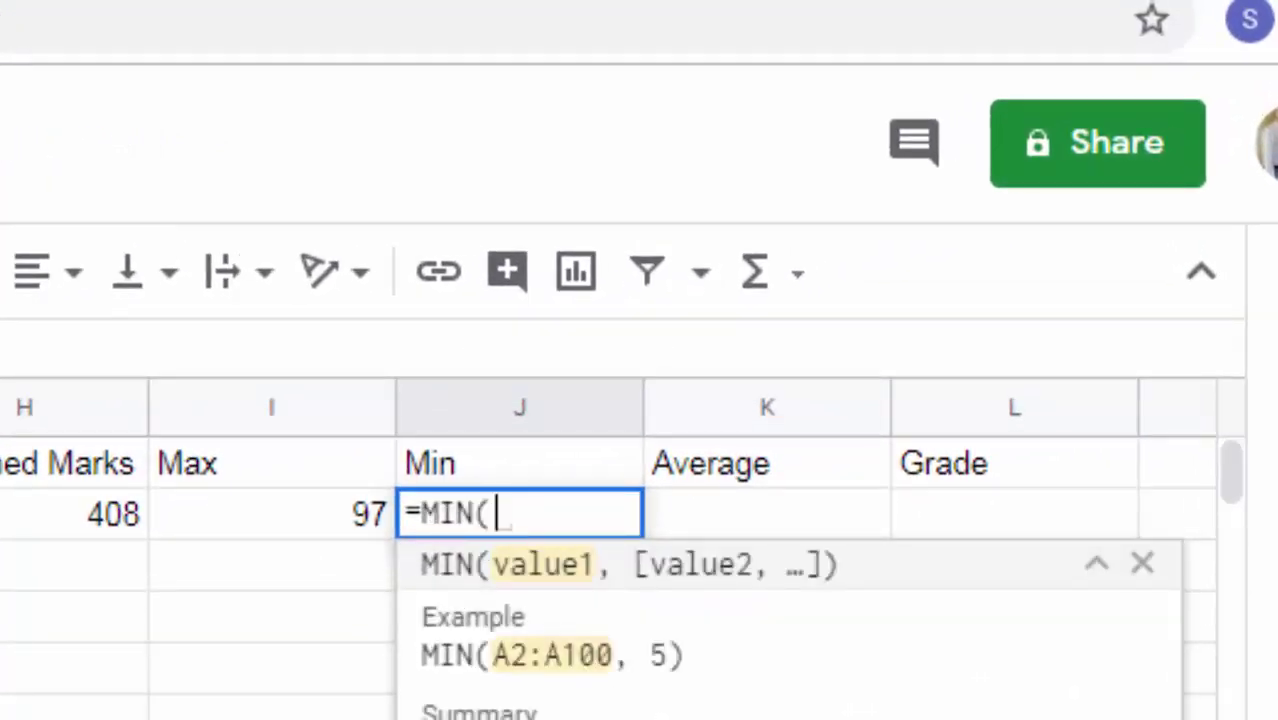
{"action": "left_click_drag", "start_coordinate": [200, 327], "coordinate": [853, 330]}
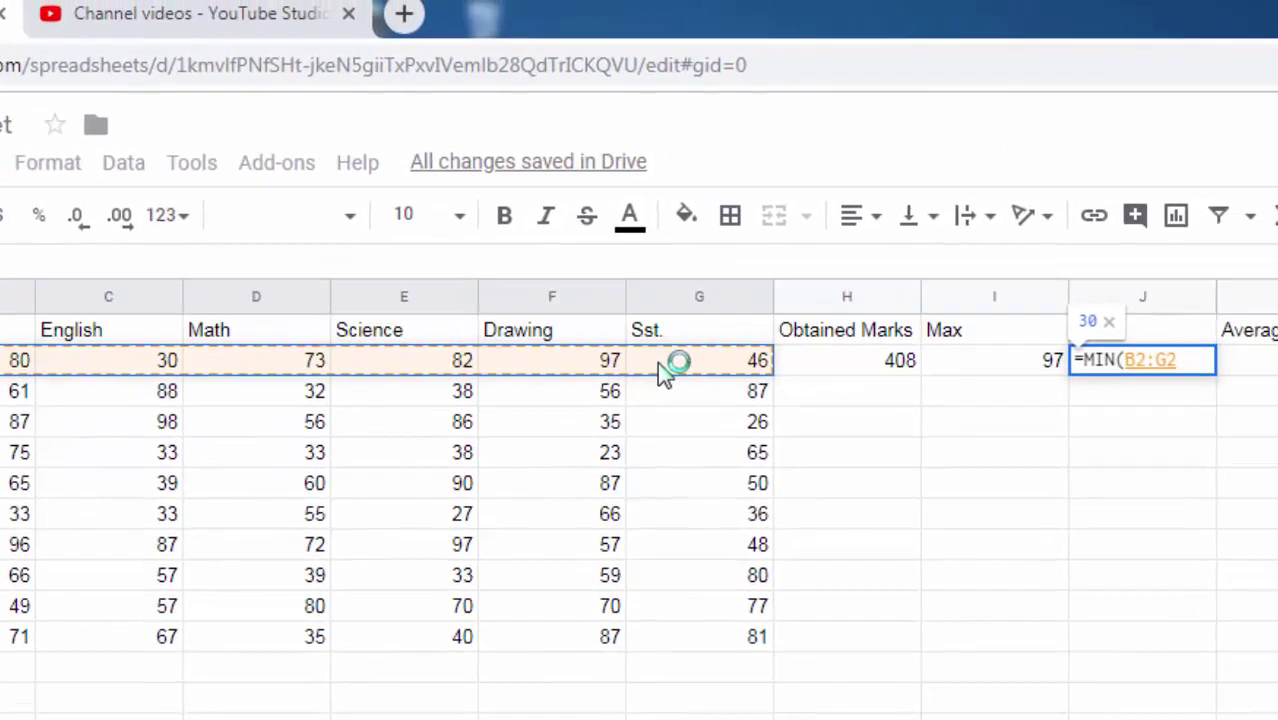
{"action": "key", "text": "Return"}
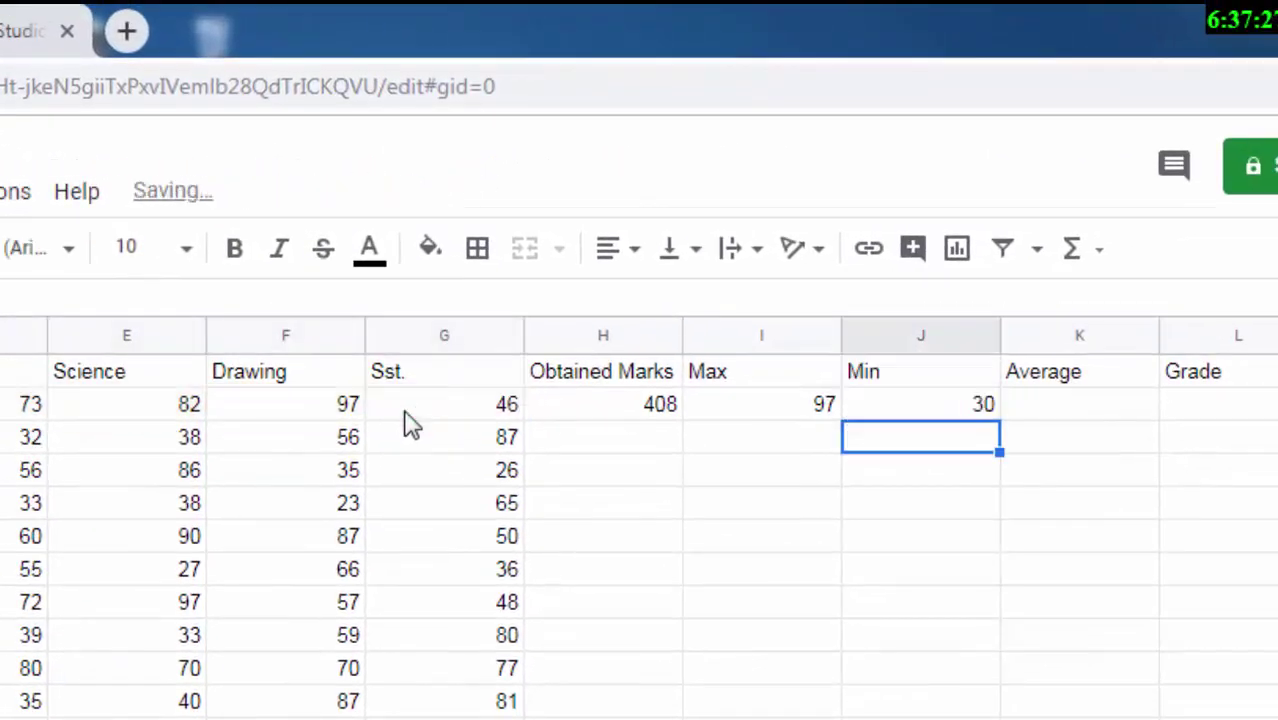
- Enter =AVERAGE(B2:G2) in K2, showing 68 for the first student
{"action": "left_click", "coordinate": [1062, 421]}
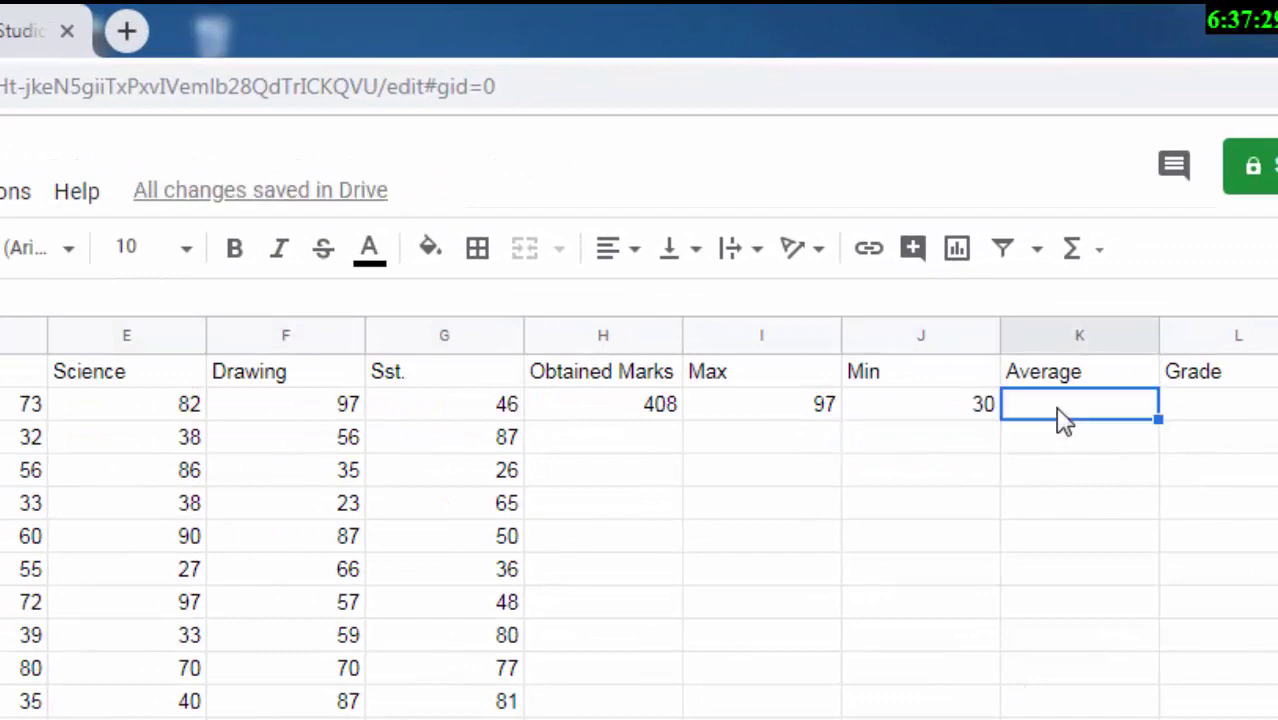
{"action": "type", "text": "=a"}
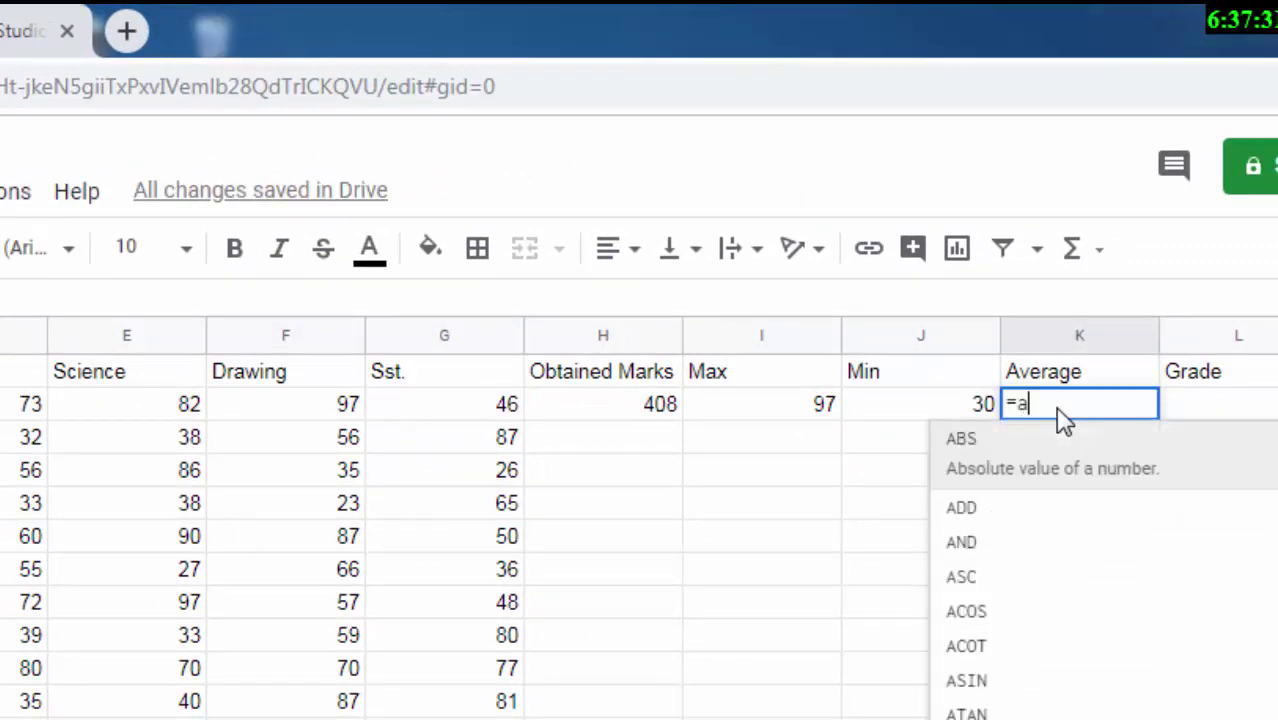
{"action": "type", "text": "vera"}
{"action": "key", "text": "Tab"}
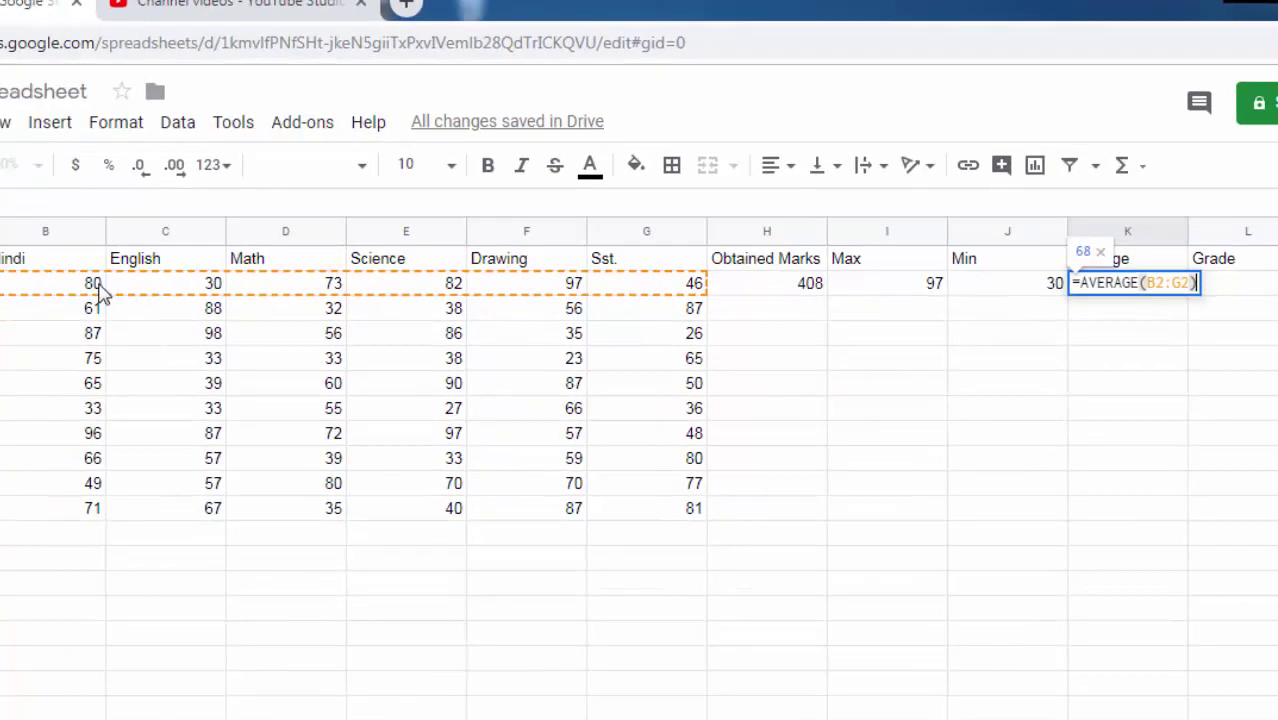
{"action": "key", "text": "Return"}
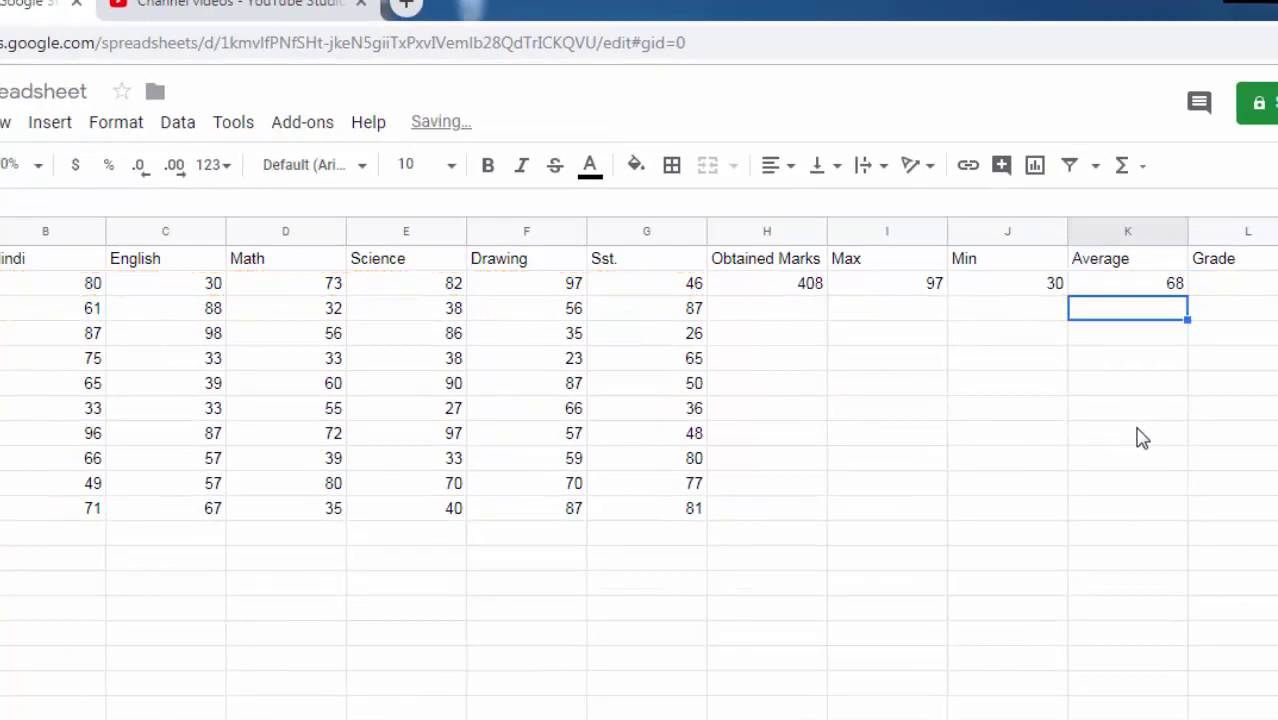
{"action": "left_click", "coordinate": [800, 287]}
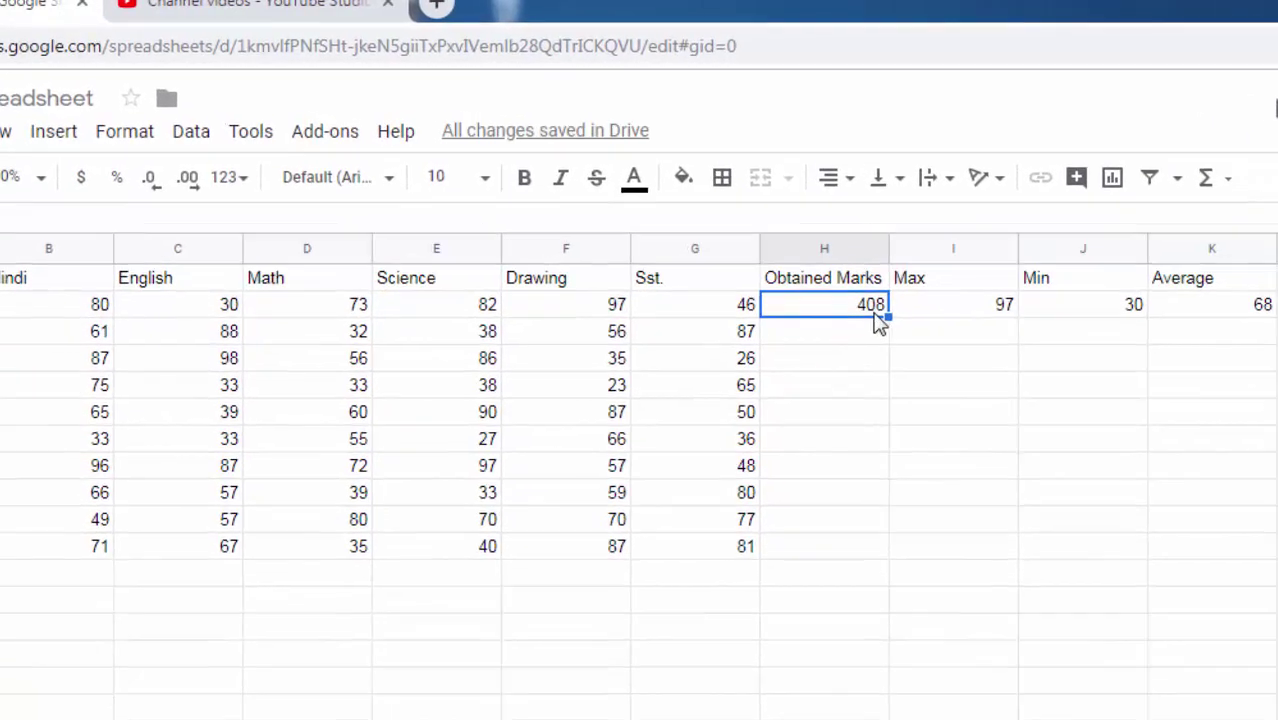
- Fill the H, I, J and K formulas down through all ten student rows
{"action": "double_click", "coordinate": [941, 330]}
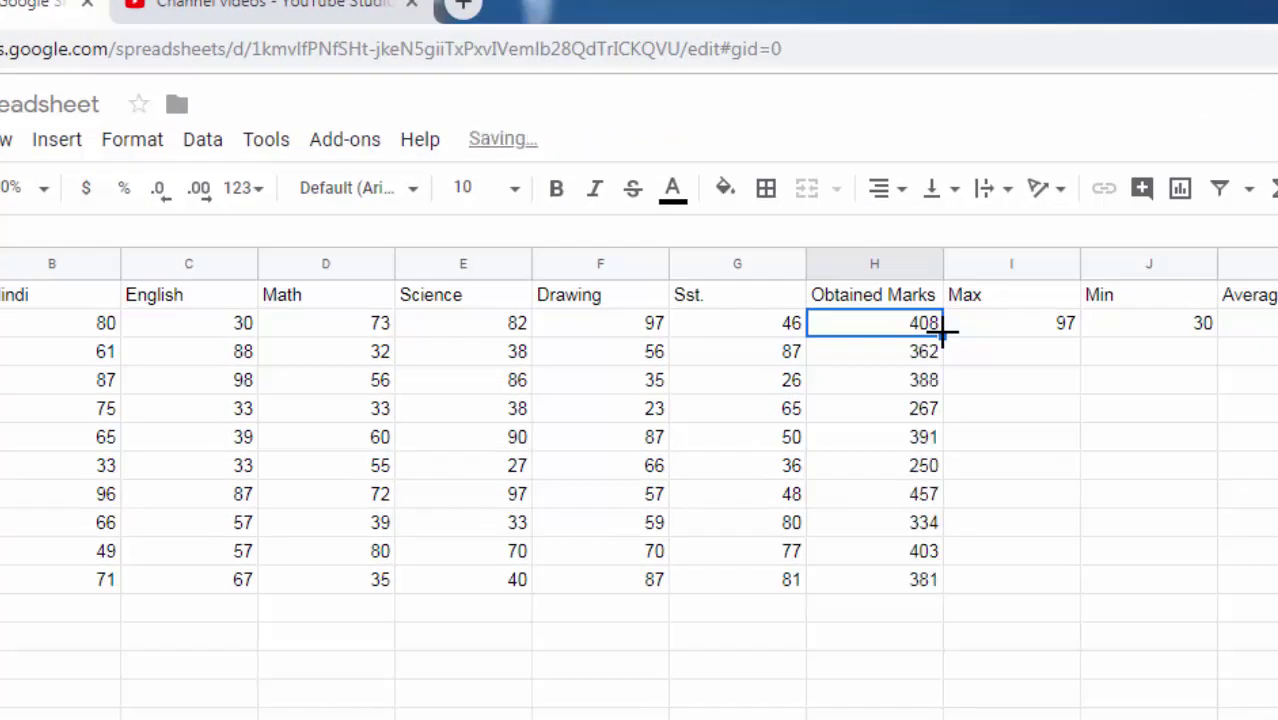
{"action": "left_click", "coordinate": [1030, 322]}
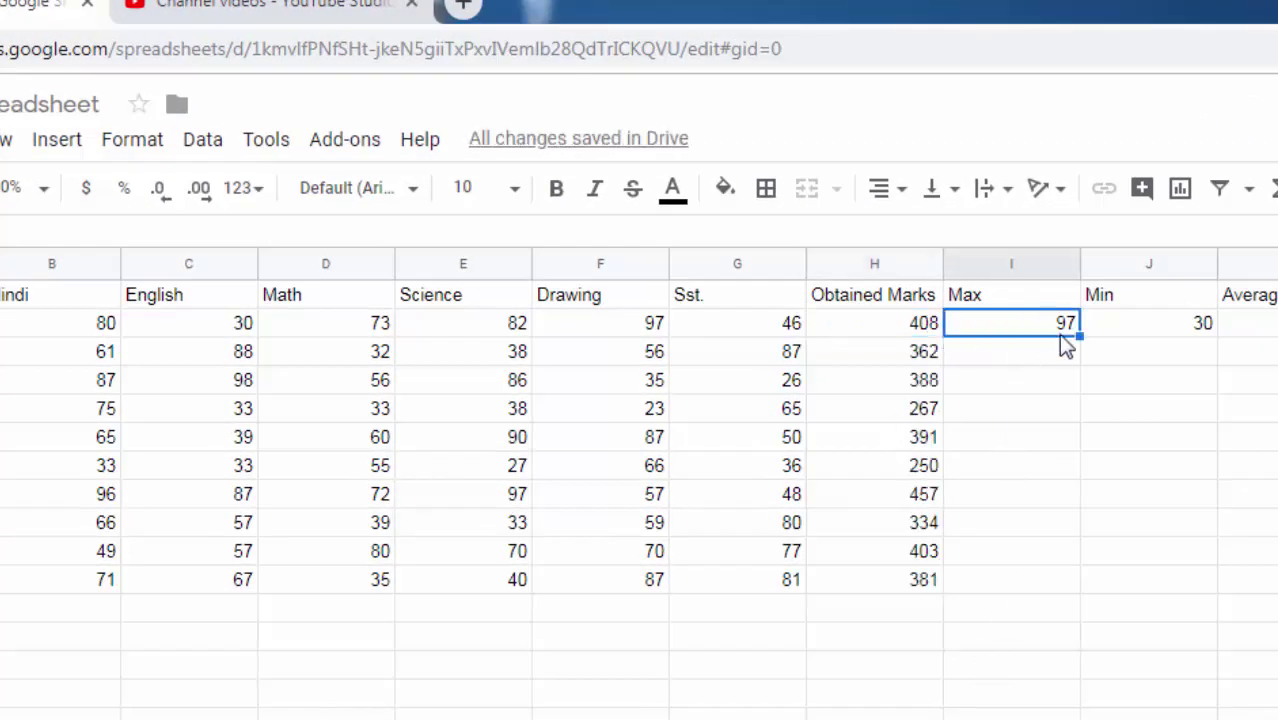
{"action": "double_click", "coordinate": [1080, 337]}
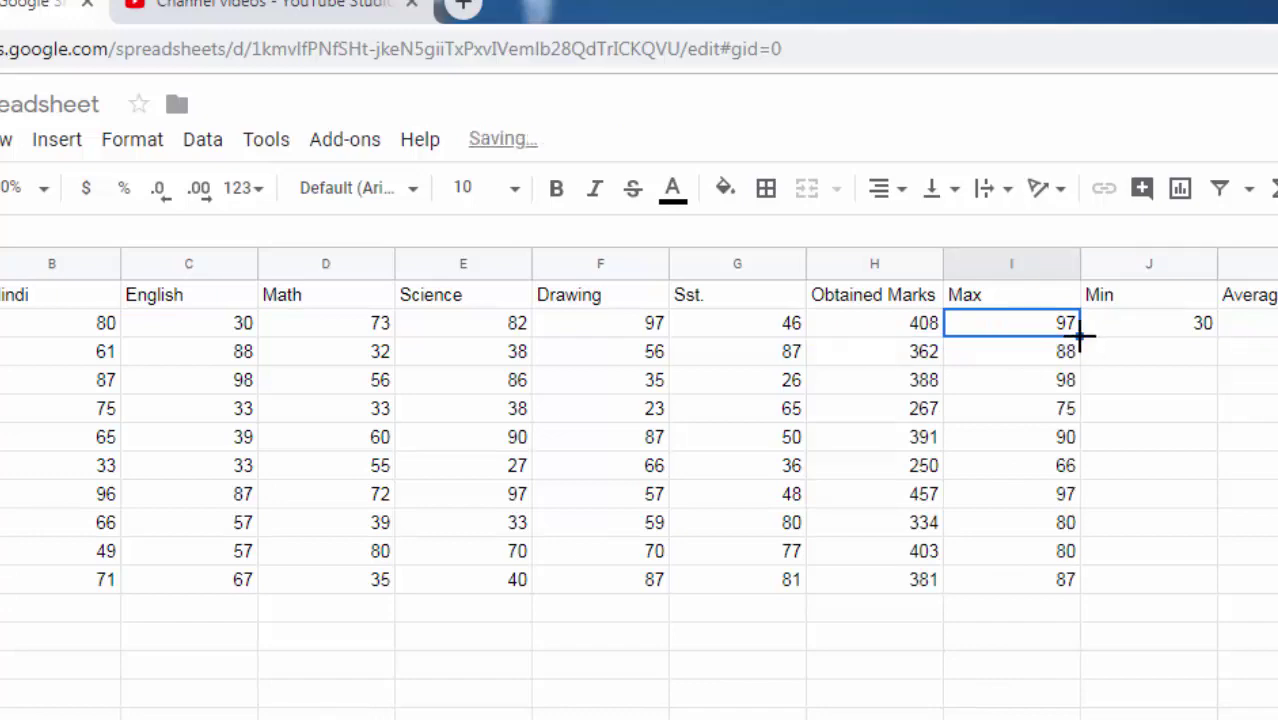
{"action": "left_click", "coordinate": [1187, 322]}
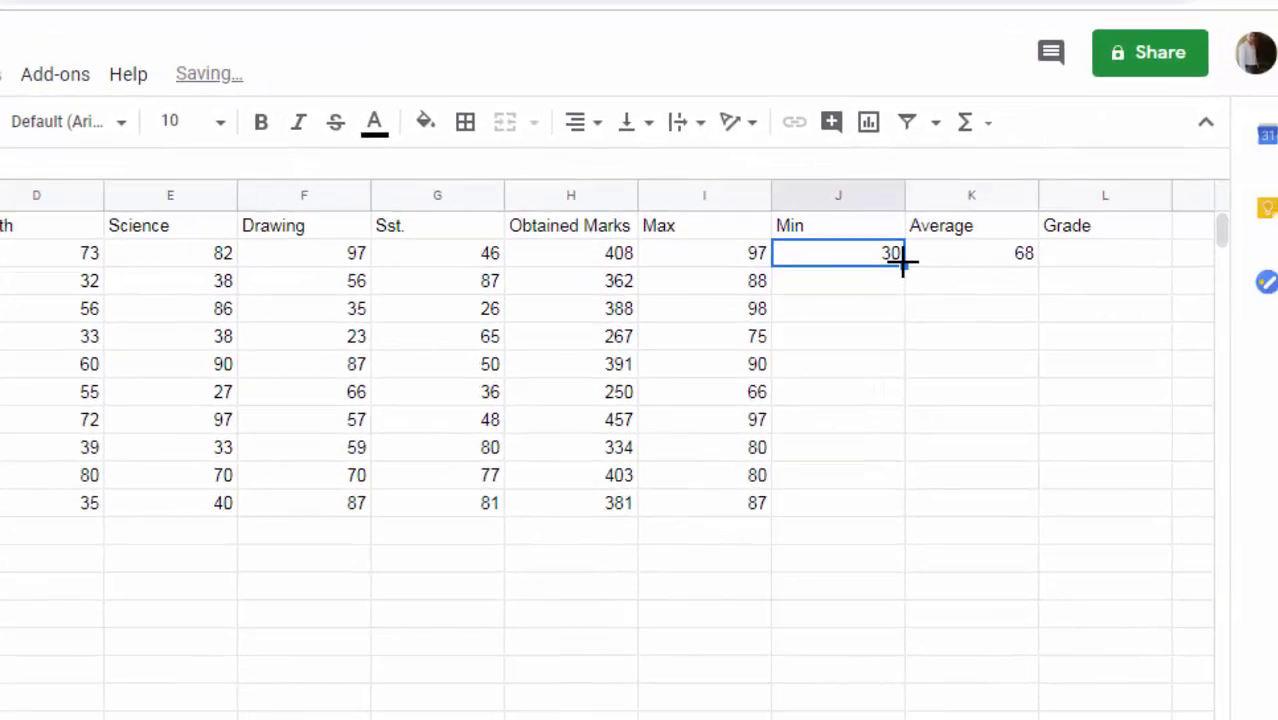
{"action": "double_click", "coordinate": [903, 263]}
{"action": "left_click", "coordinate": [997, 256]}
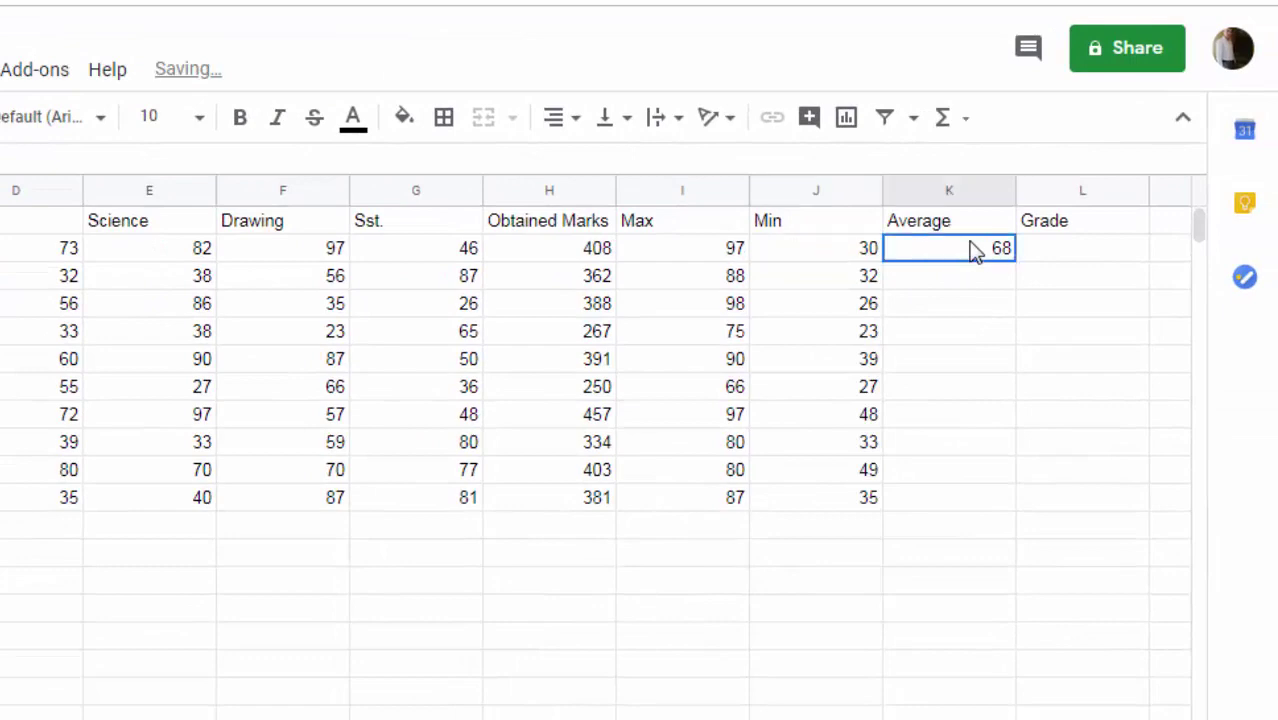
{"action": "double_click", "coordinate": [1013, 262]}
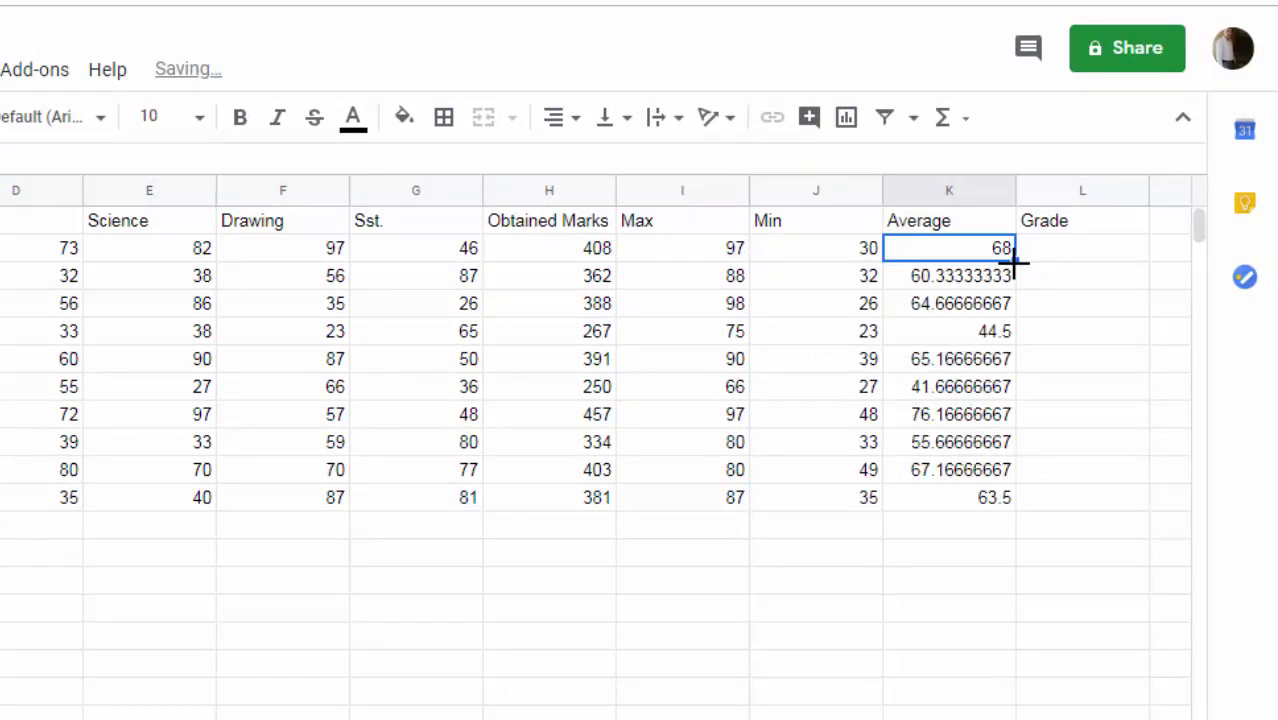
- In L2, begin a nested IF on K2: 85 or more gives S, 75 or more gives A
{"action": "left_click", "coordinate": [1068, 262]}
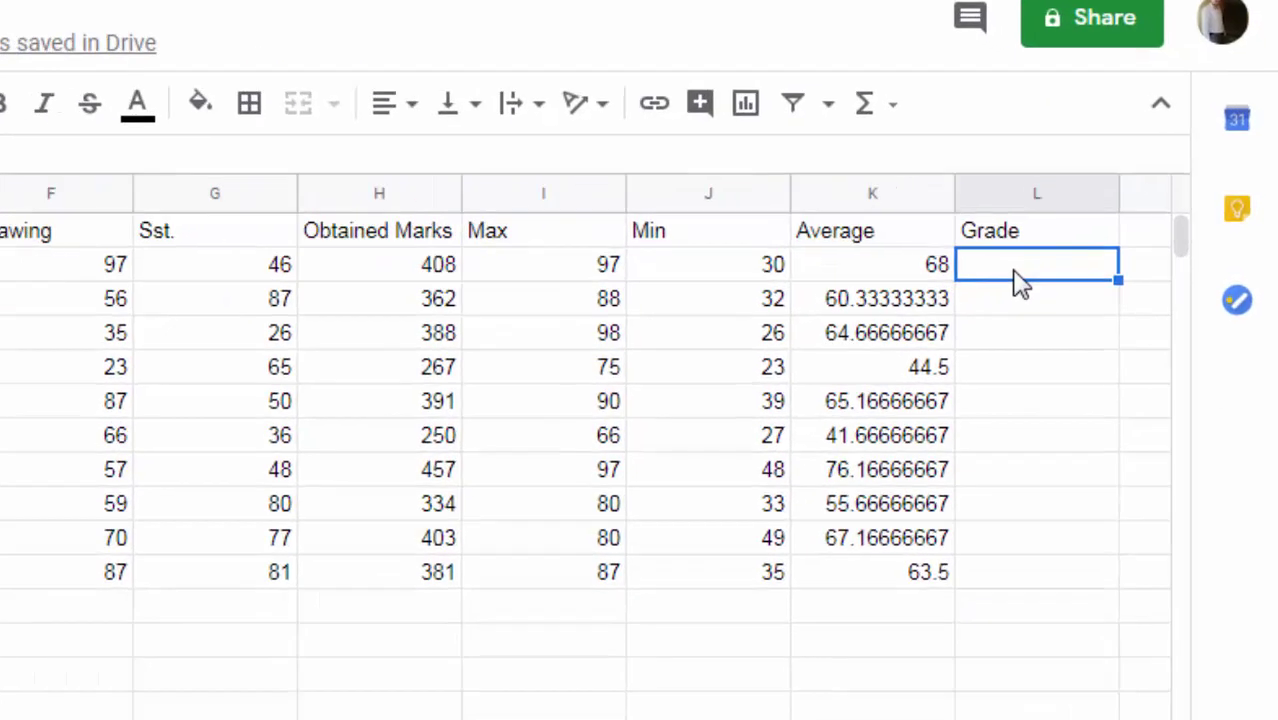
{"action": "type", "text": "=i"}
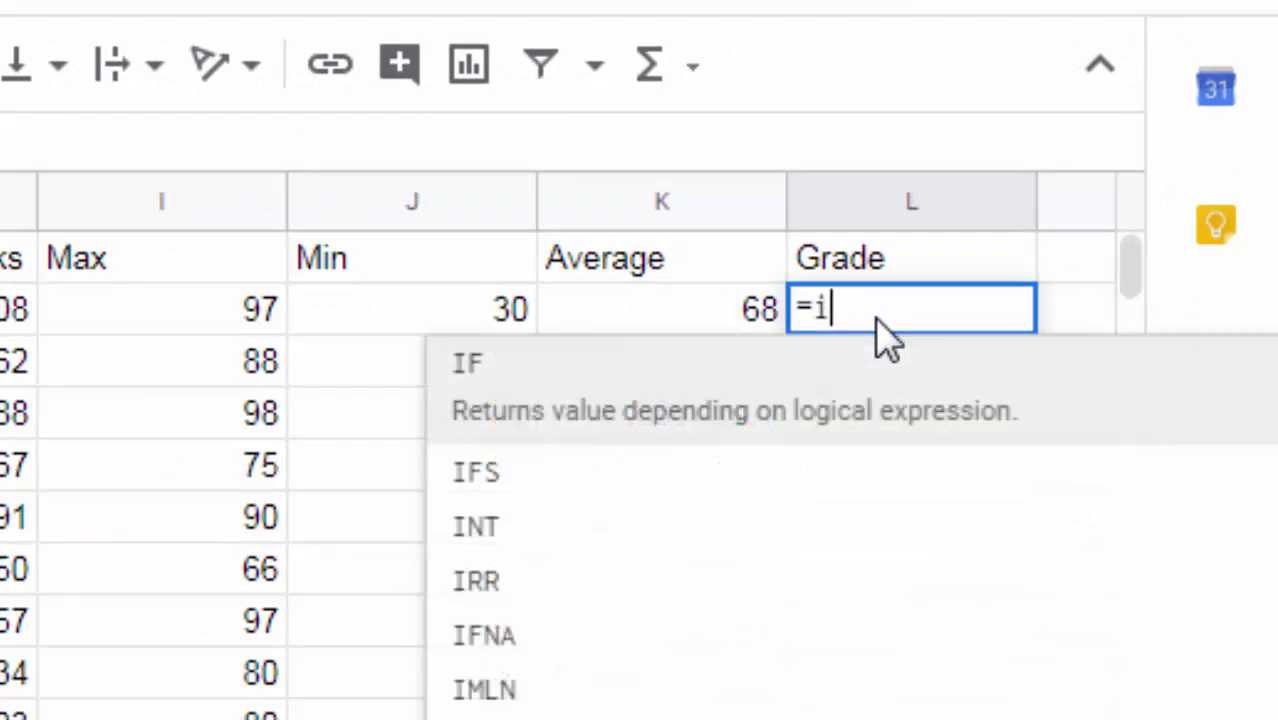
{"action": "type", "text": "f"}
{"action": "key", "text": "Tab"}
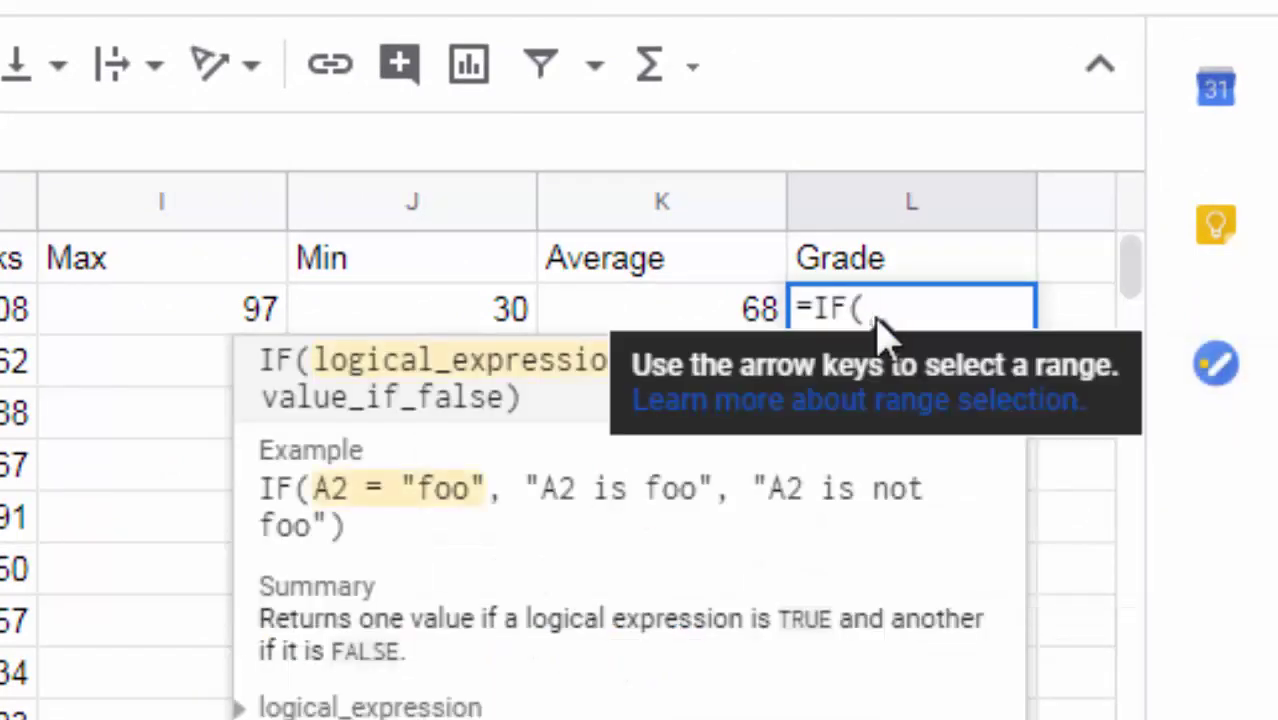
{"action": "left_click", "coordinate": [655, 325]}
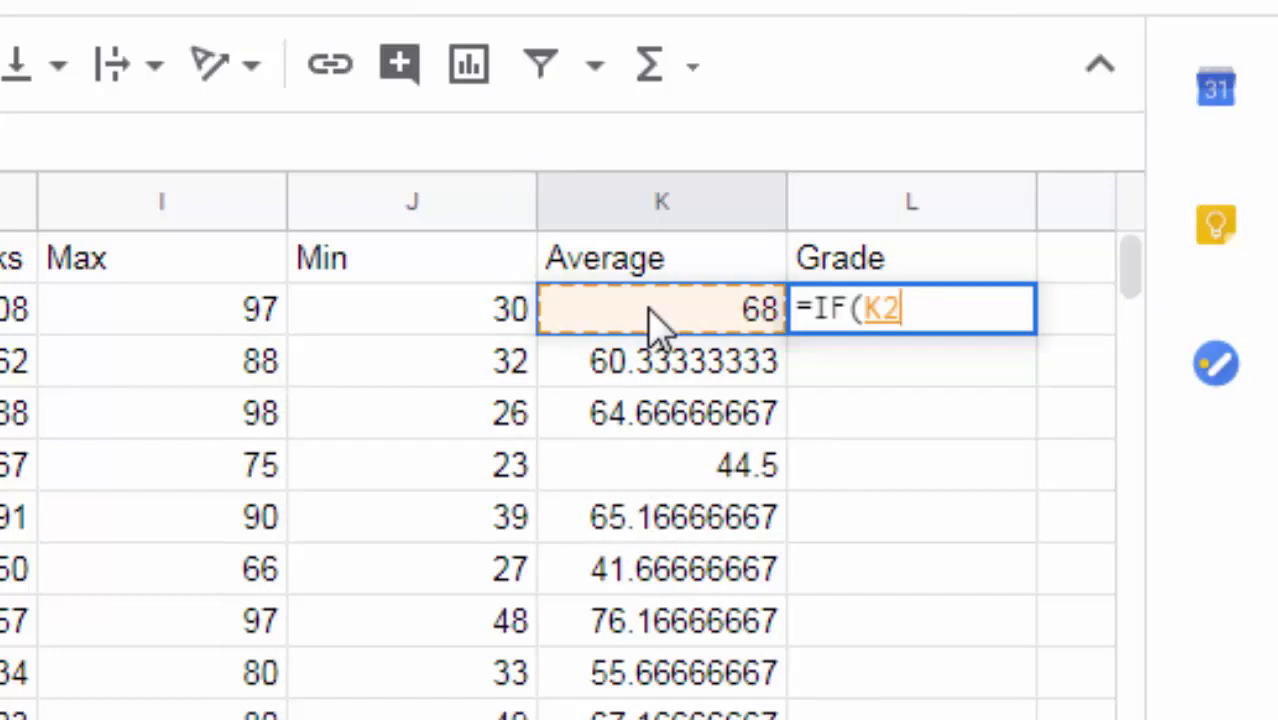
{"action": "type", "text": ">=8"}
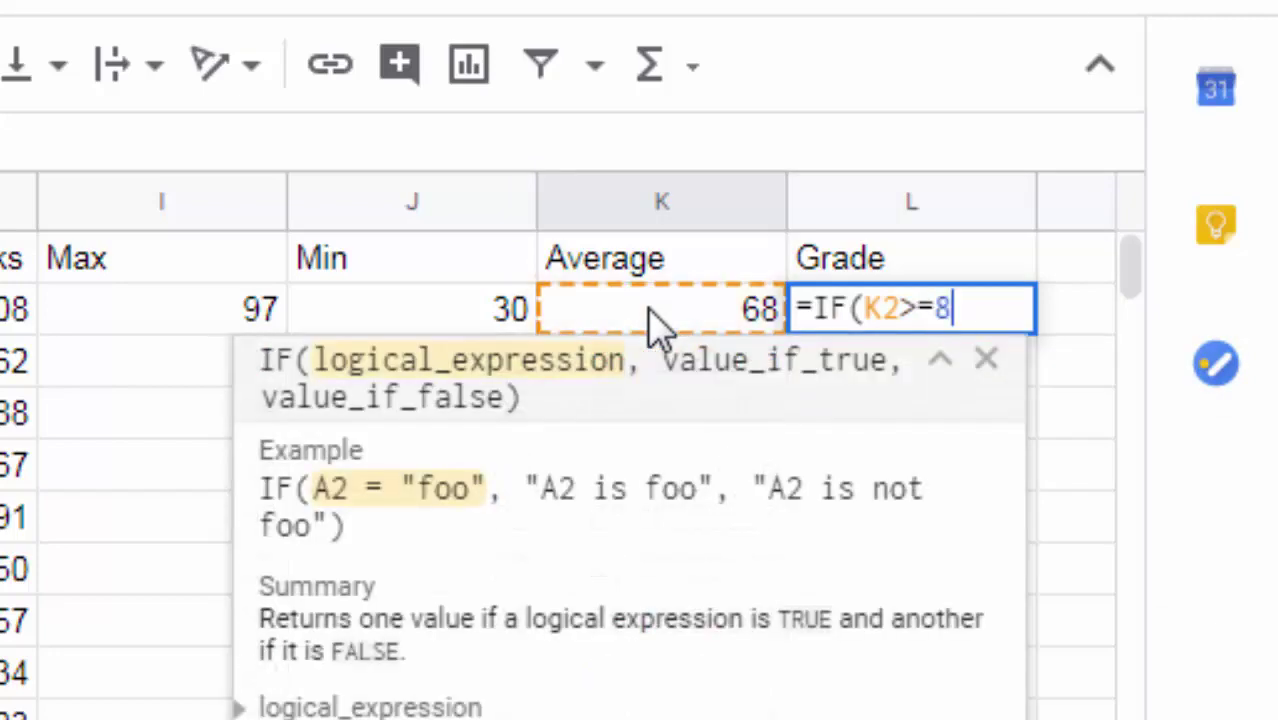
{"action": "type", "text": "5, "}
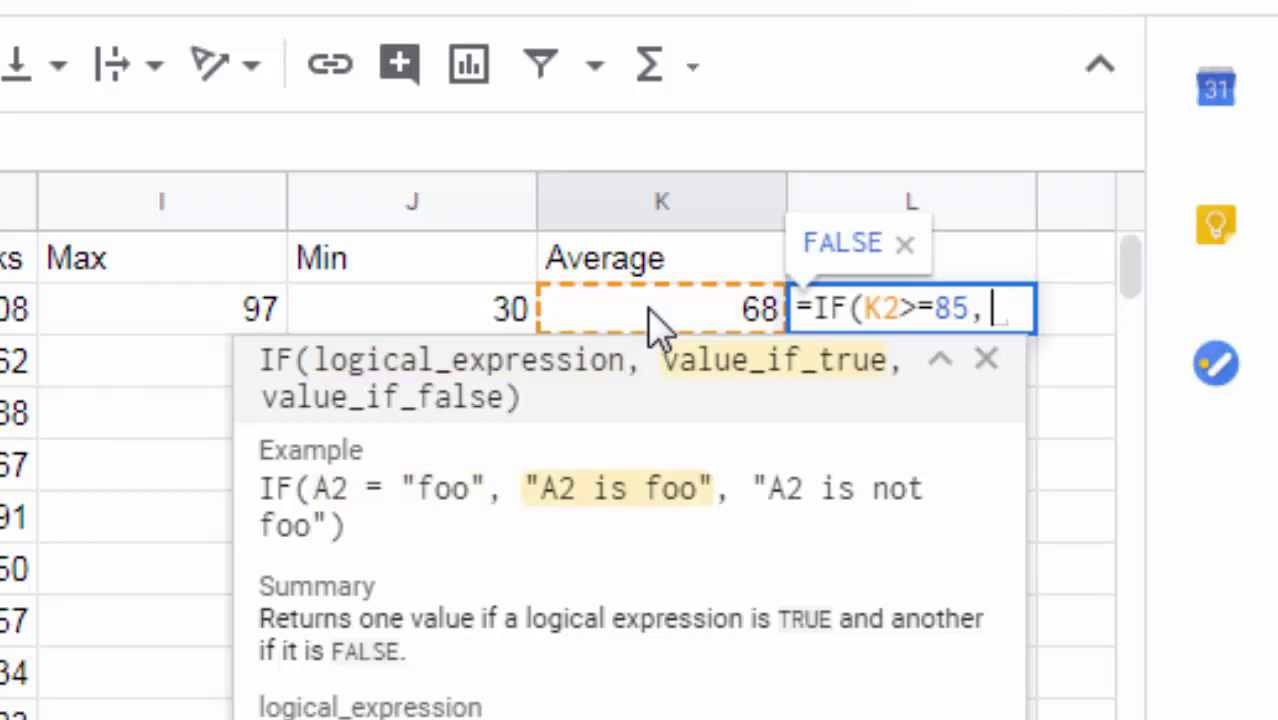
{"action": "type", "text": "\""}
{"action": "type", "text": "S\",i"}
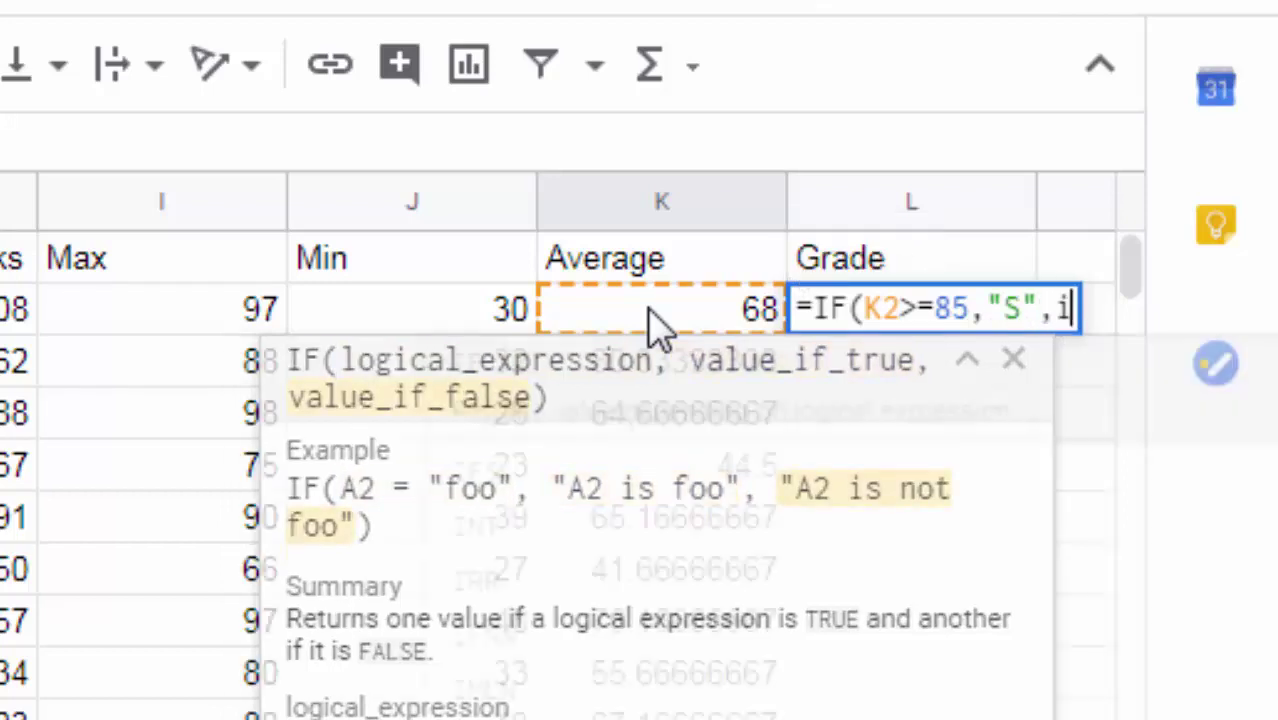
{"action": "type", "text": "f("}
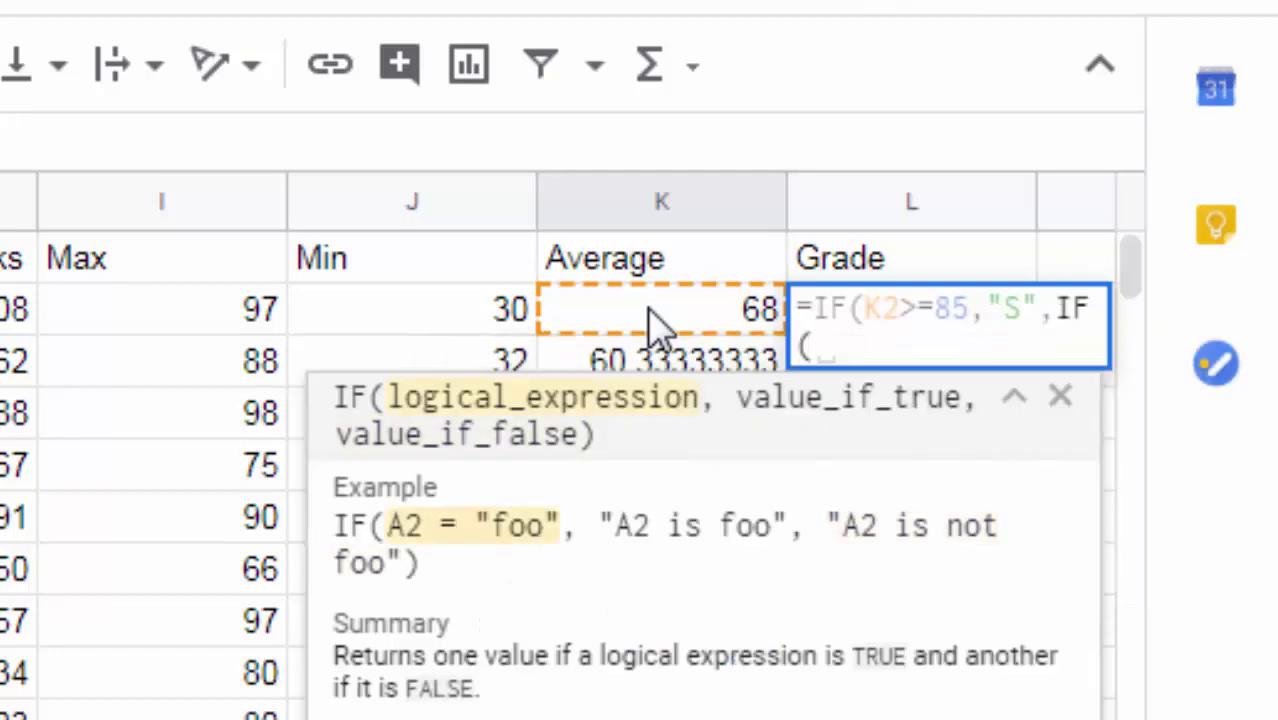
{"action": "left_click", "coordinate": [650, 322]}
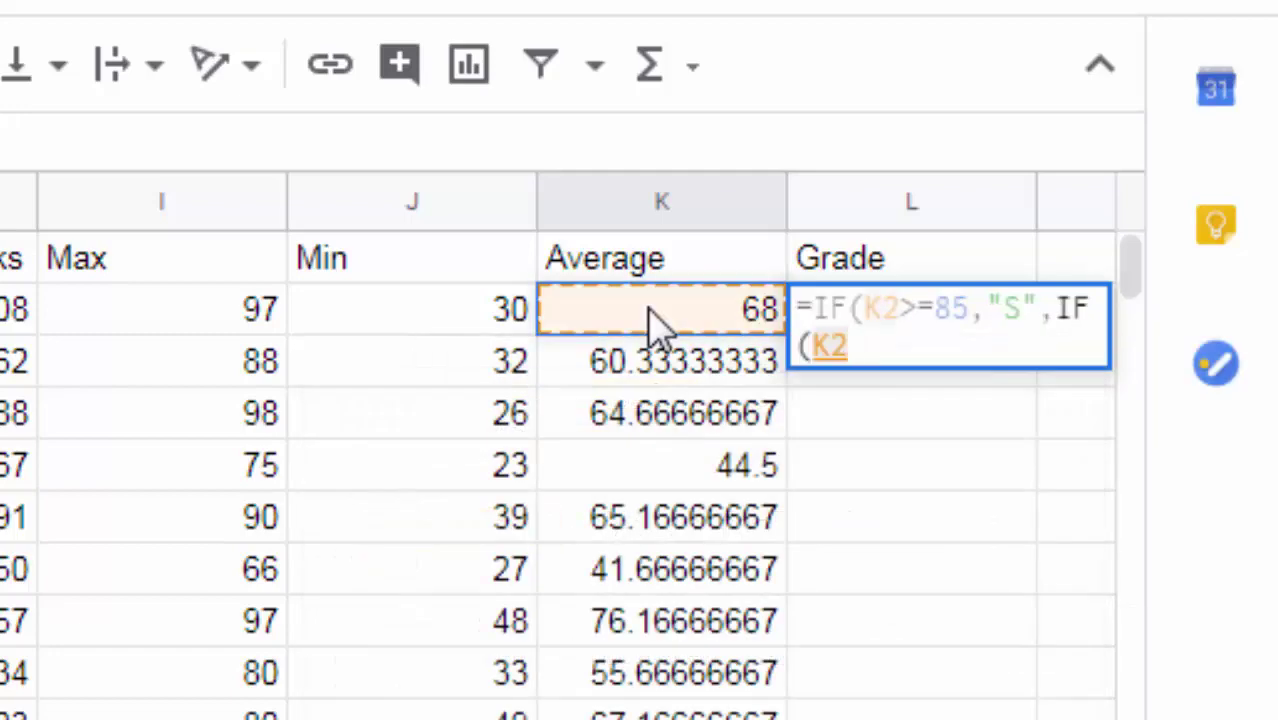
{"action": "type", "text": ">=7"}
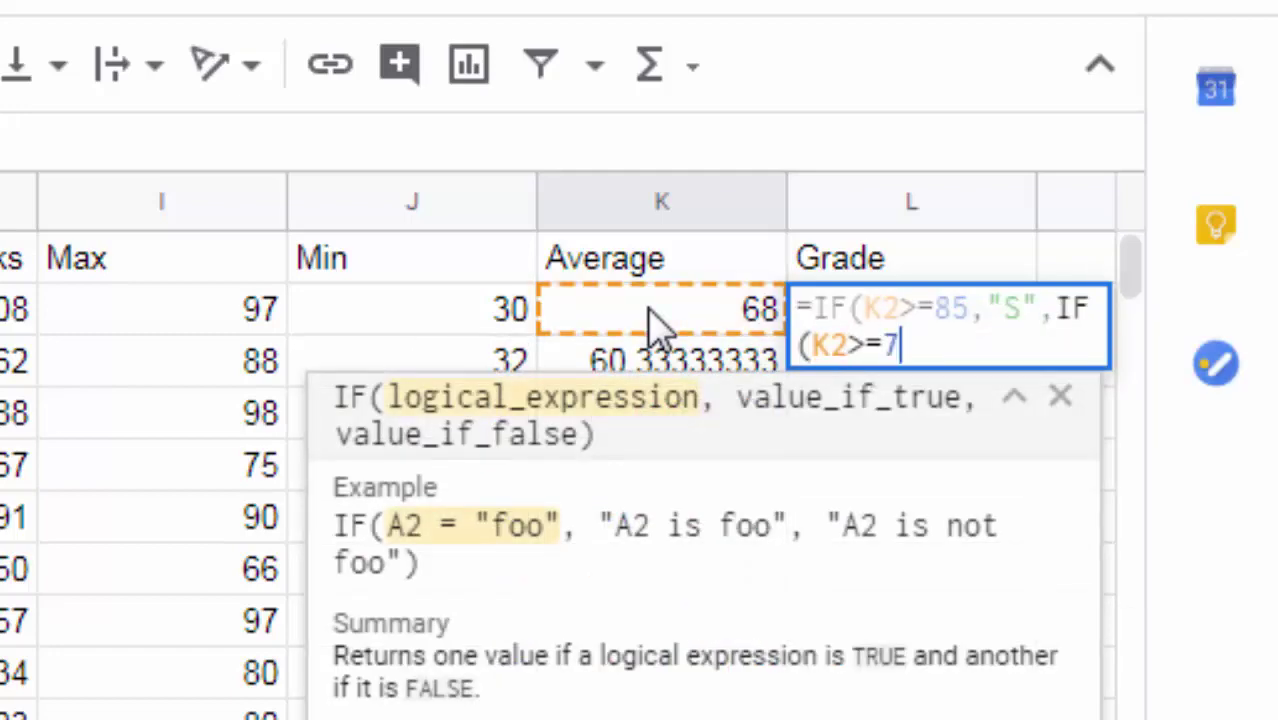
{"action": "type", "text": "5,"}
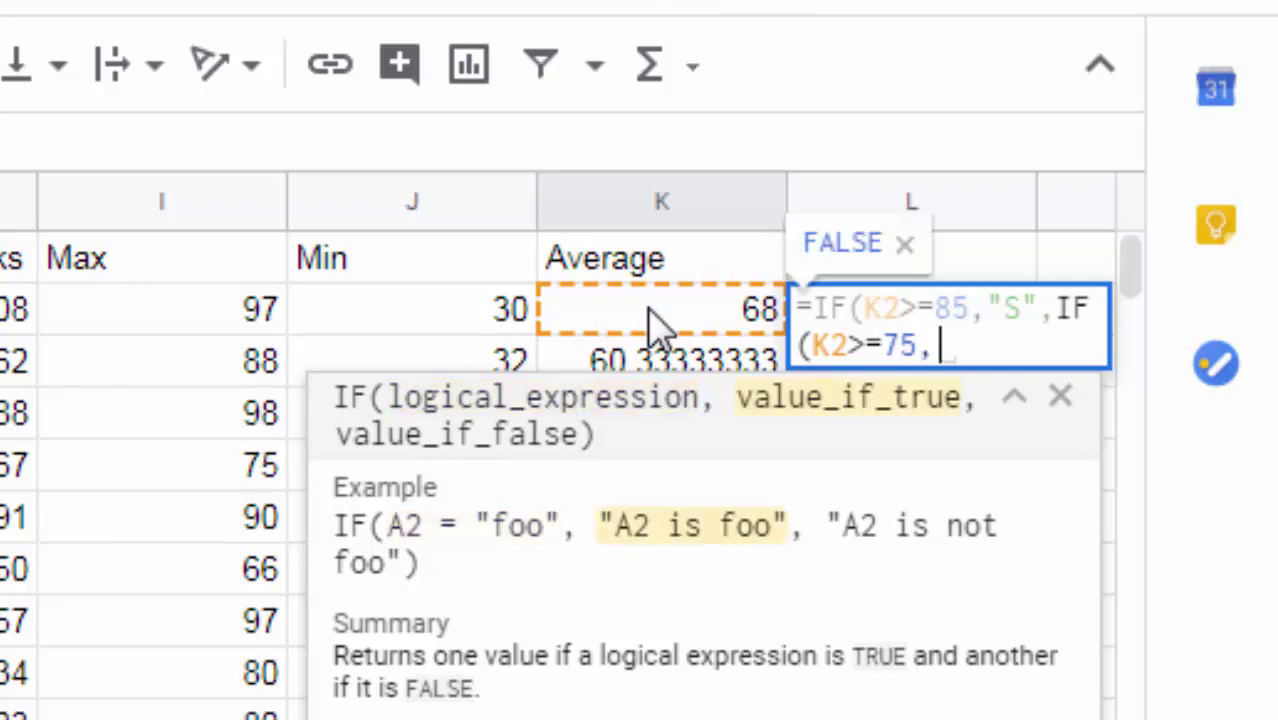
{"action": "type", "text": "\""}
{"action": "type", "text": "A"}
{"action": "type", "text": "\",i"}
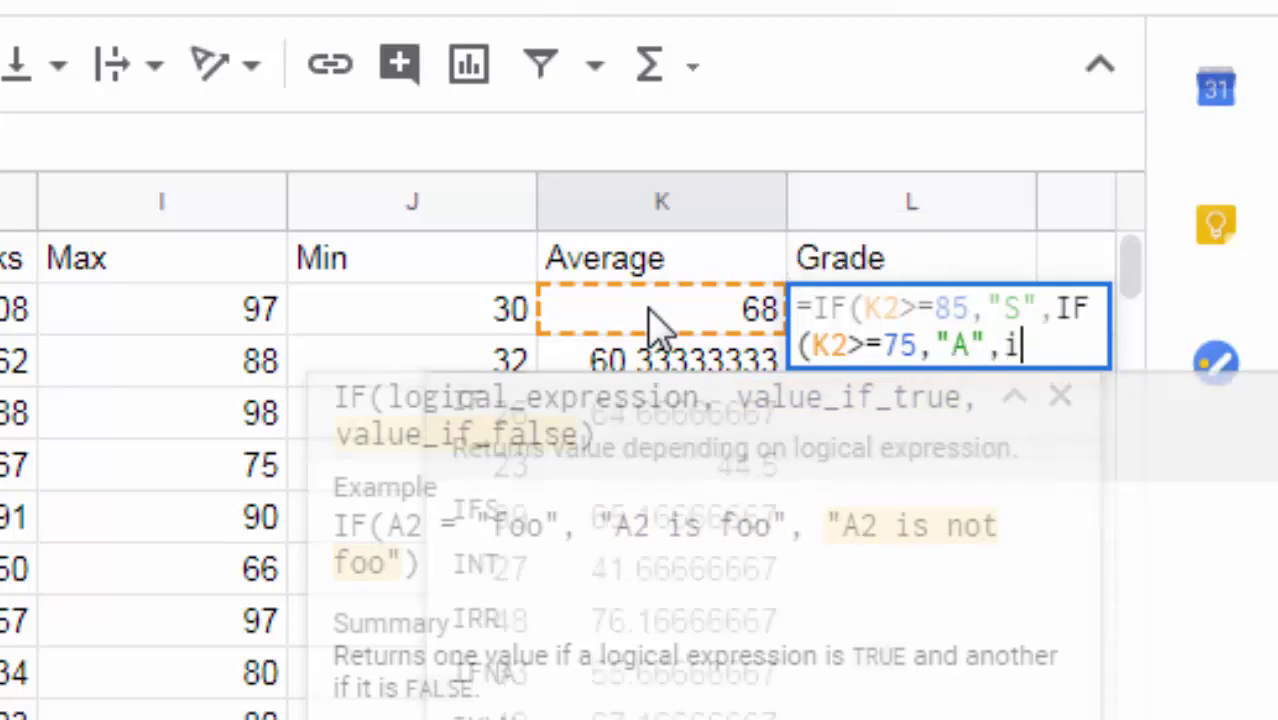
{"action": "type", "text": "f("}
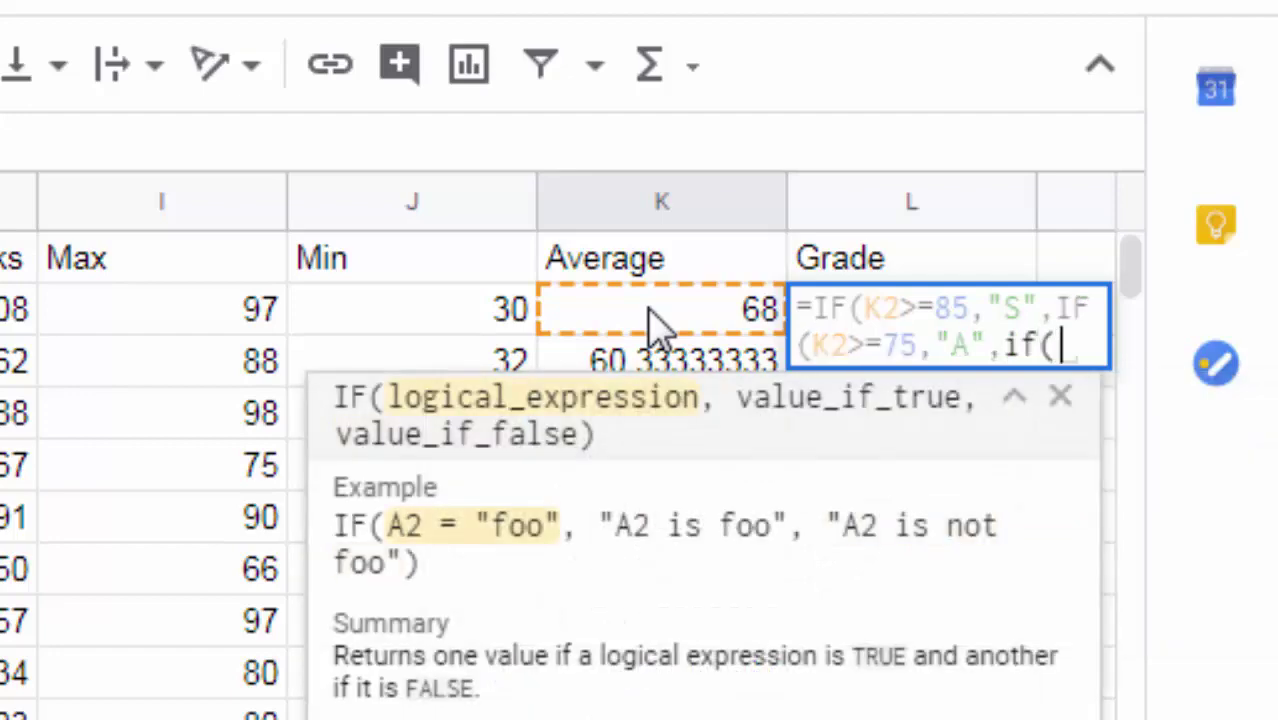
- Continue the IF with B at 65, C at 55, D at 50, otherwise 'Failed', and enter it
{"action": "left_click", "coordinate": [652, 322]}
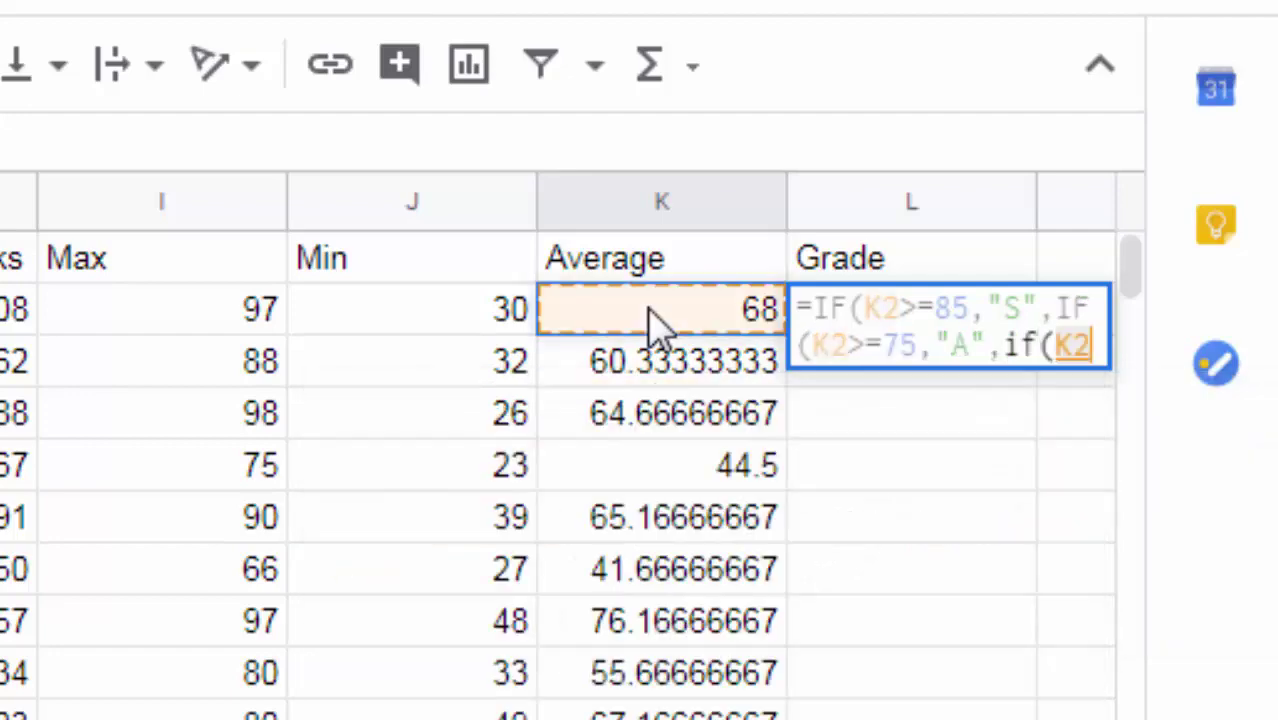
{"action": "type", "text": ">="}
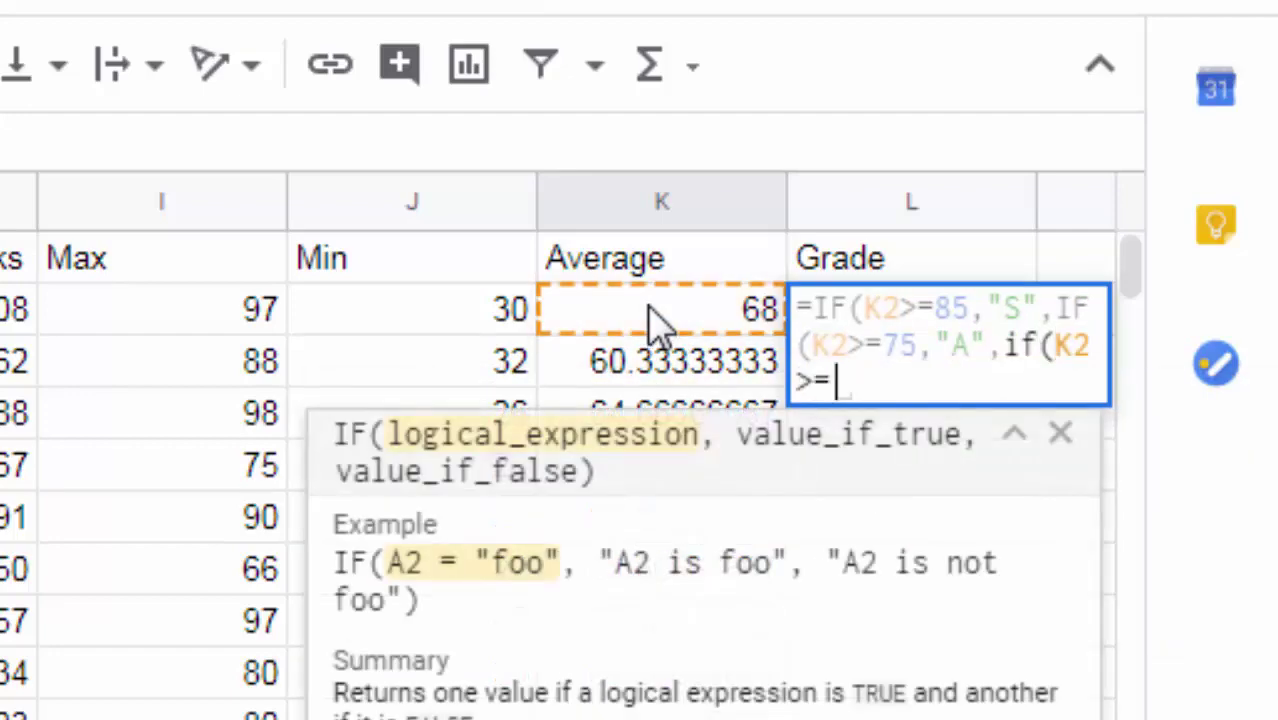
{"action": "type", "text": "6"}
{"action": "type", "text": "5,\""}
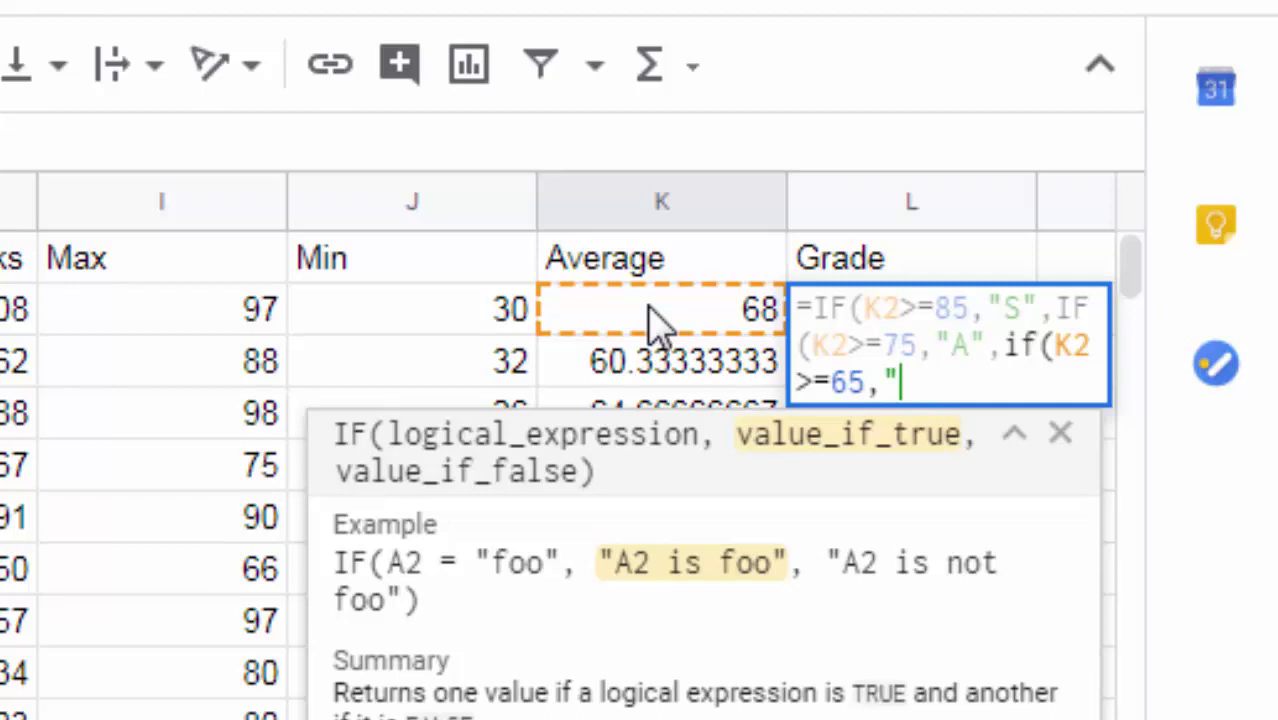
{"action": "type", "text": "B"}
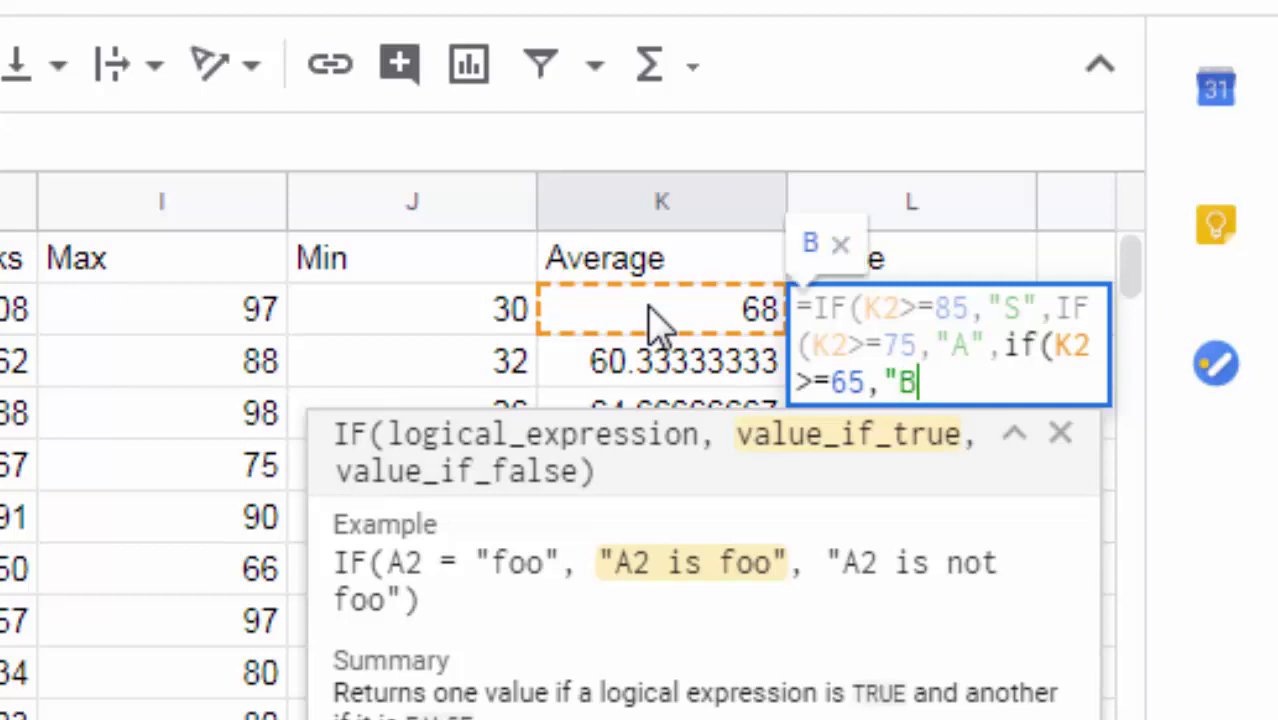
{"action": "type", "text": "\""}
{"action": "type", "text": ","}
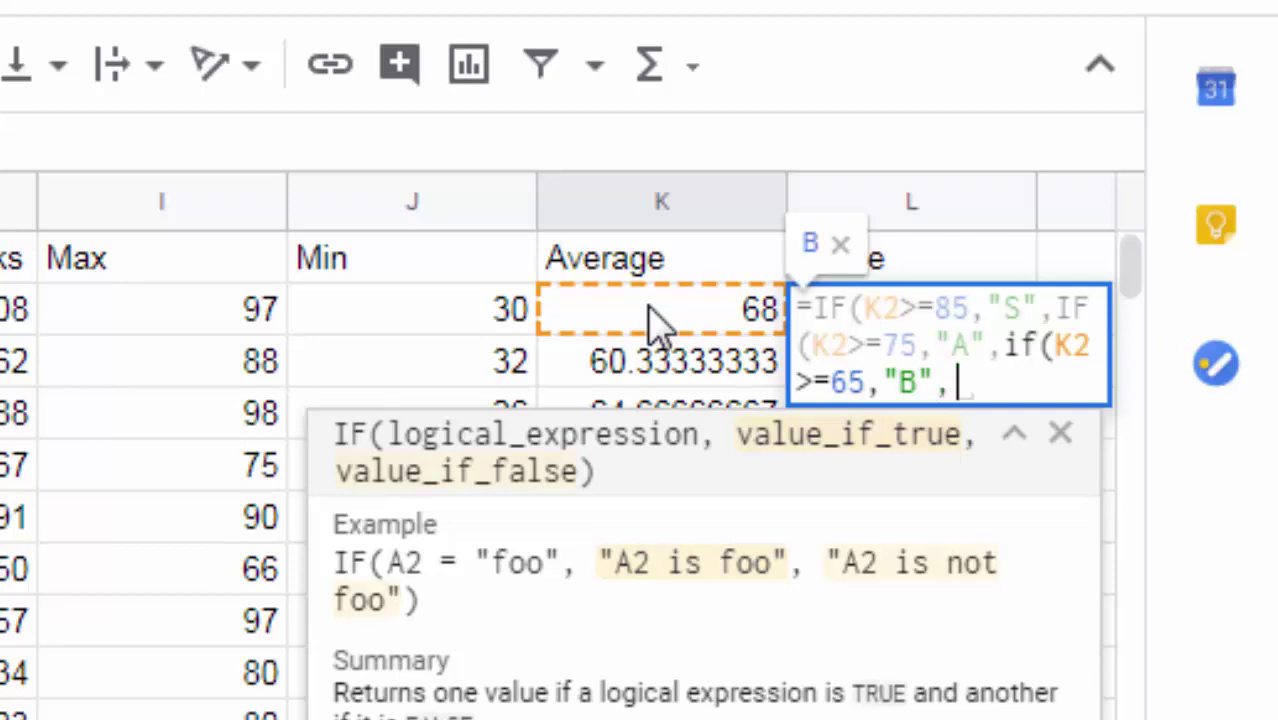
{"action": "type", "text": "if"}
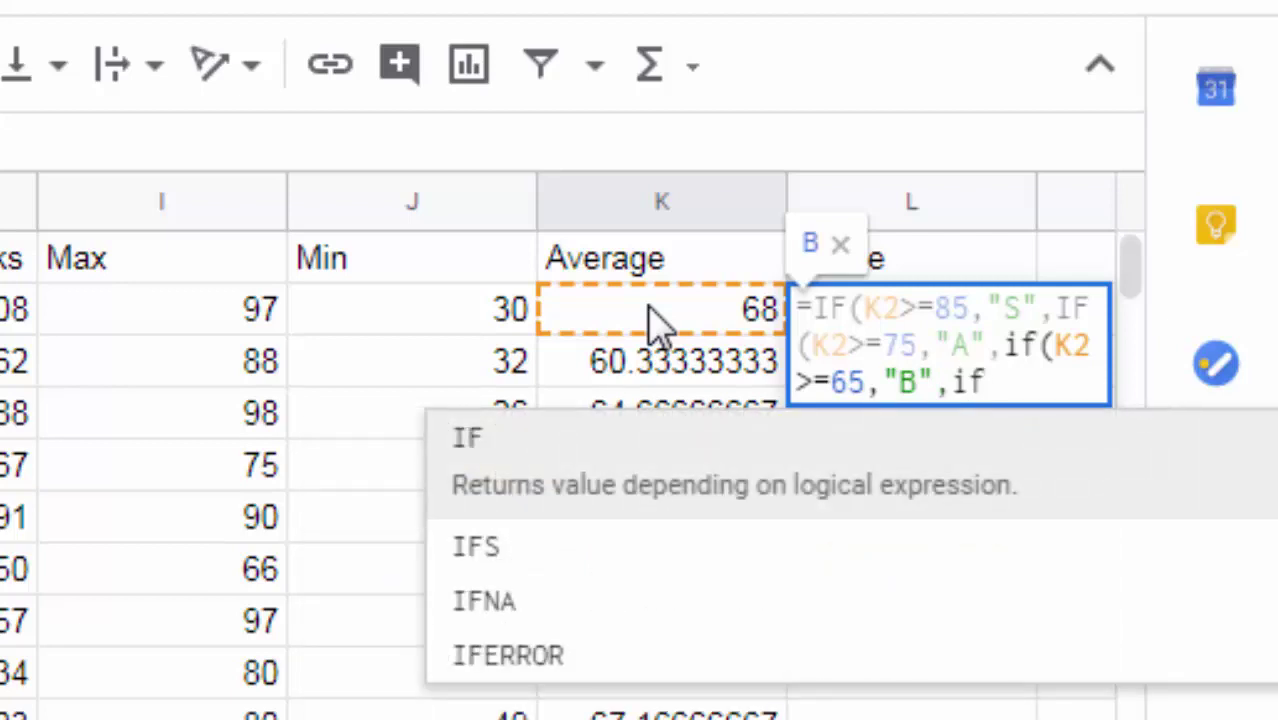
{"action": "type", "text": "("}
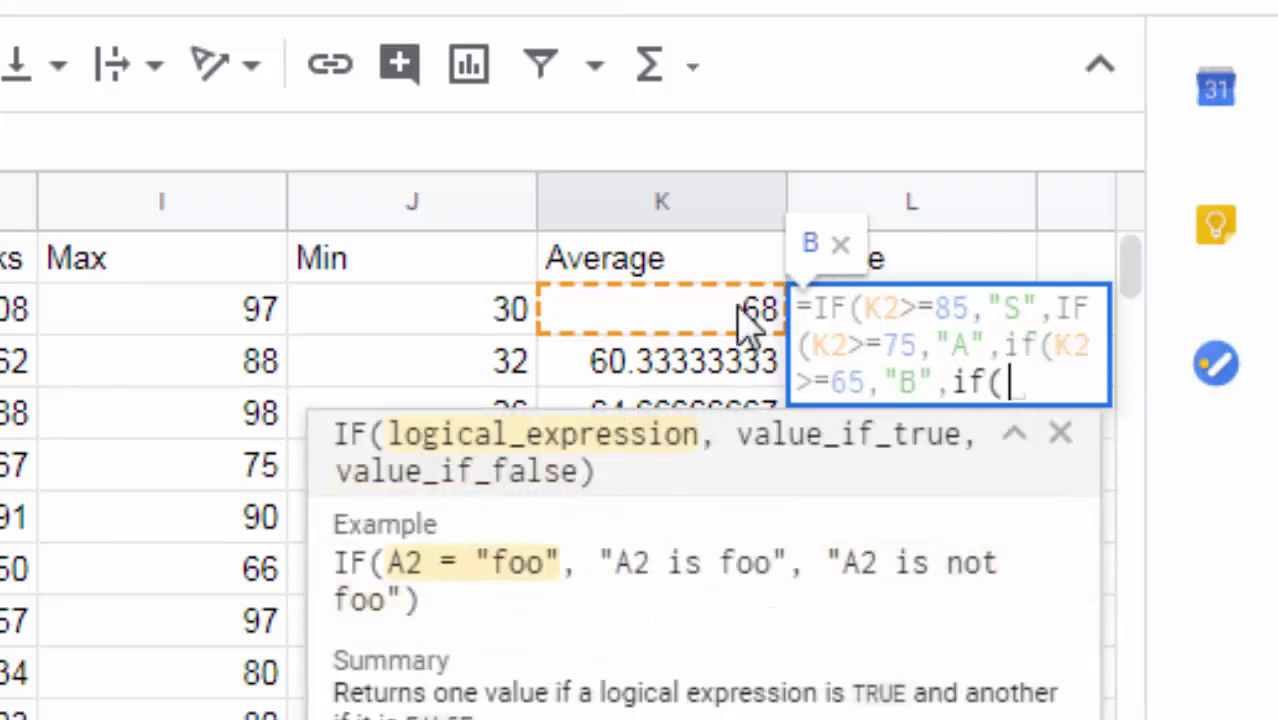
{"action": "left_click", "coordinate": [745, 318]}
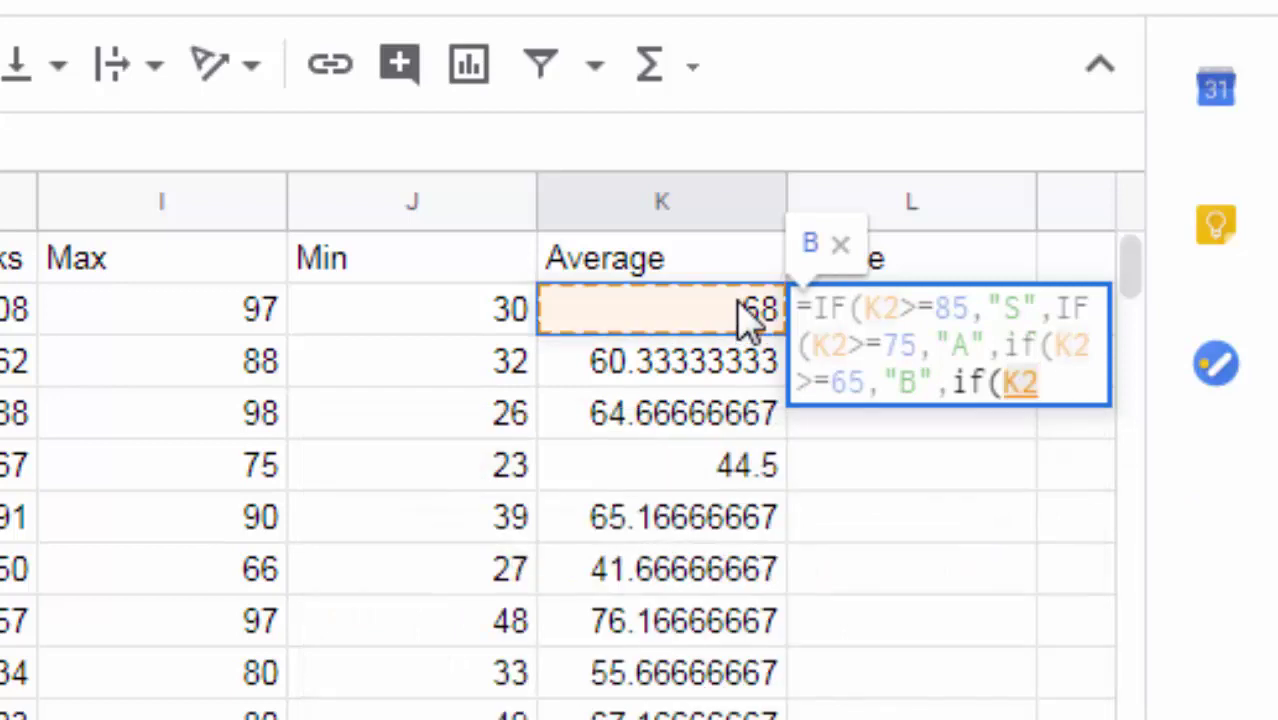
{"action": "type", "text": ">"}
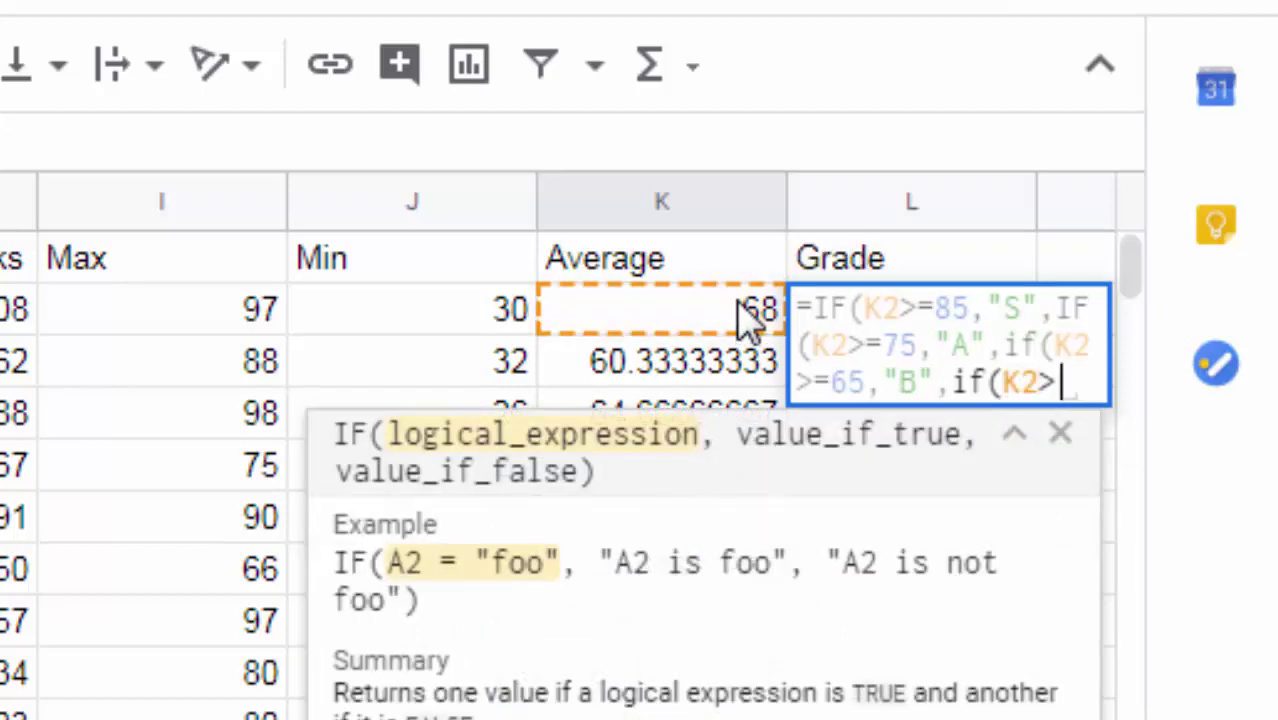
{"action": "type", "text": "=5"}
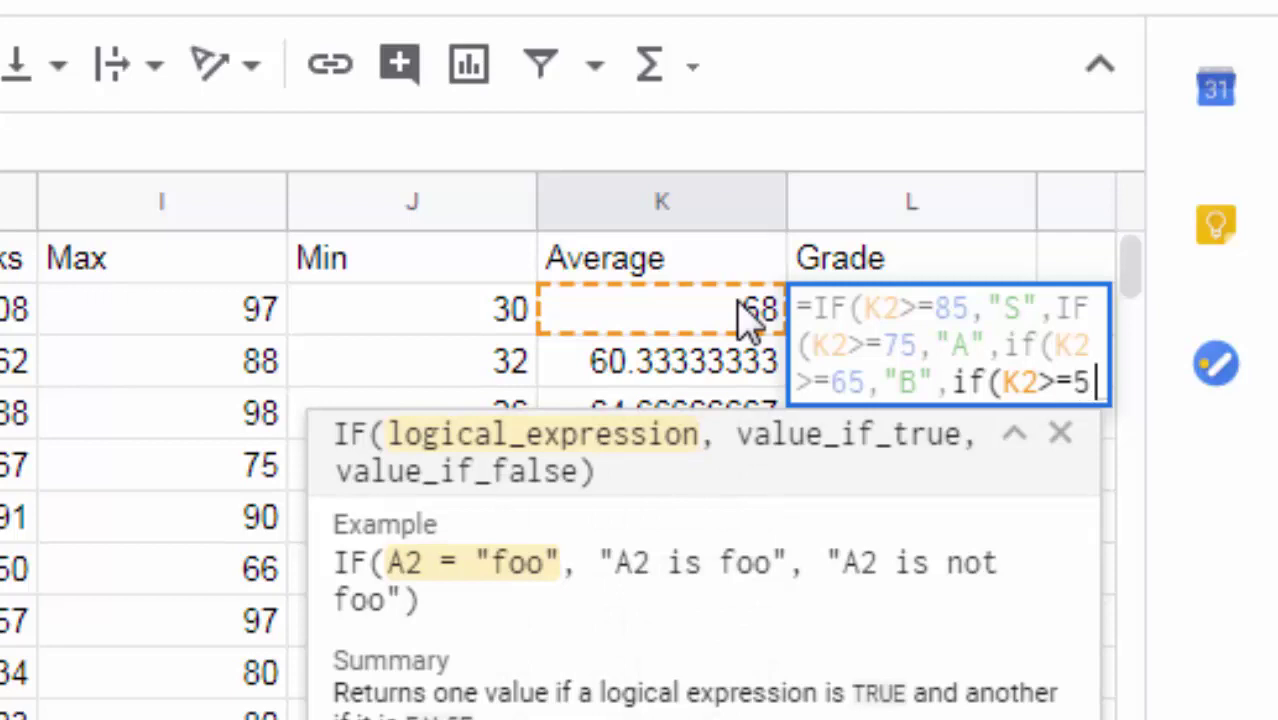
{"action": "type", "text": "5,\""}
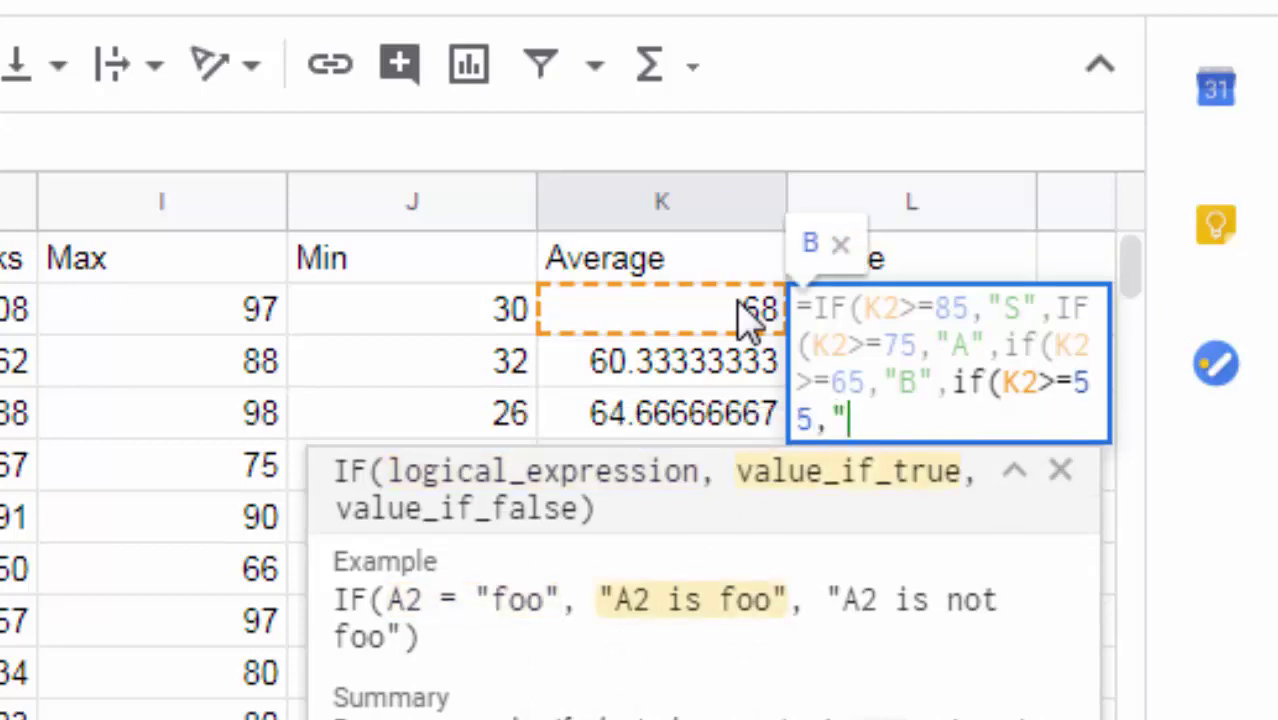
{"action": "type", "text": "C"}
{"action": "type", "text": "\",i"}
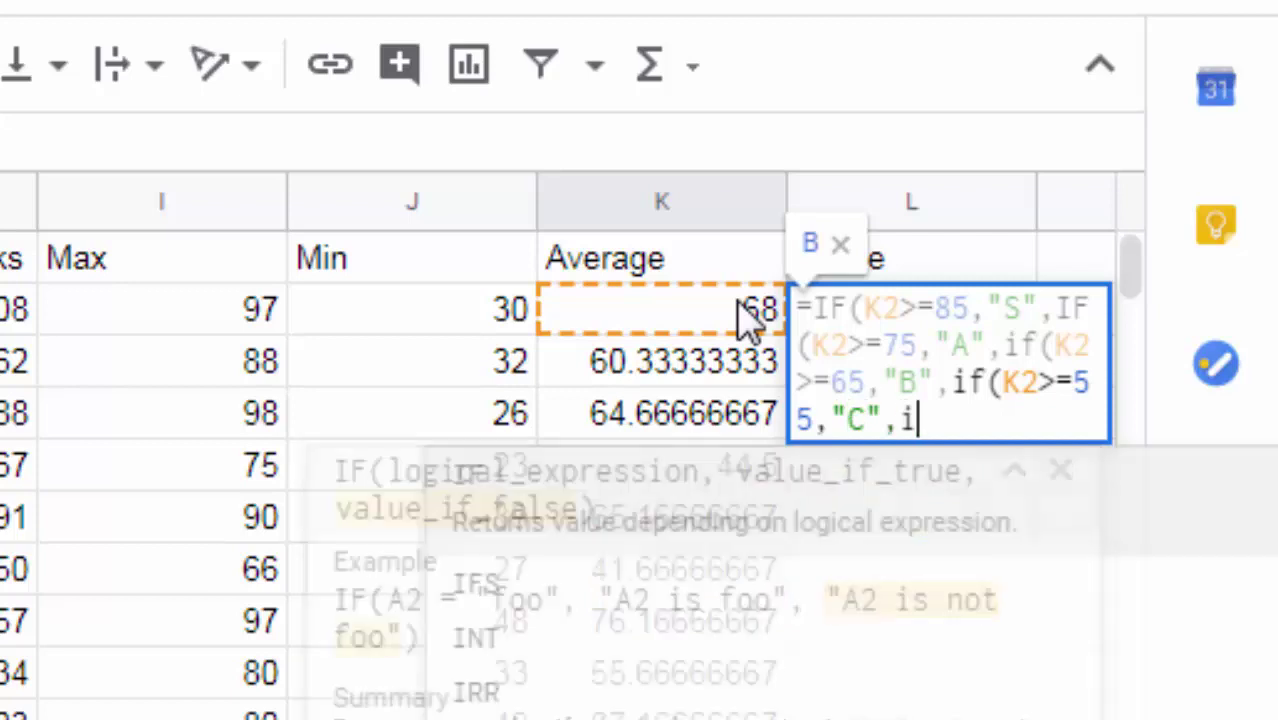
{"action": "type", "text": "f("}
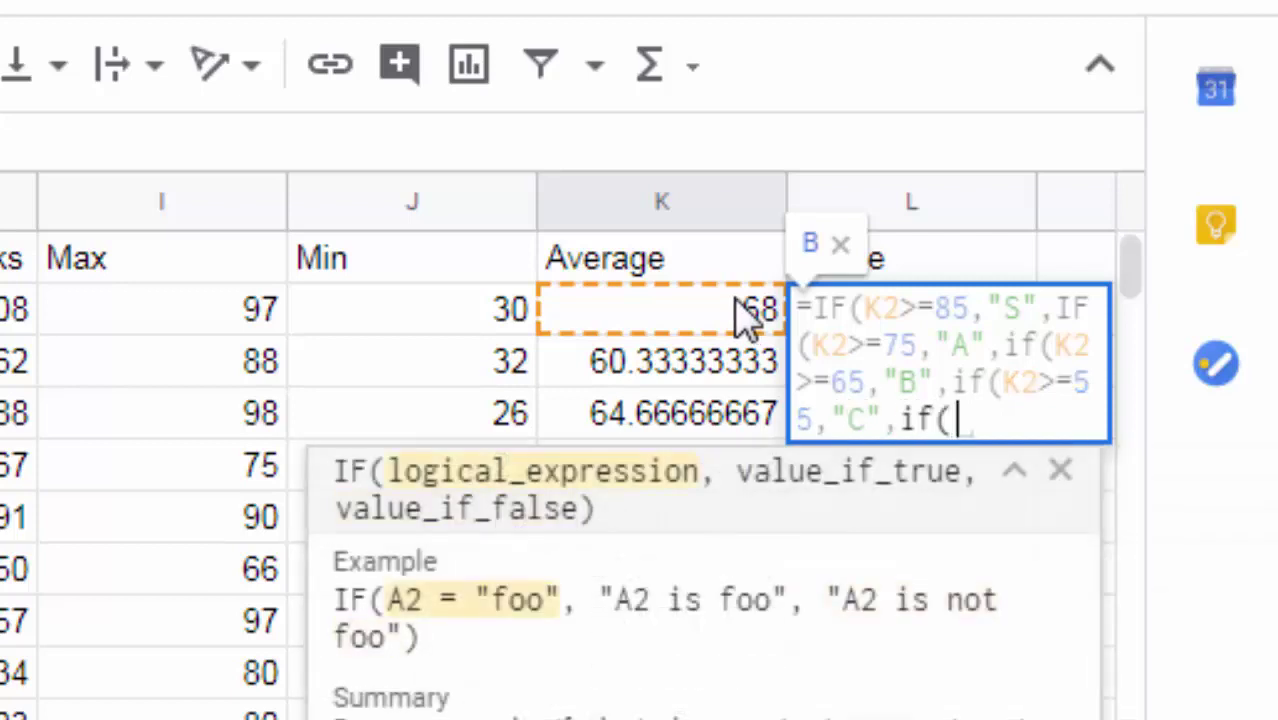
{"action": "left_click", "coordinate": [745, 318]}
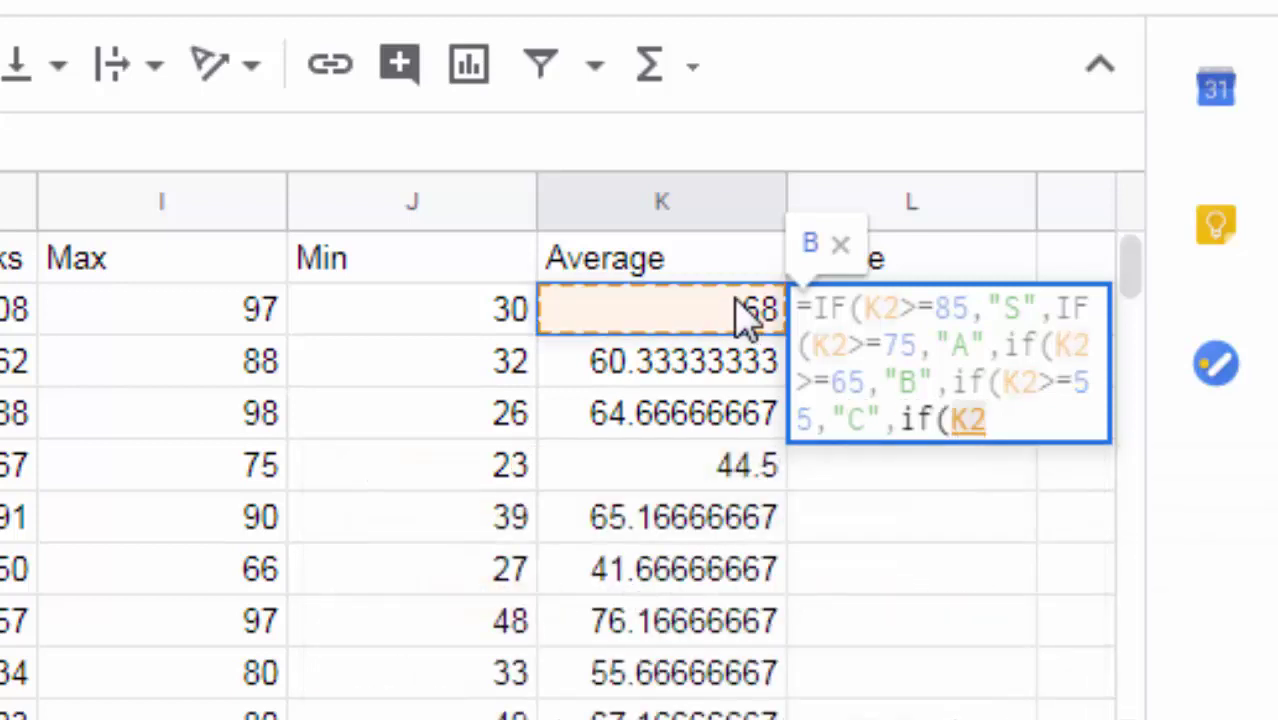
{"action": "type", "text": ">="}
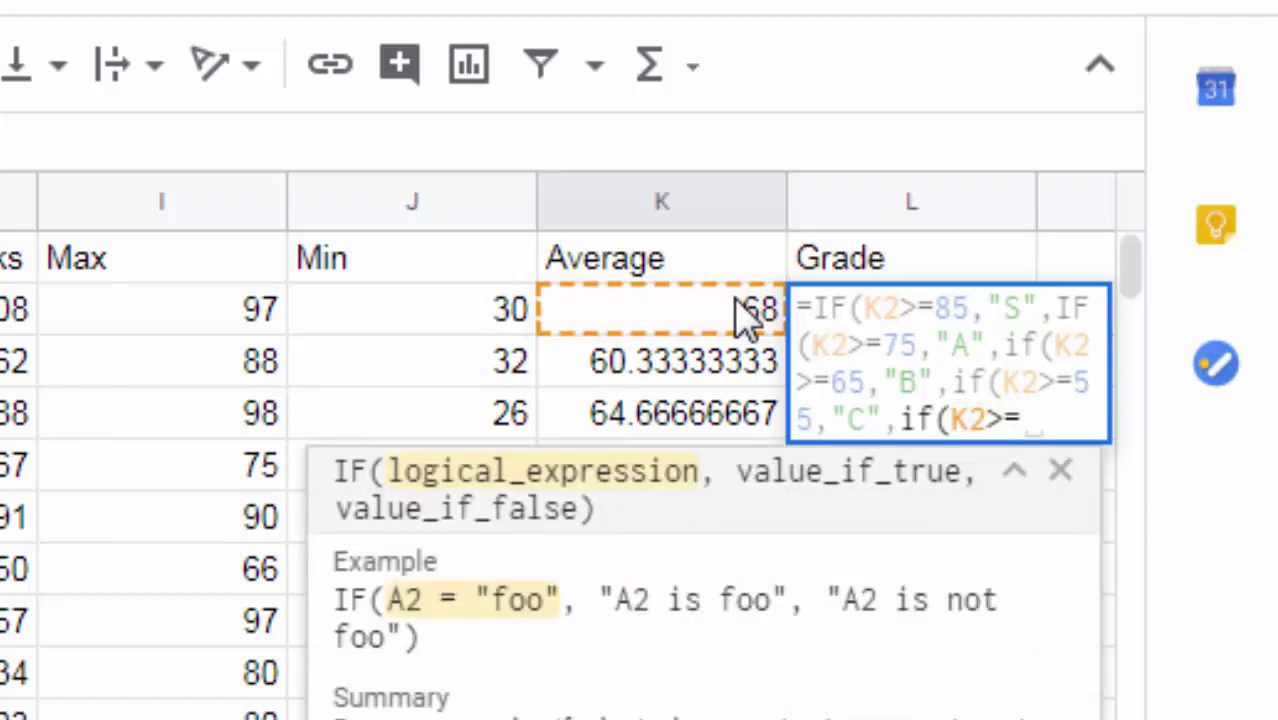
{"action": "type", "text": "5"}
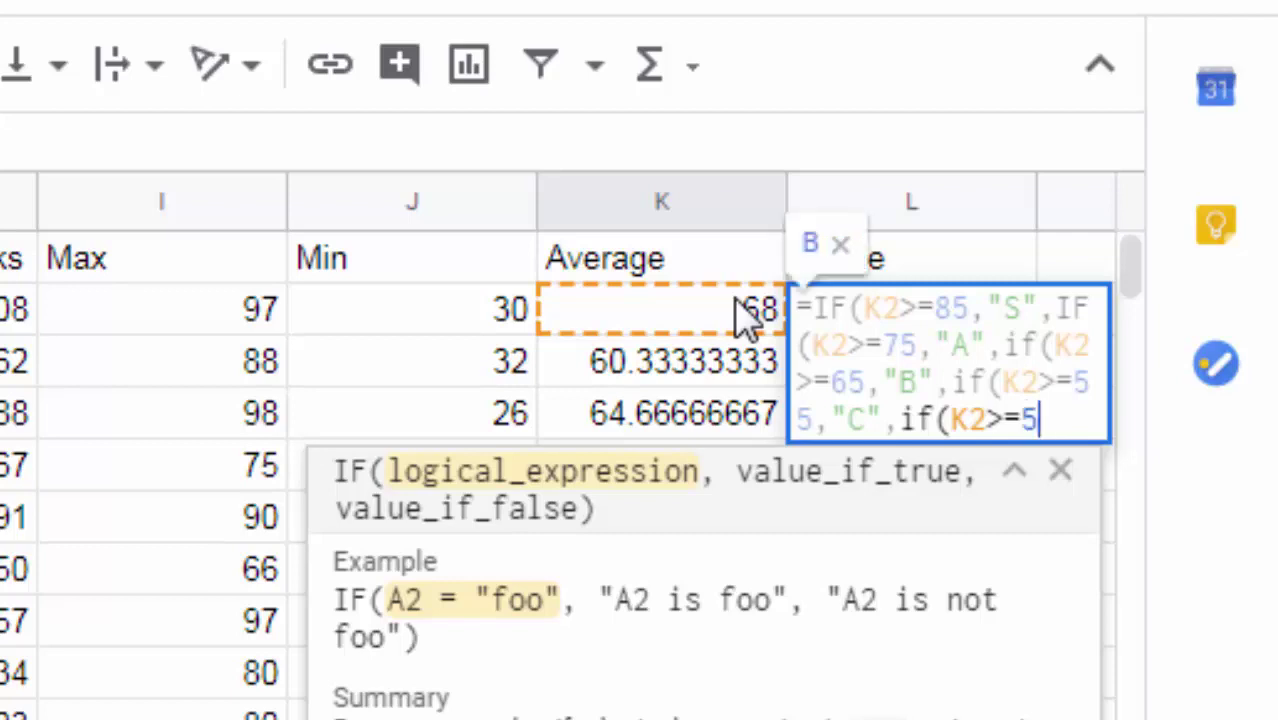
{"action": "type", "text": "0,\""}
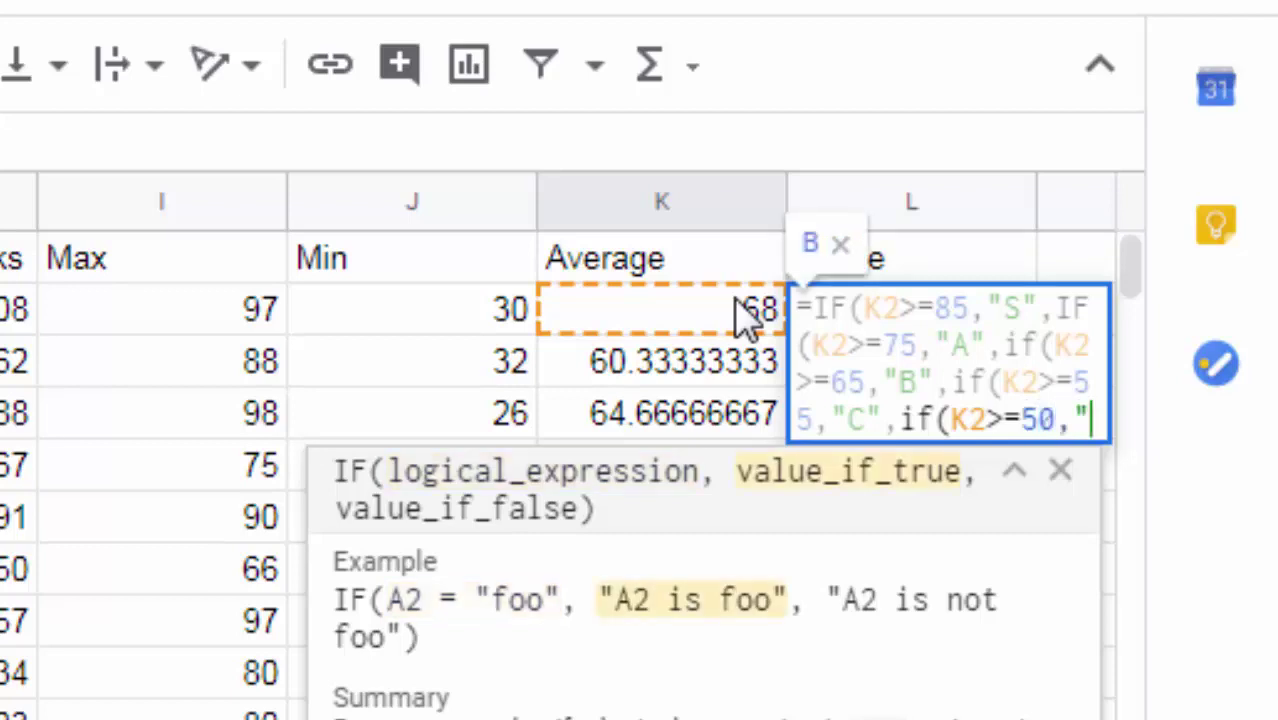
{"action": "type", "text": "d"}
{"action": "key", "text": "BackSpace"}
{"action": "type", "text": "D\""}
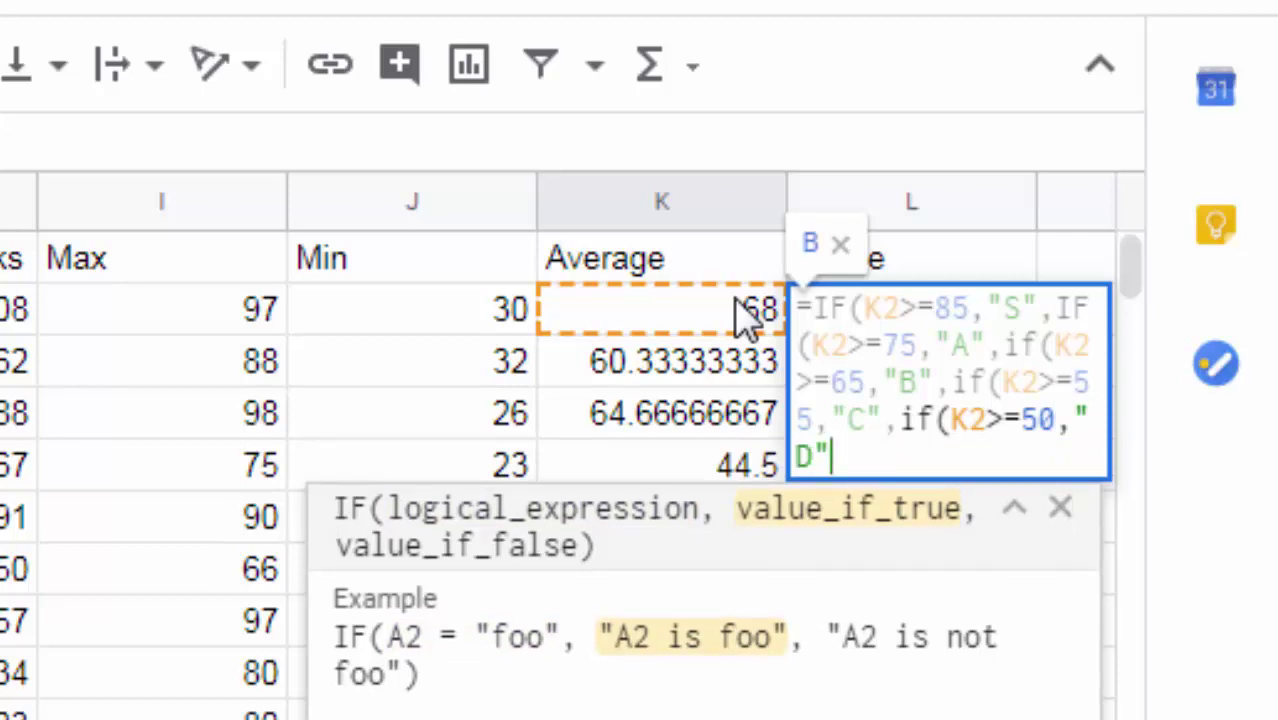
{"action": "type", "text": ",\""}
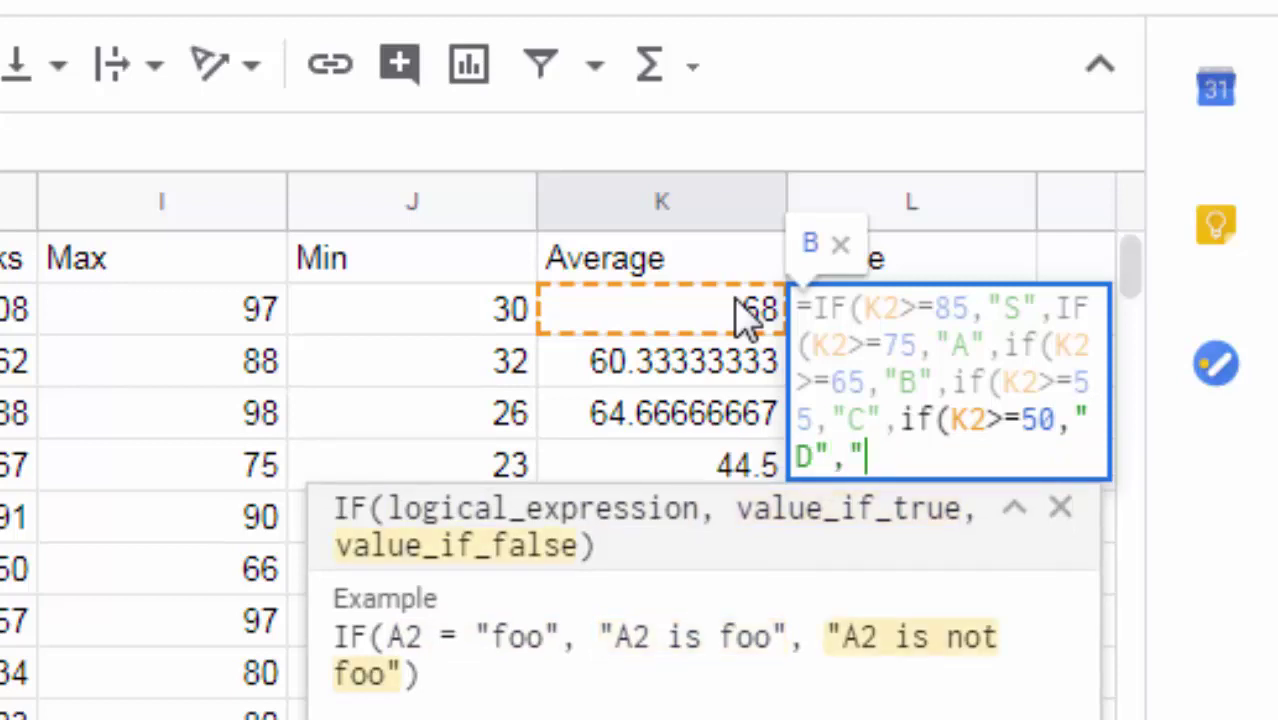
{"action": "type", "text": "Fai"}
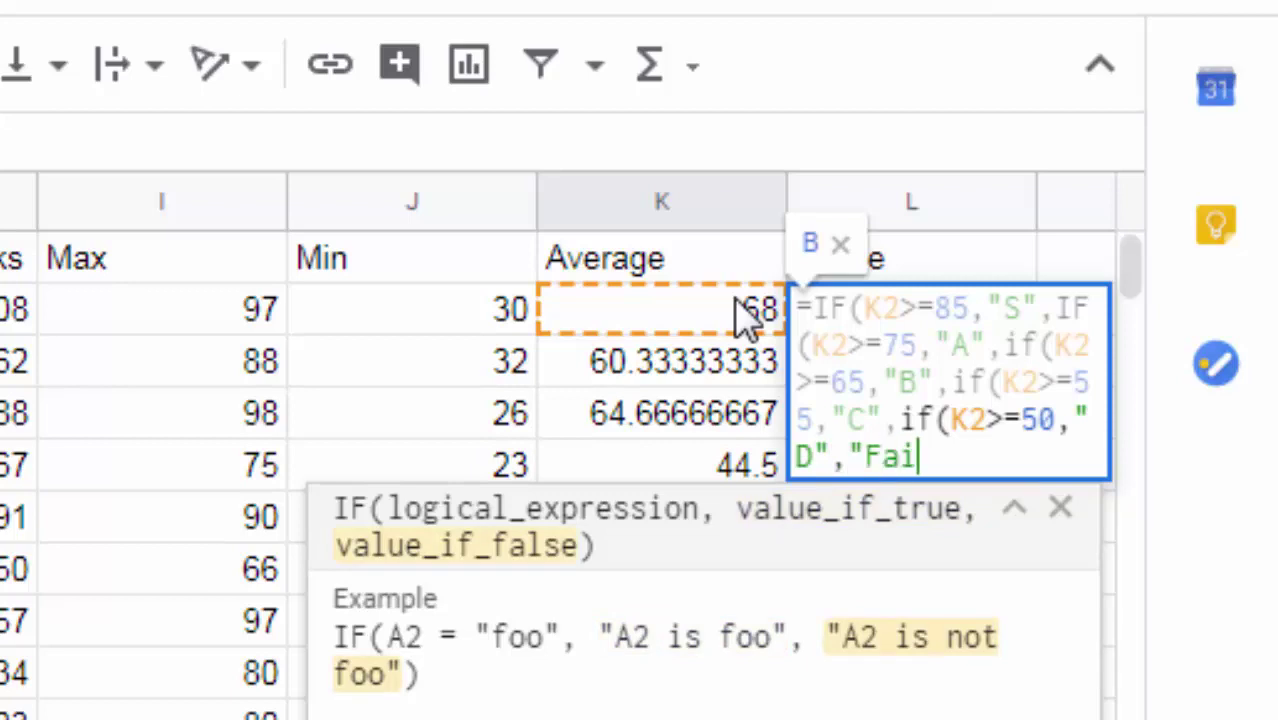
{"action": "type", "text": "led"}
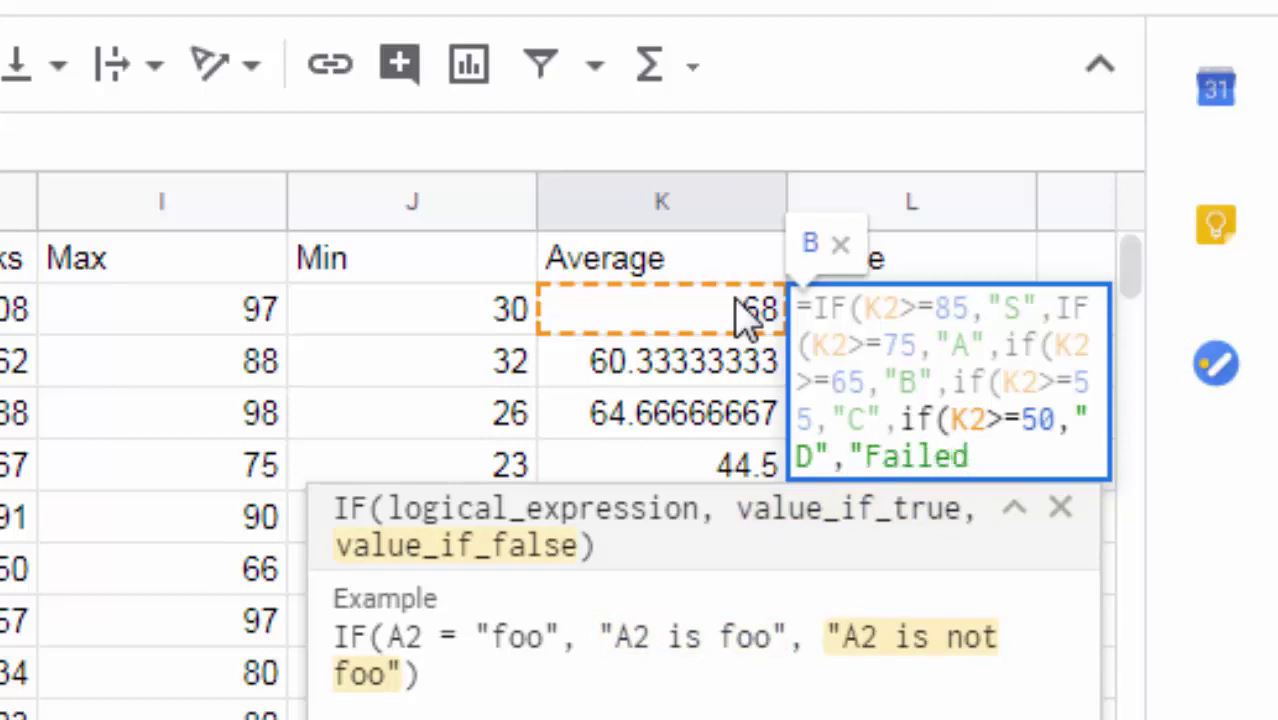
{"action": "type", "text": "\""}
{"action": "type", "text": ")"}
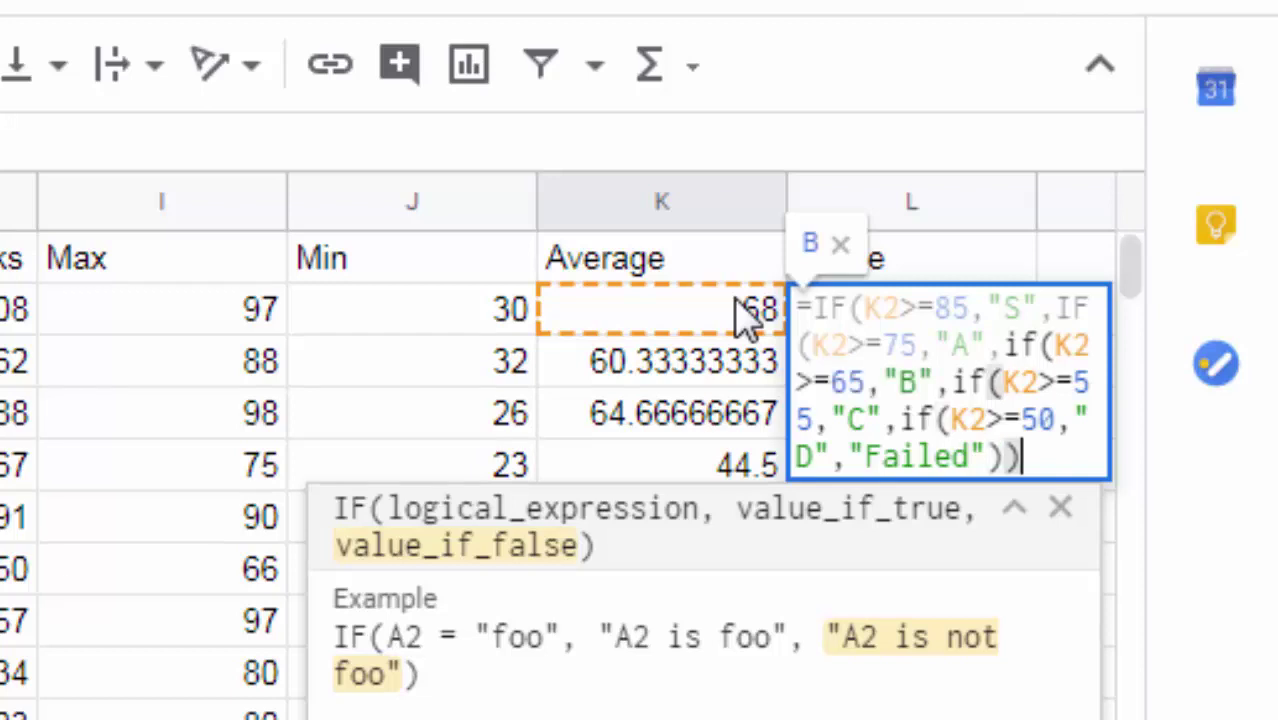
{"action": "type", "text": ")))"}
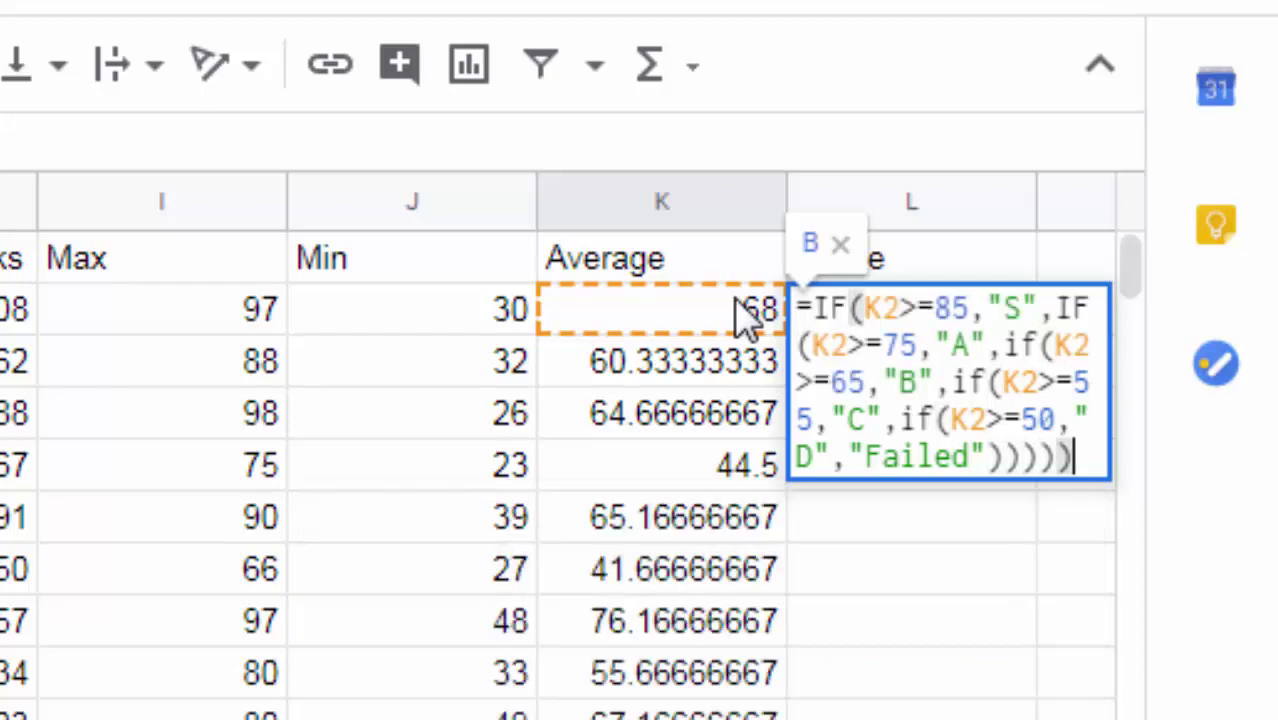
{"action": "key", "text": "Return"}
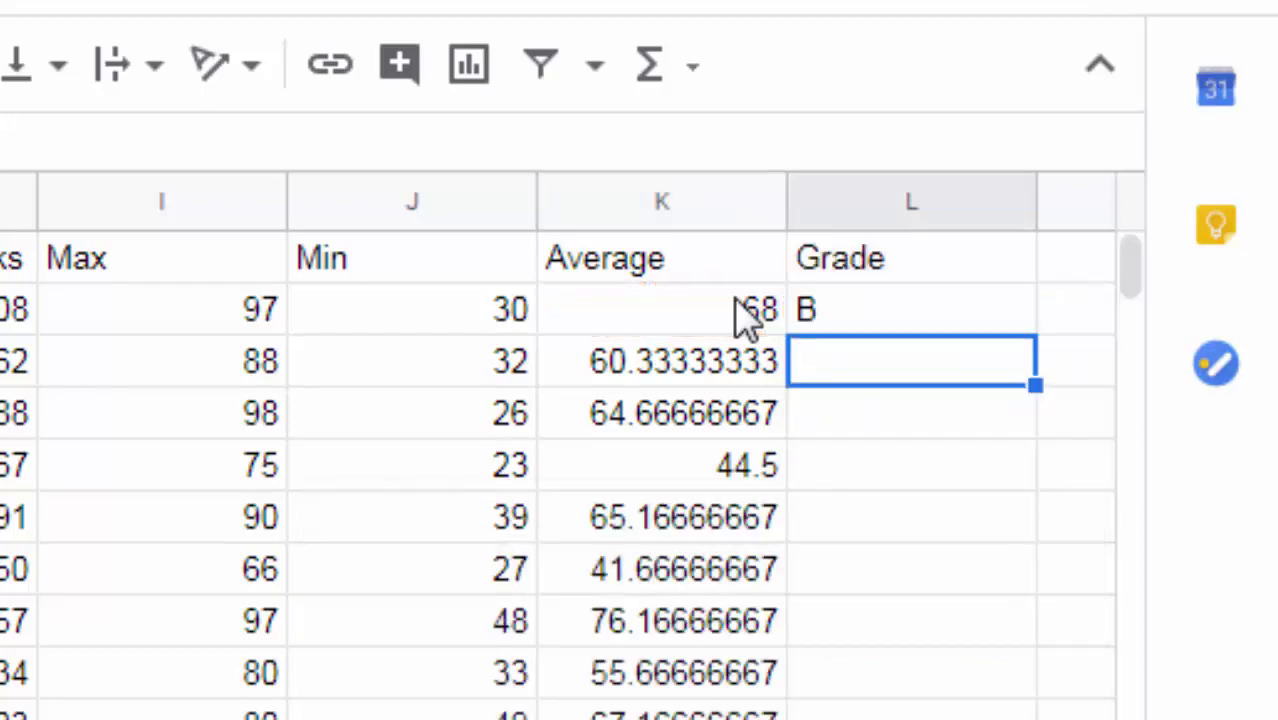
- Fill the L2 grade formula down for all ten students, then select the whole marks table
{"action": "left_click", "coordinate": [972, 316]}
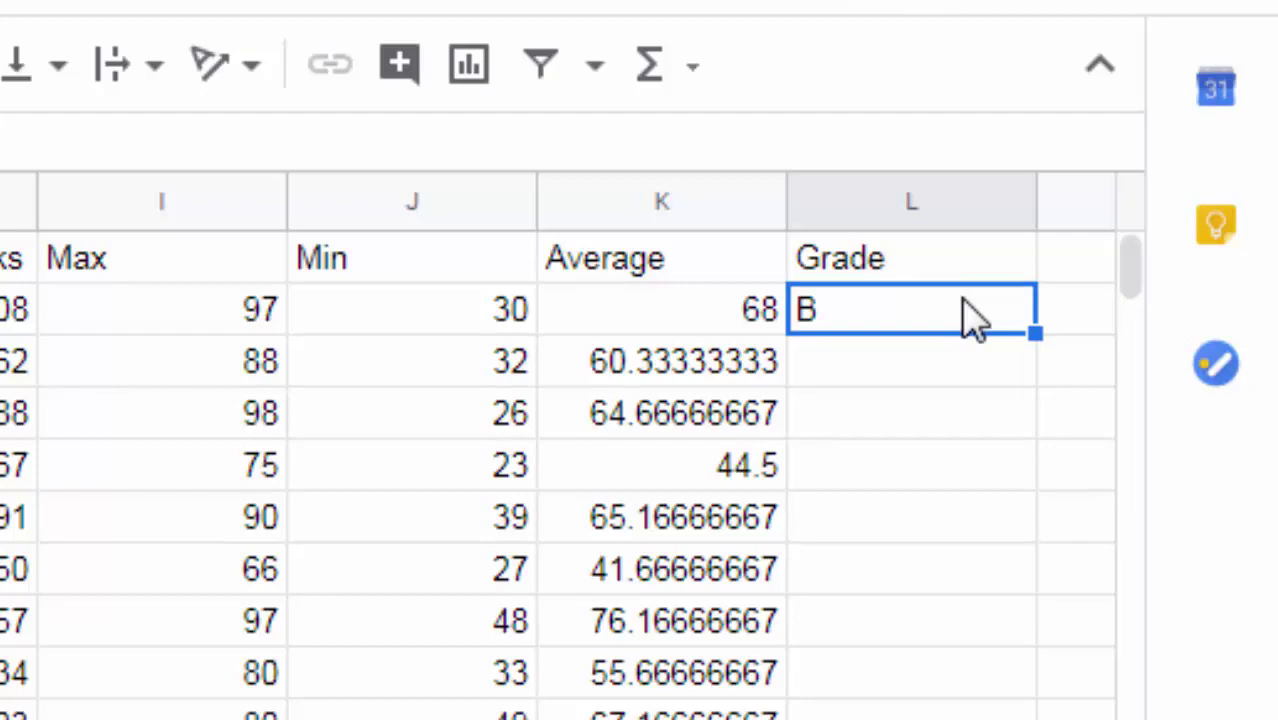
{"action": "double_click", "coordinate": [1033, 325]}
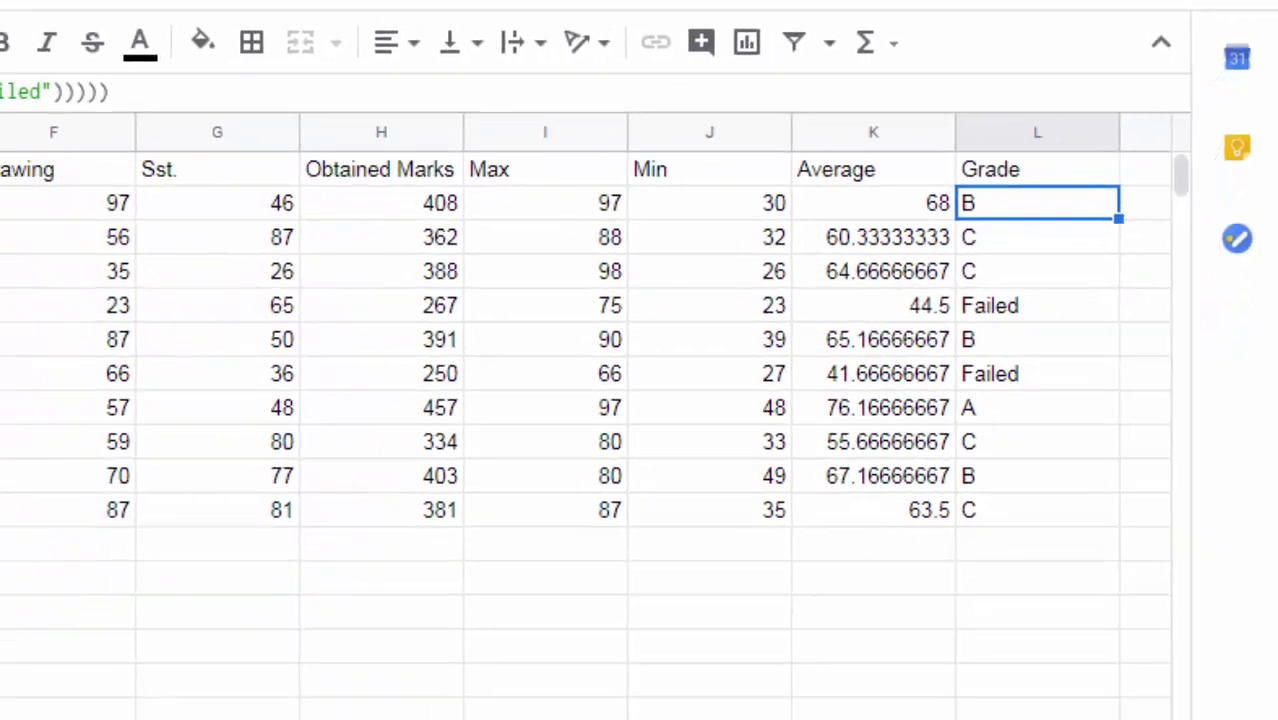
{"action": "mouse_move", "coordinate": [5, 203]}
{"action": "left_mouse_down"}
{"action": "mouse_move", "coordinate": [561, 493]}
{"action": "mouse_move", "coordinate": [1040, 510]}
{"action": "left_mouse_up"}
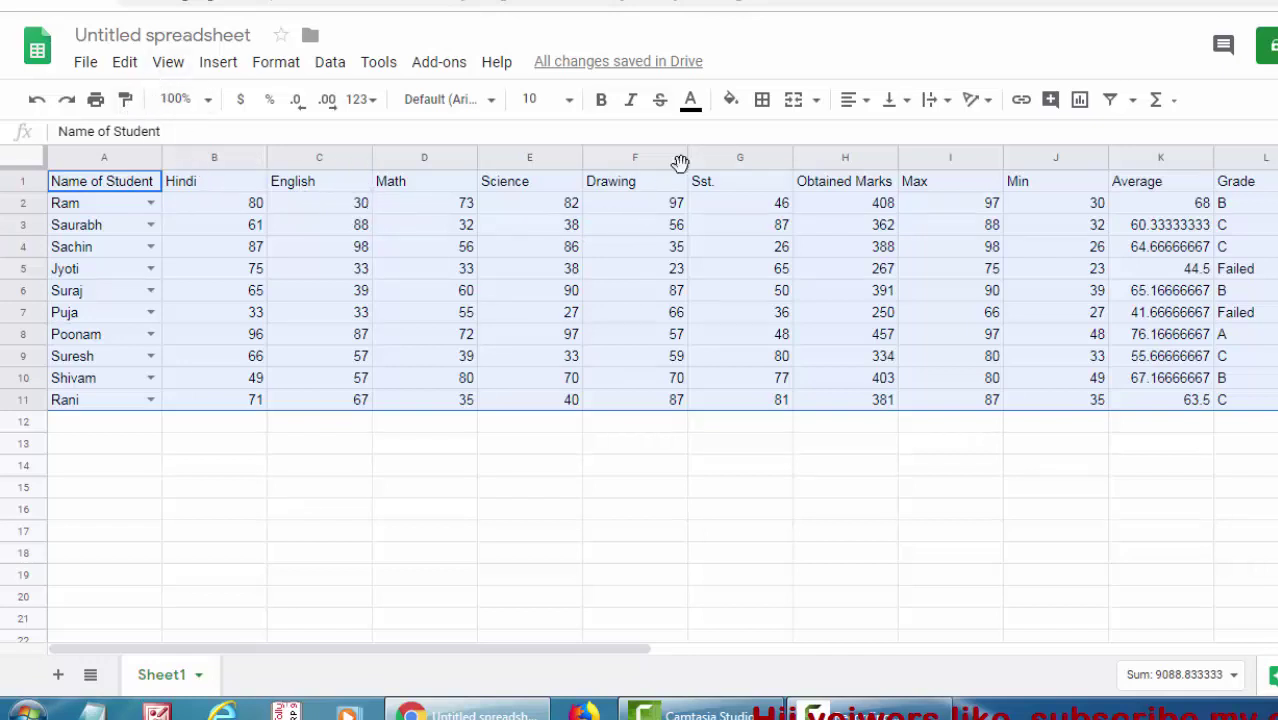
- Apply All borders to every cell of the selected marks table
{"action": "left_click", "coordinate": [762, 101]}
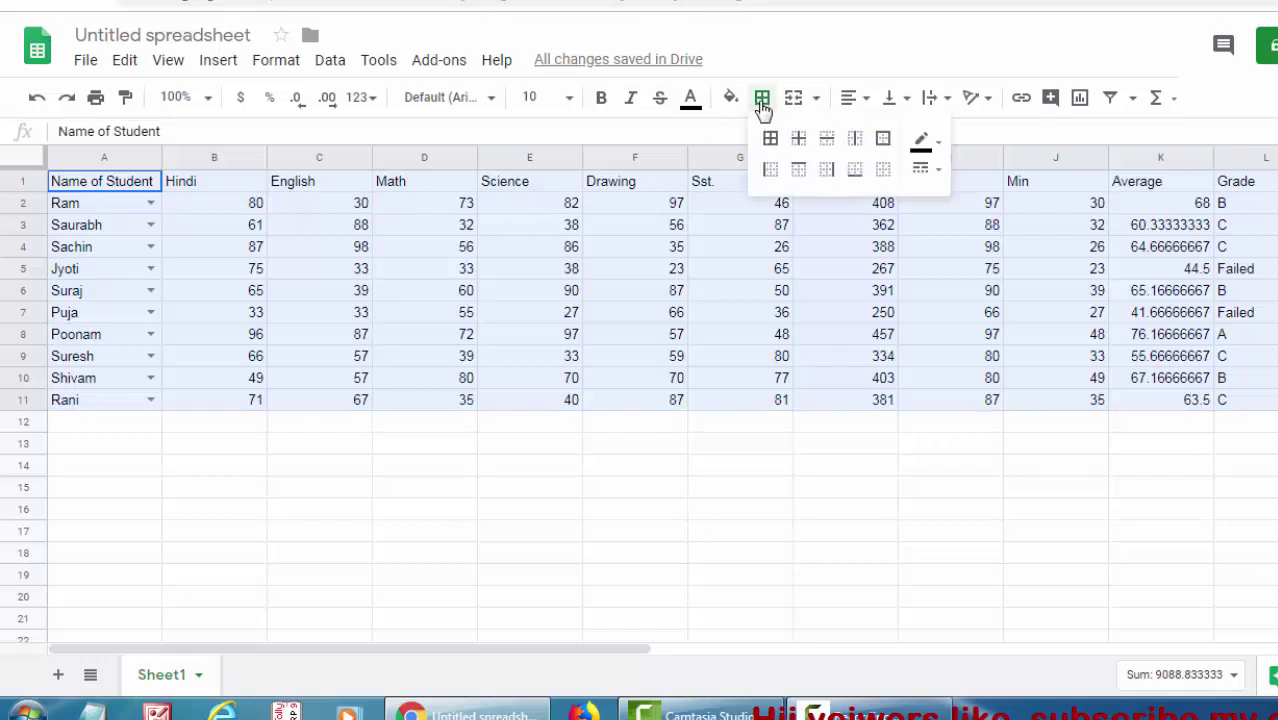
{"action": "left_click", "coordinate": [768, 140]}
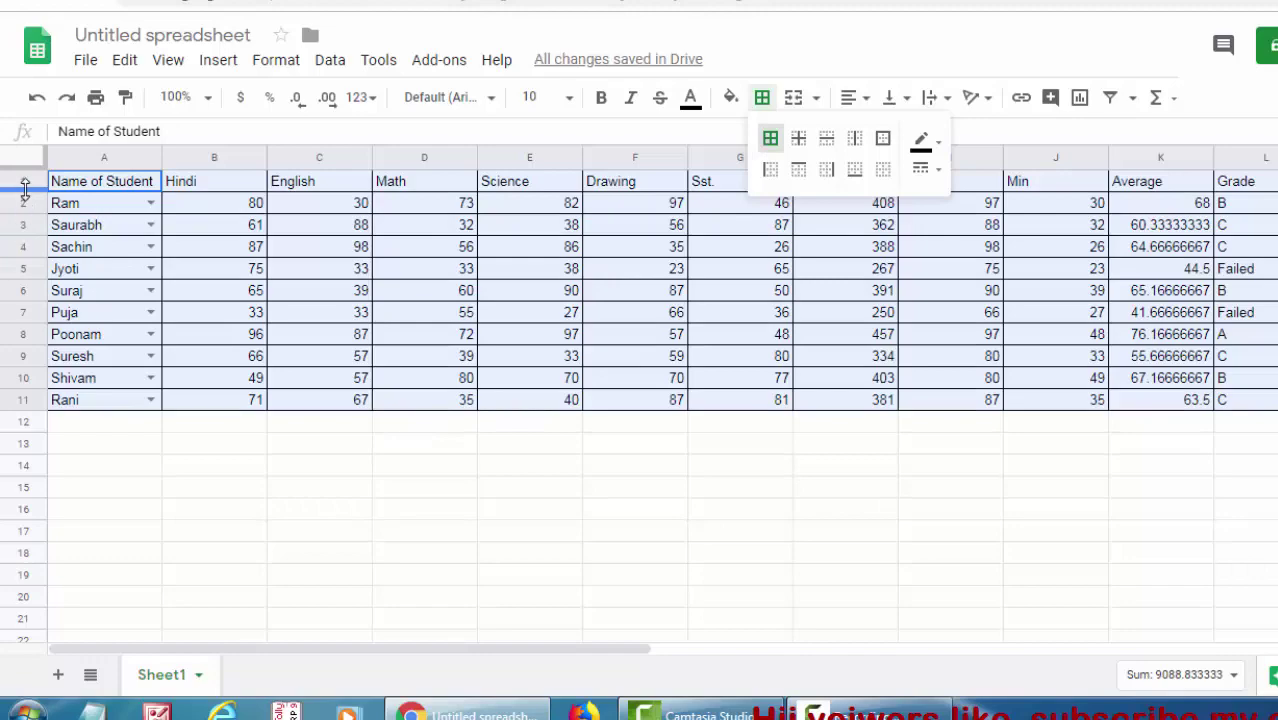
{"action": "left_click_drag", "start_coordinate": [35, 190], "coordinate": [38, 200]}
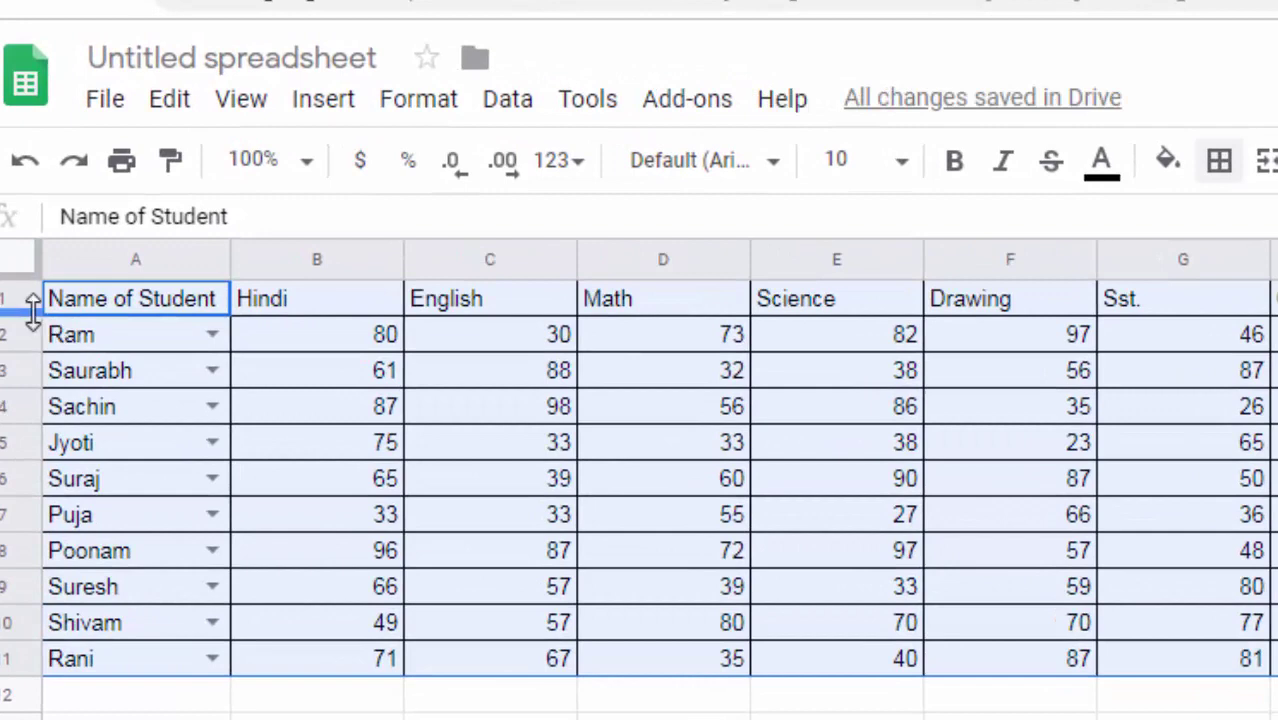
- Make header row 1 taller than the student rows
{"action": "left_click_drag", "start_coordinate": [33, 310], "coordinate": [34, 335]}
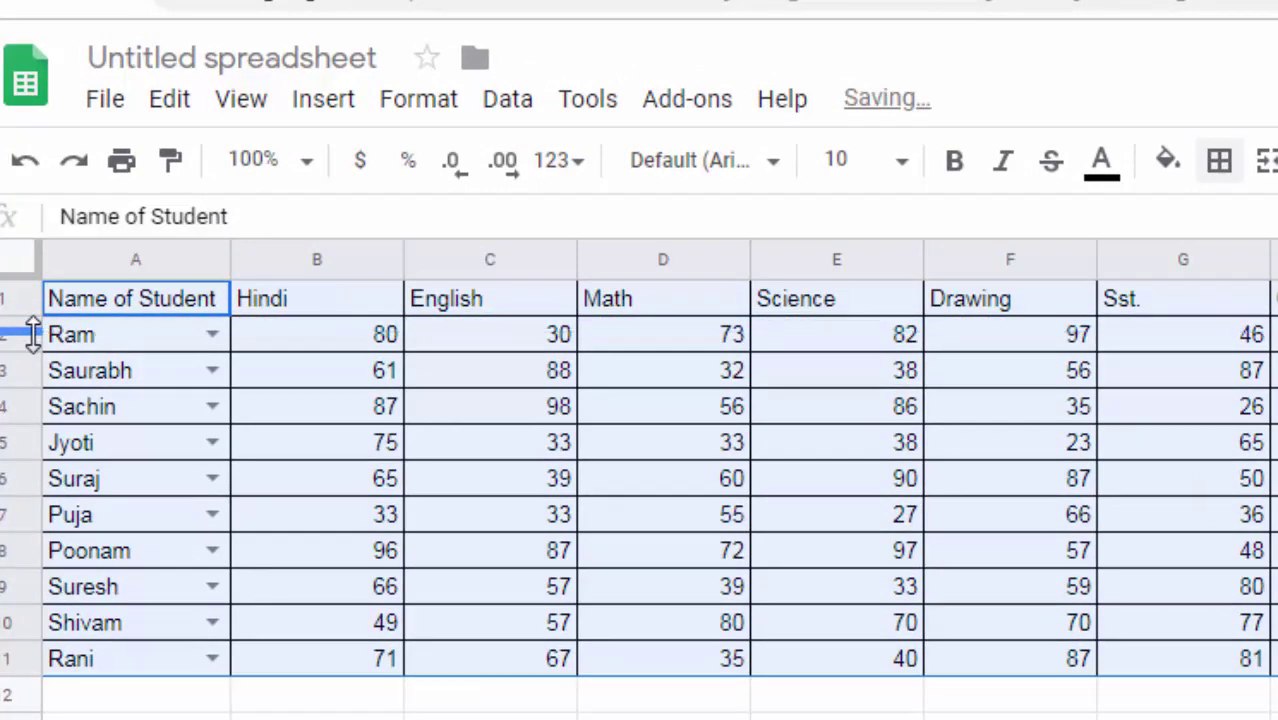
{"action": "left_click", "coordinate": [316, 700]}
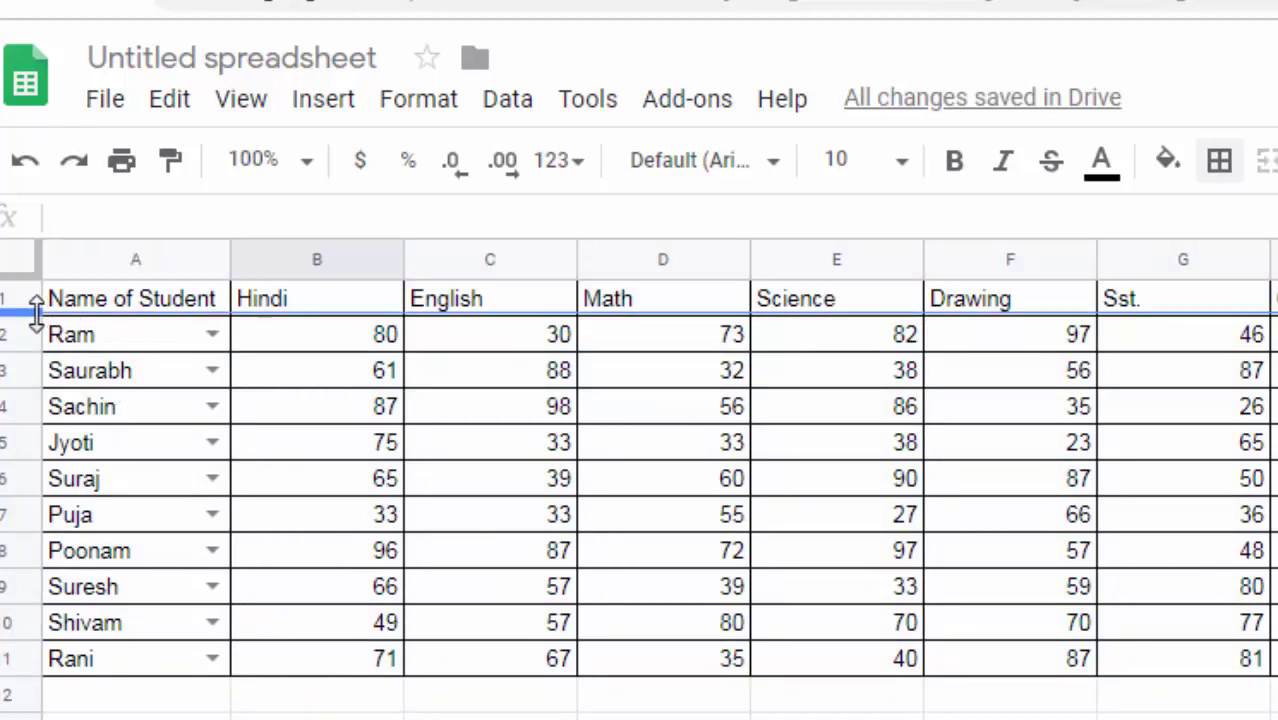
{"action": "left_click_drag", "start_coordinate": [36, 316], "coordinate": [36, 340]}
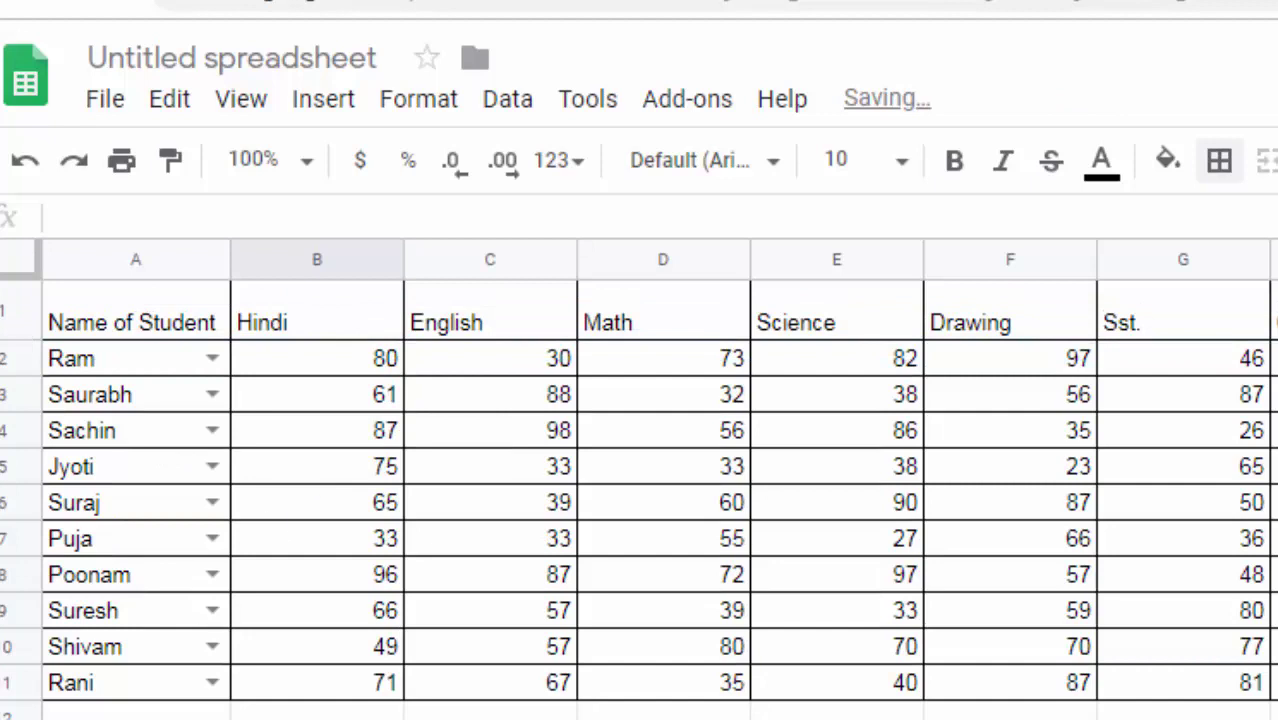
- Make the header row bold at size 12 and auto-fit column A to 'Name of Student'
{"action": "mouse_move", "coordinate": [85, 330]}
{"action": "left_mouse_down"}
{"action": "mouse_move", "coordinate": [91, 312]}
{"action": "mouse_move", "coordinate": [337, 314]}
{"action": "mouse_move", "coordinate": [927, 271]}
{"action": "mouse_move", "coordinate": [1264, 304]}
{"action": "left_mouse_up"}
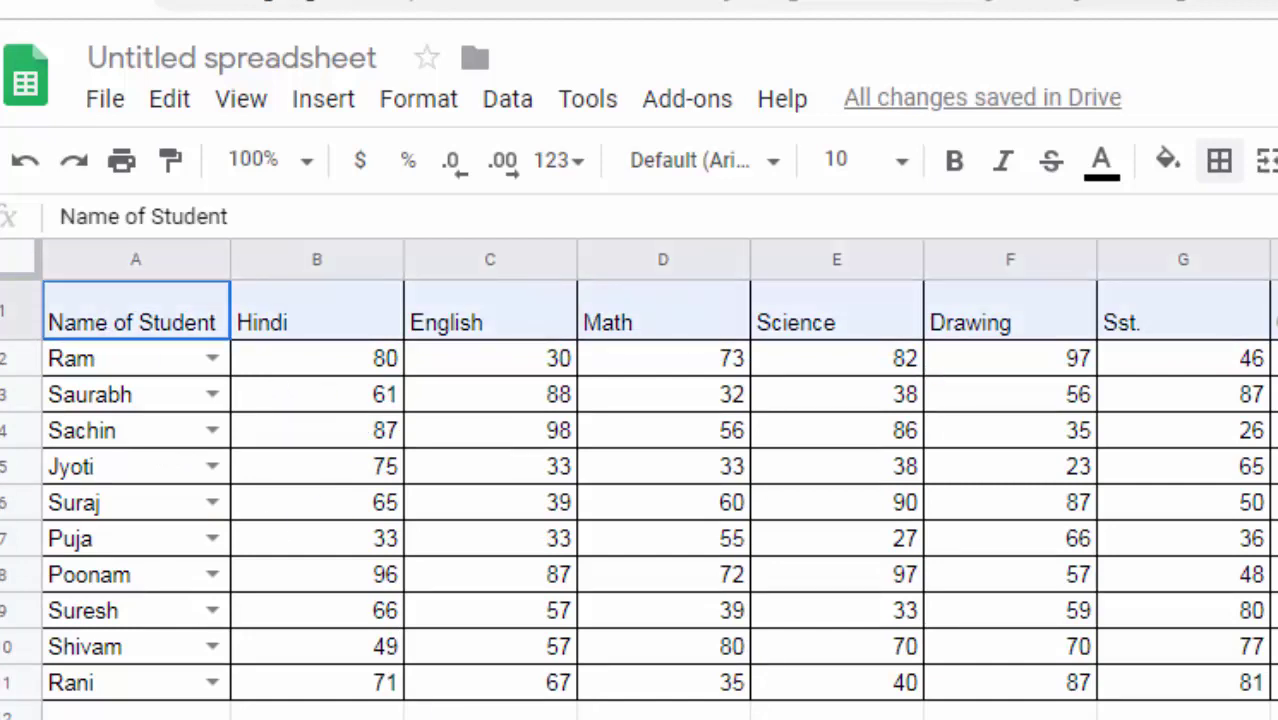
{"action": "left_click", "coordinate": [955, 163]}
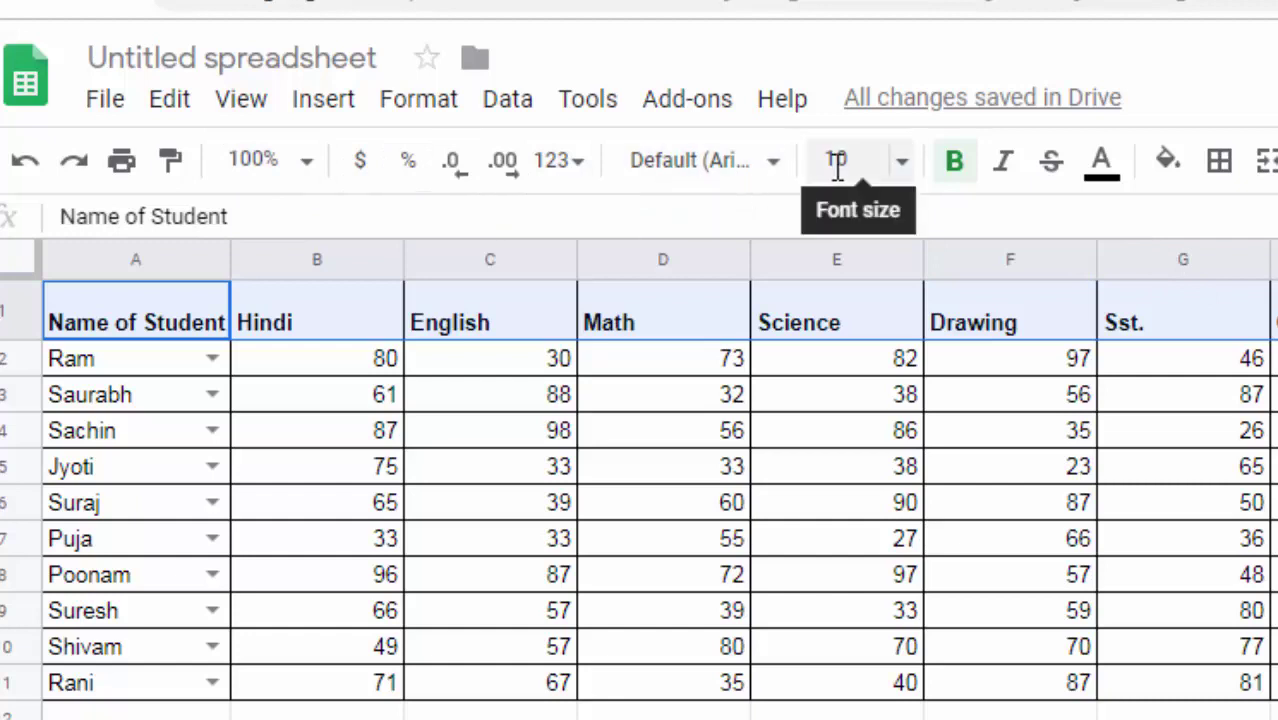
{"action": "left_click", "coordinate": [899, 172]}
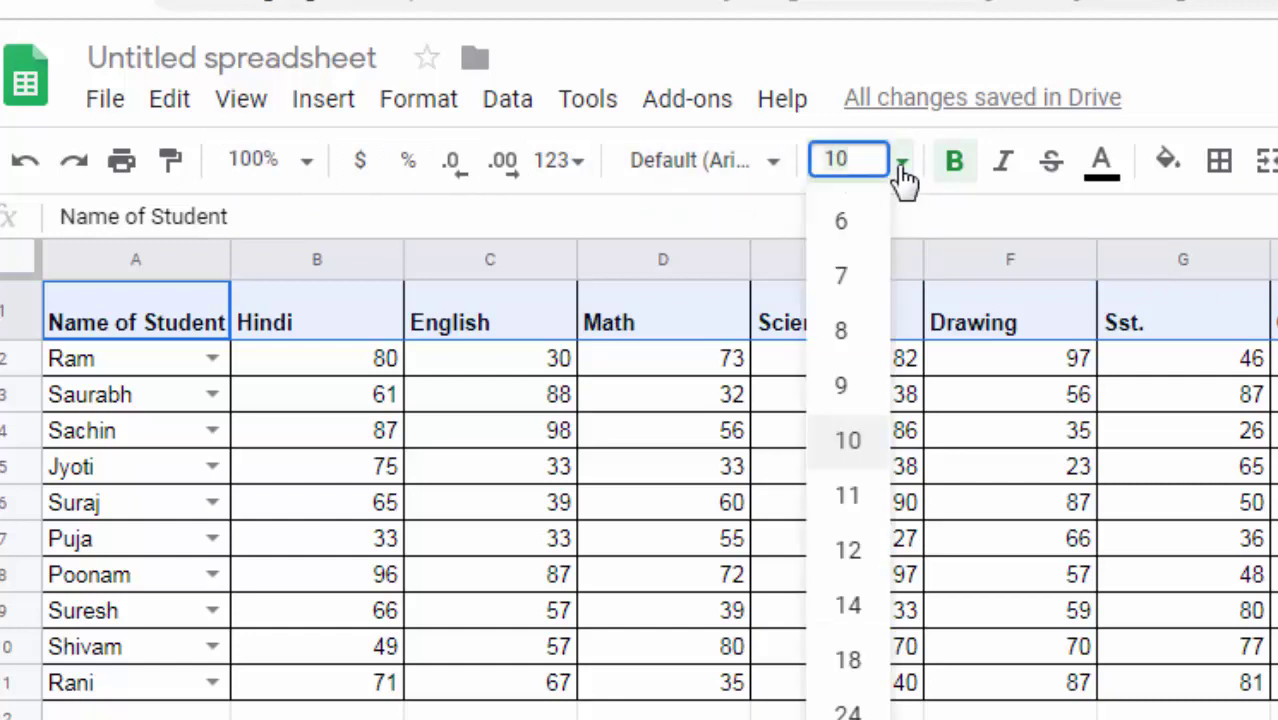
{"action": "left_click", "coordinate": [855, 562]}
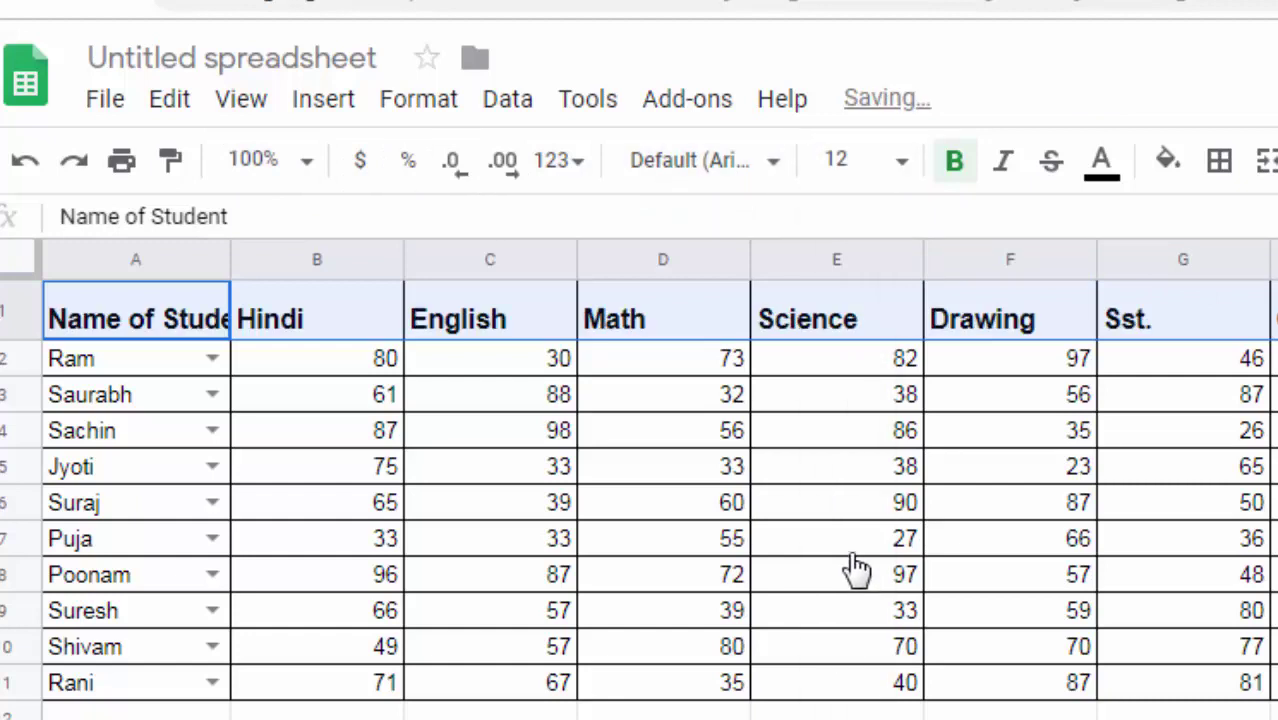
{"action": "double_click", "coordinate": [229, 266]}
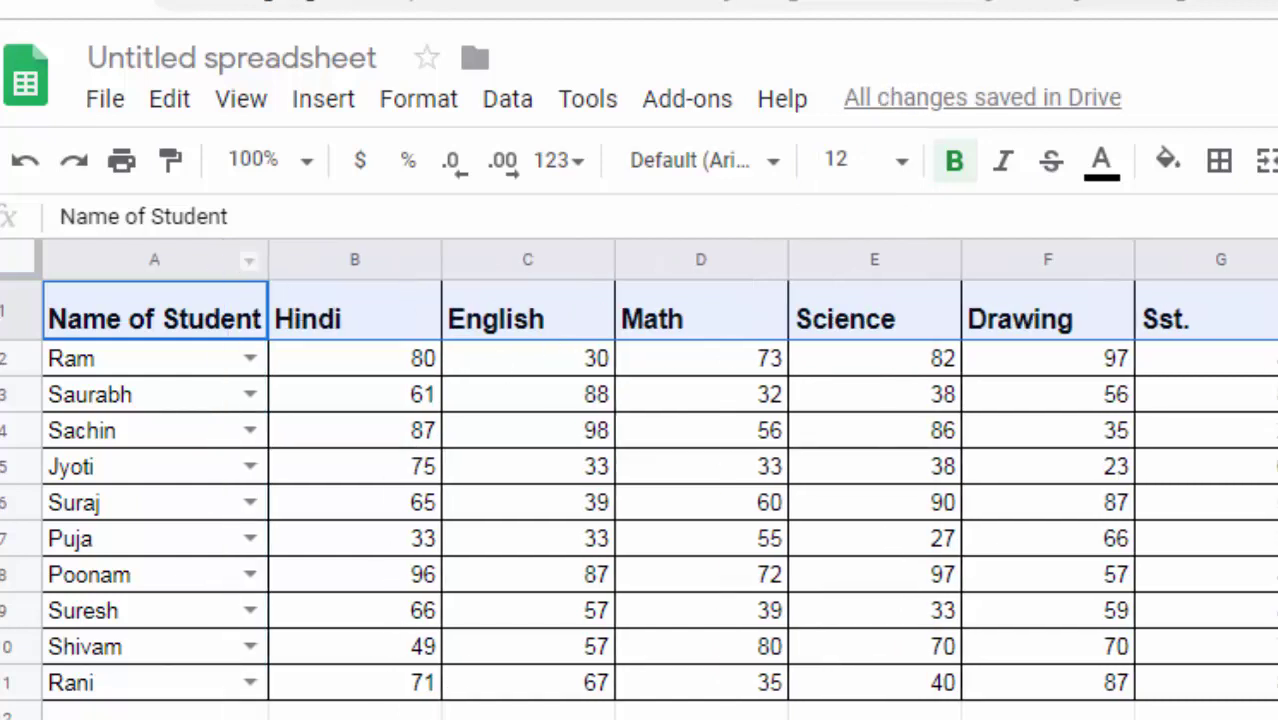
{"action": "left_click", "coordinate": [700, 712]}
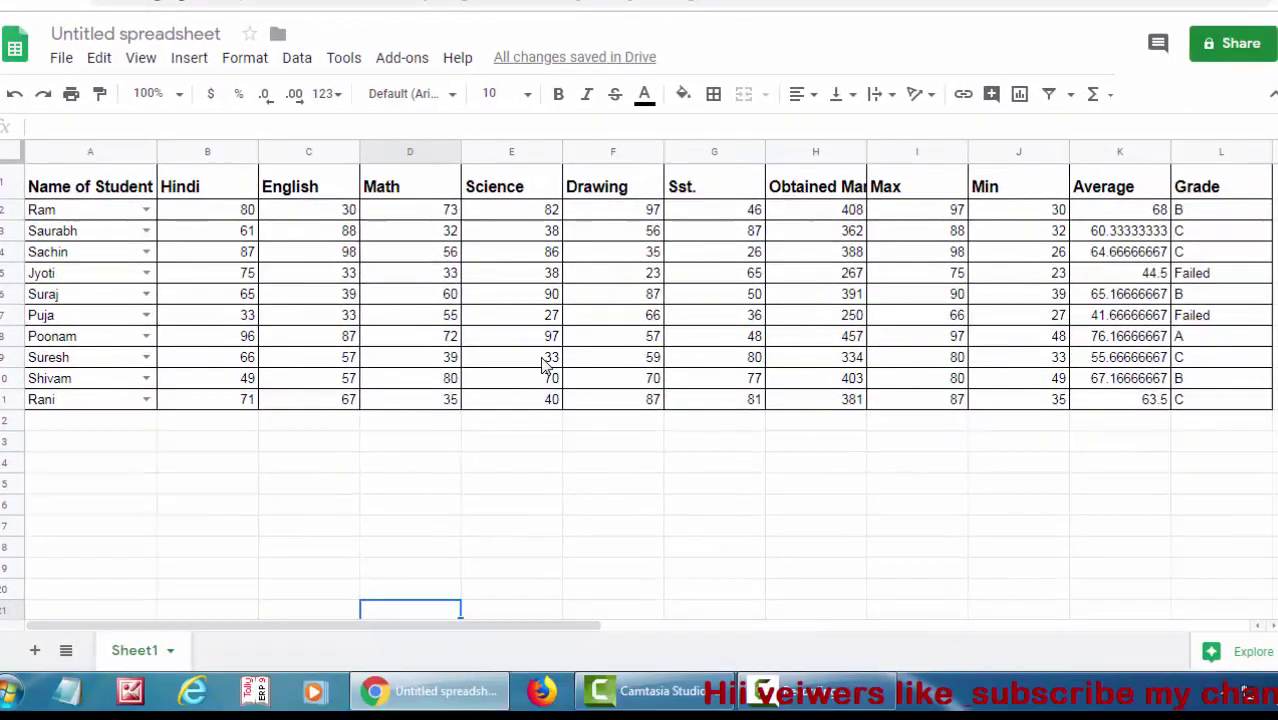
- Centre all entries in A1:L11 and widen column H to show 'Obtained Marks'
{"action": "left_click_drag", "start_coordinate": [80, 193], "coordinate": [1225, 427]}
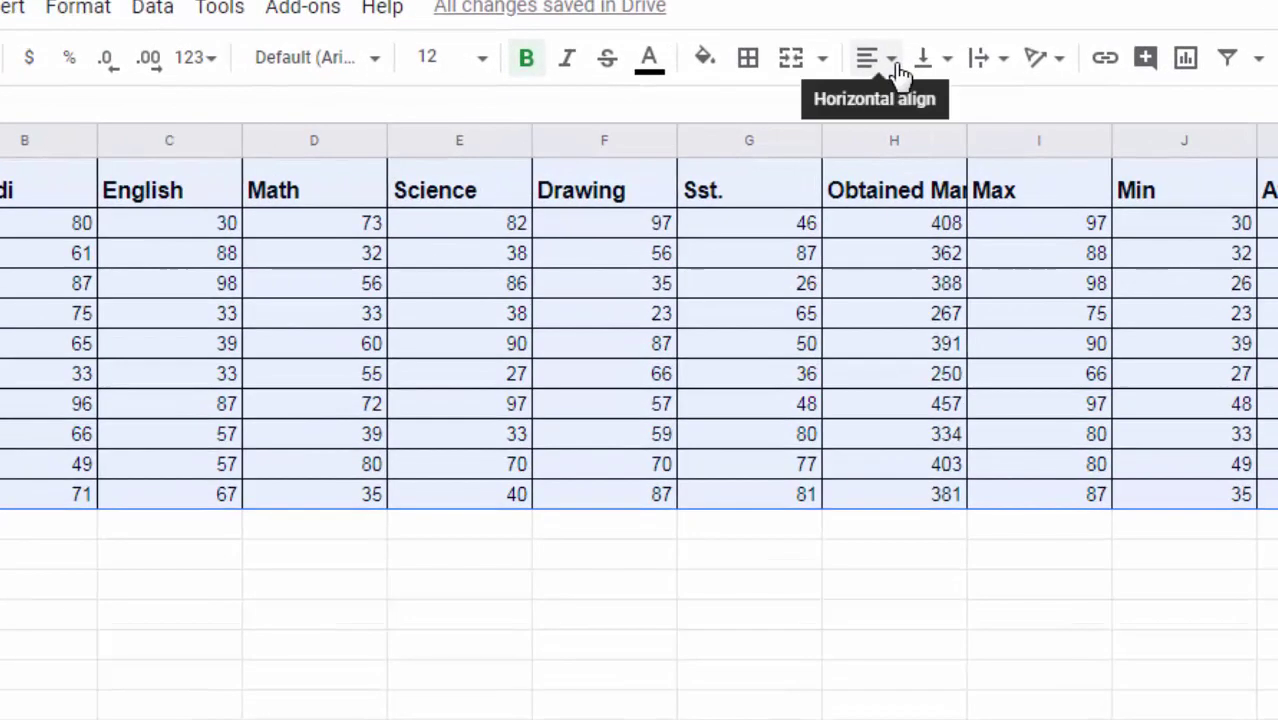
{"action": "left_click", "coordinate": [901, 74]}
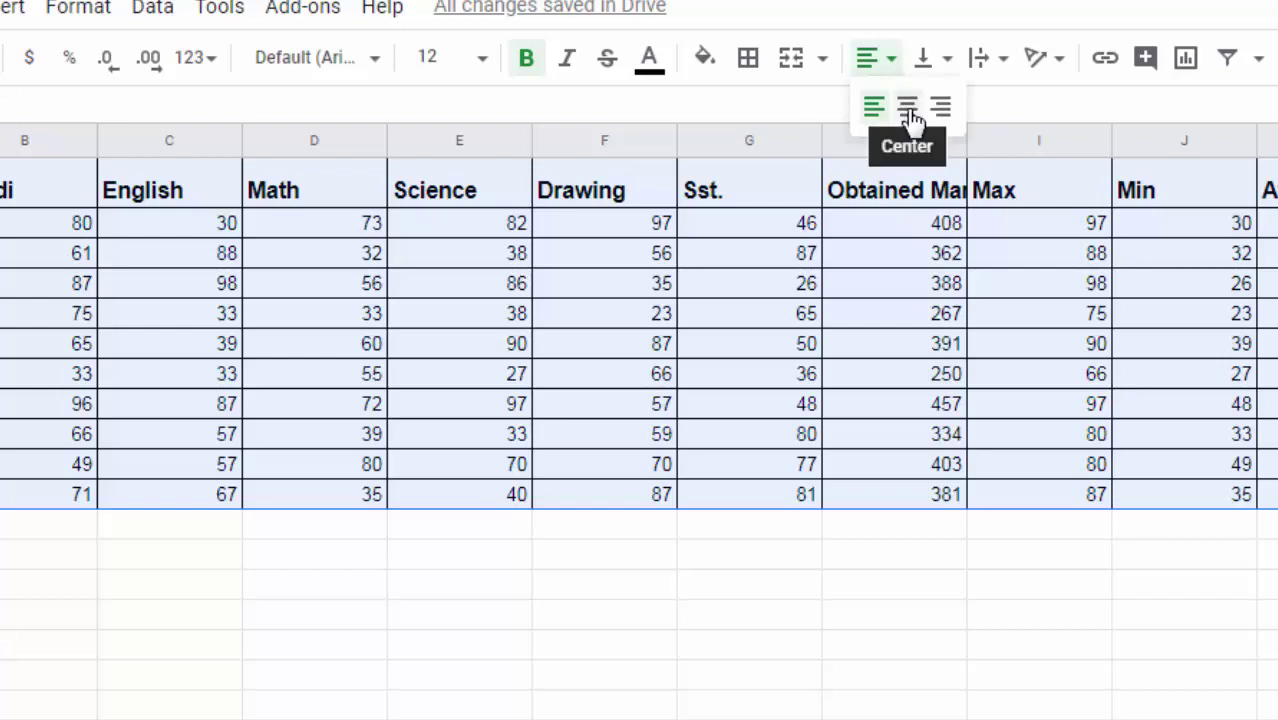
{"action": "left_click", "coordinate": [908, 108]}
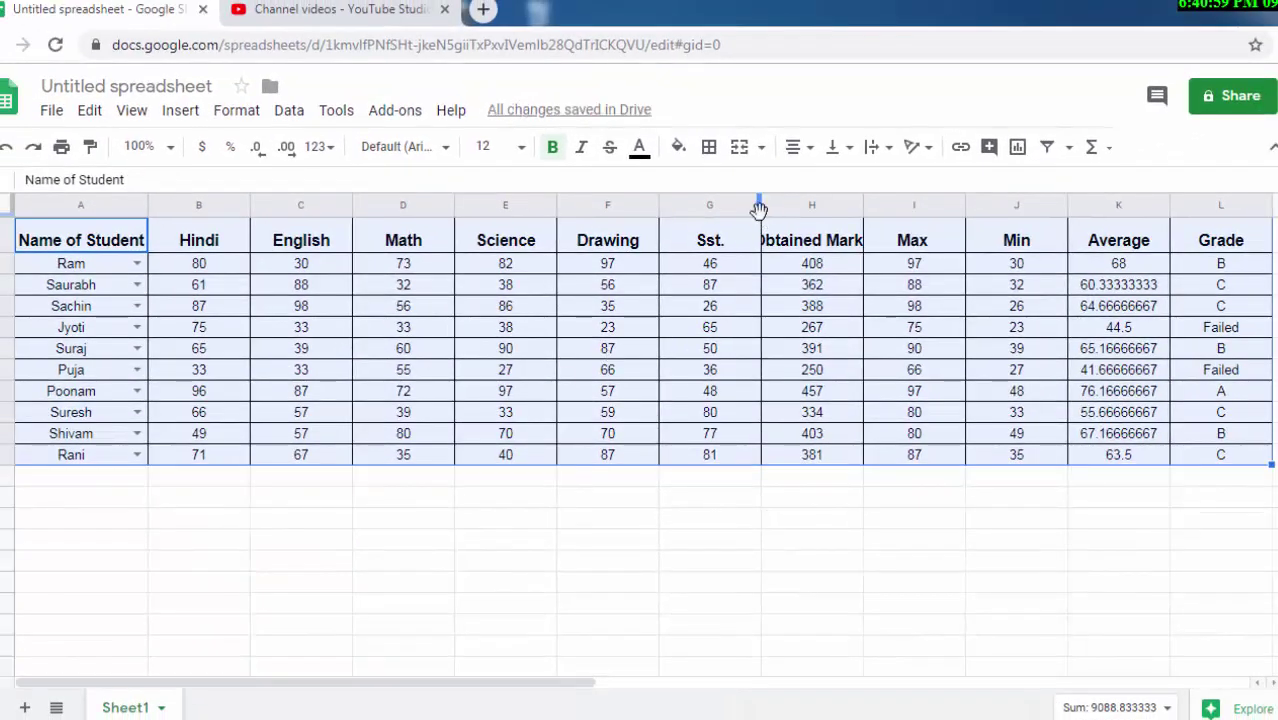
{"action": "double_click", "coordinate": [860, 201]}
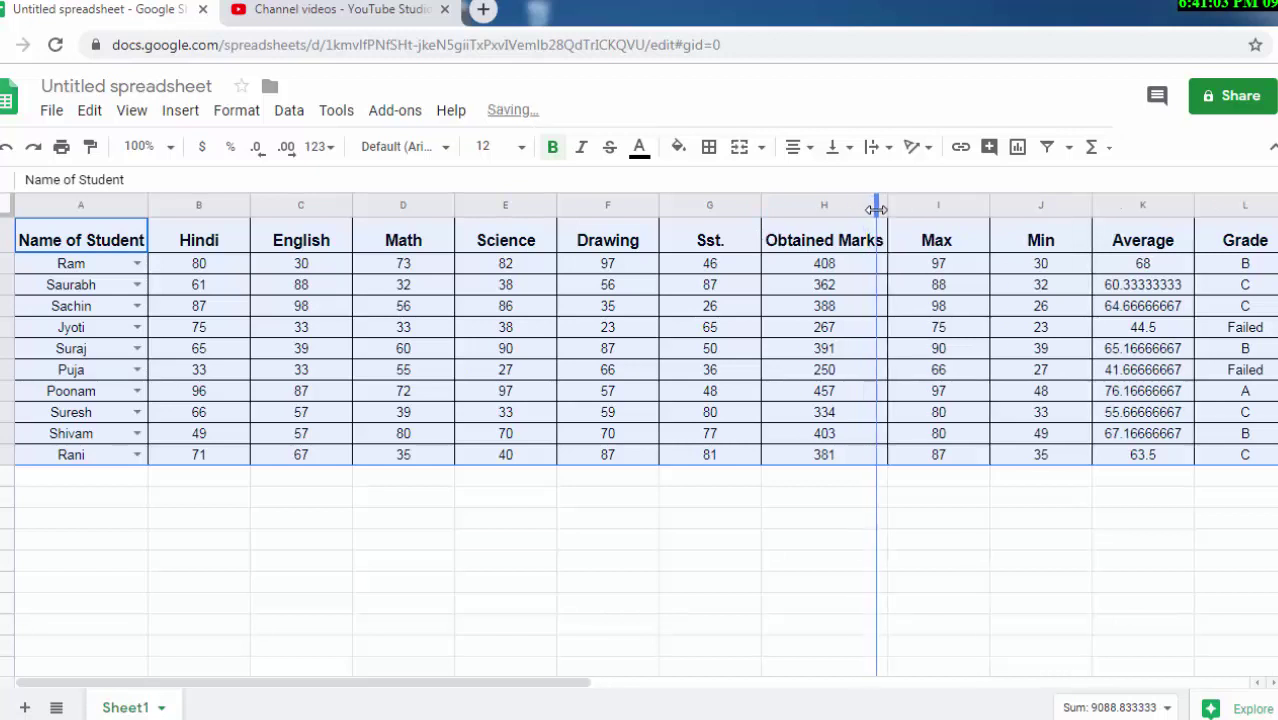
{"action": "left_click_drag", "start_coordinate": [864, 203], "coordinate": [915, 210]}
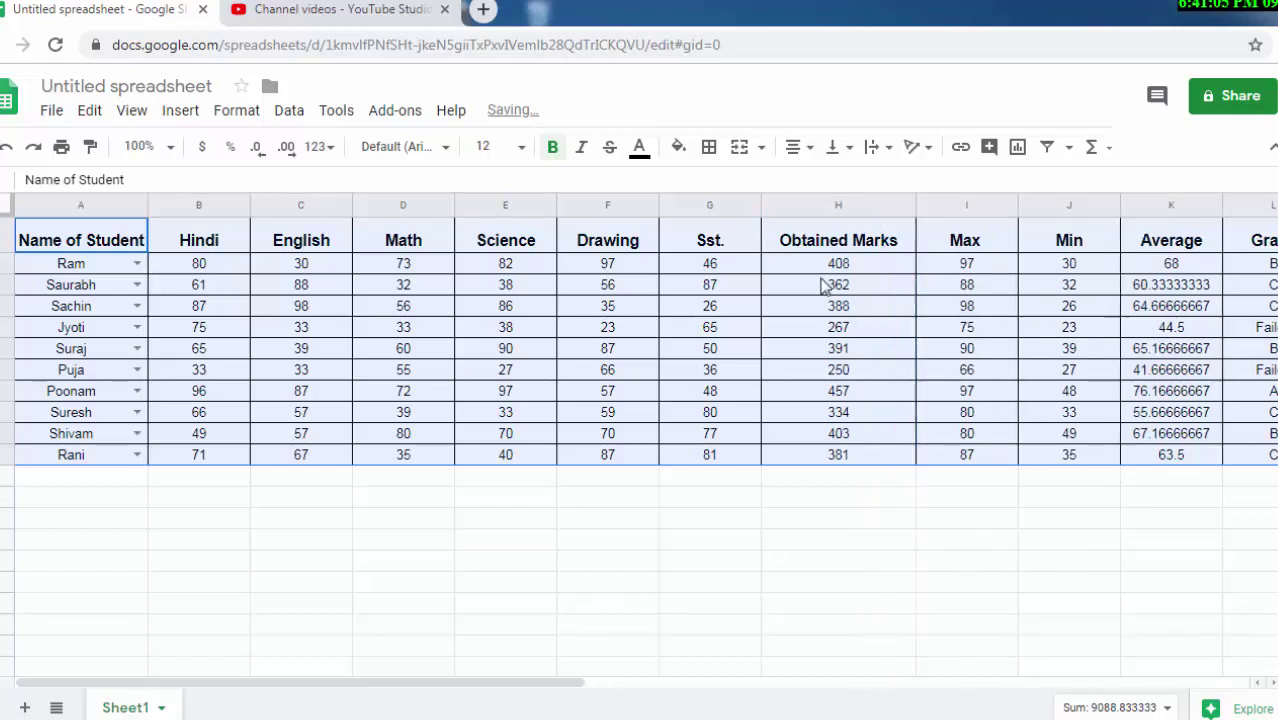
{"action": "left_click", "coordinate": [305, 645]}
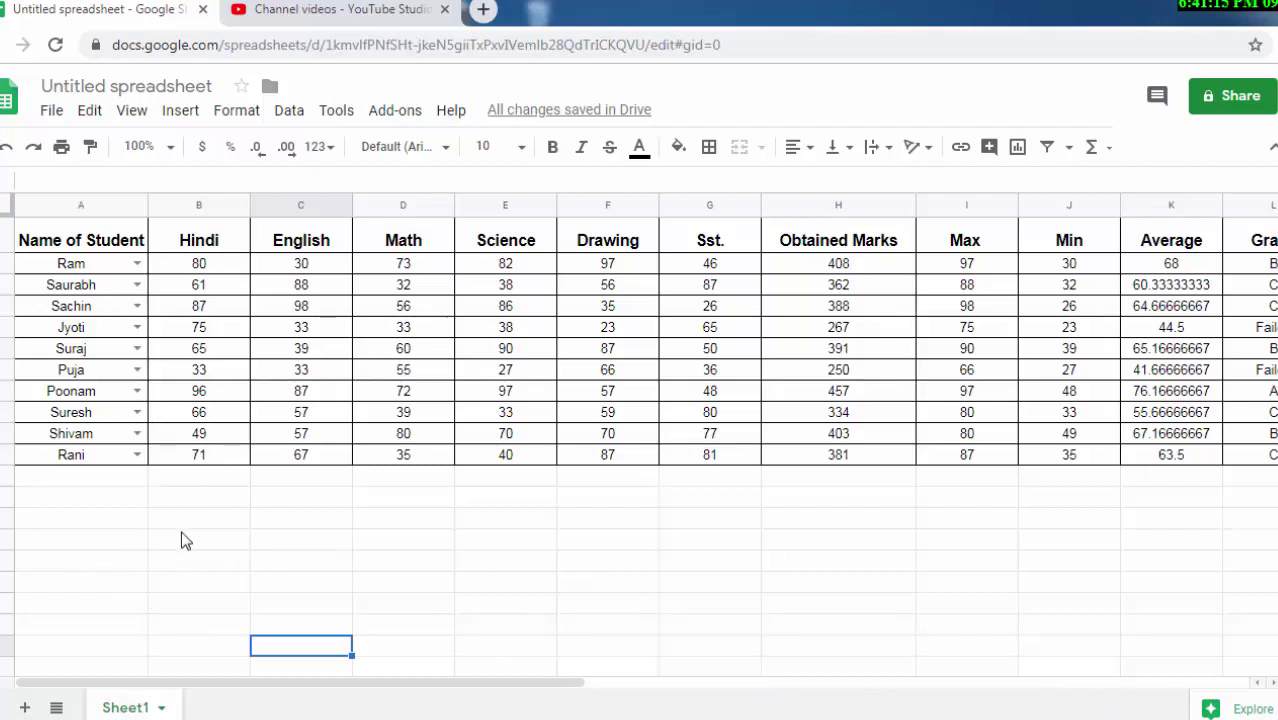
- Fill header row A1:L1, Name of Student through Grade, with magenta
{"action": "left_click", "coordinate": [58, 242]}
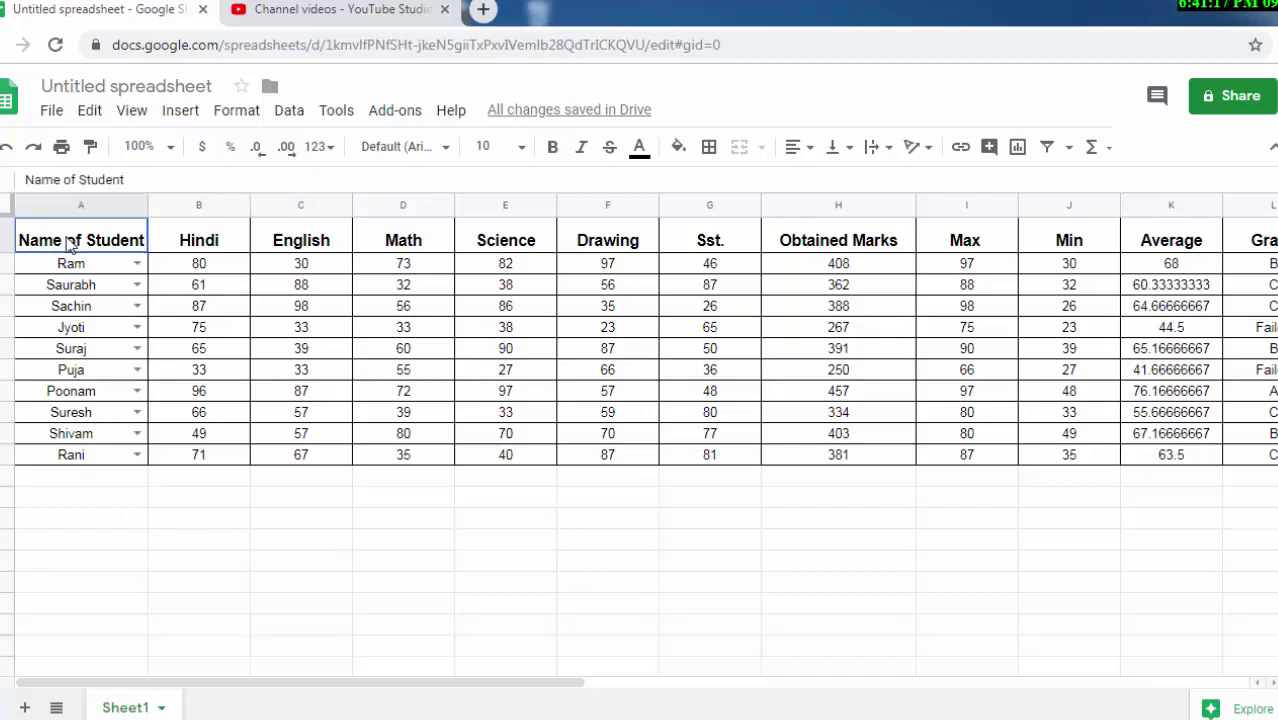
{"action": "left_click_drag", "start_coordinate": [55, 235], "coordinate": [1150, 240]}
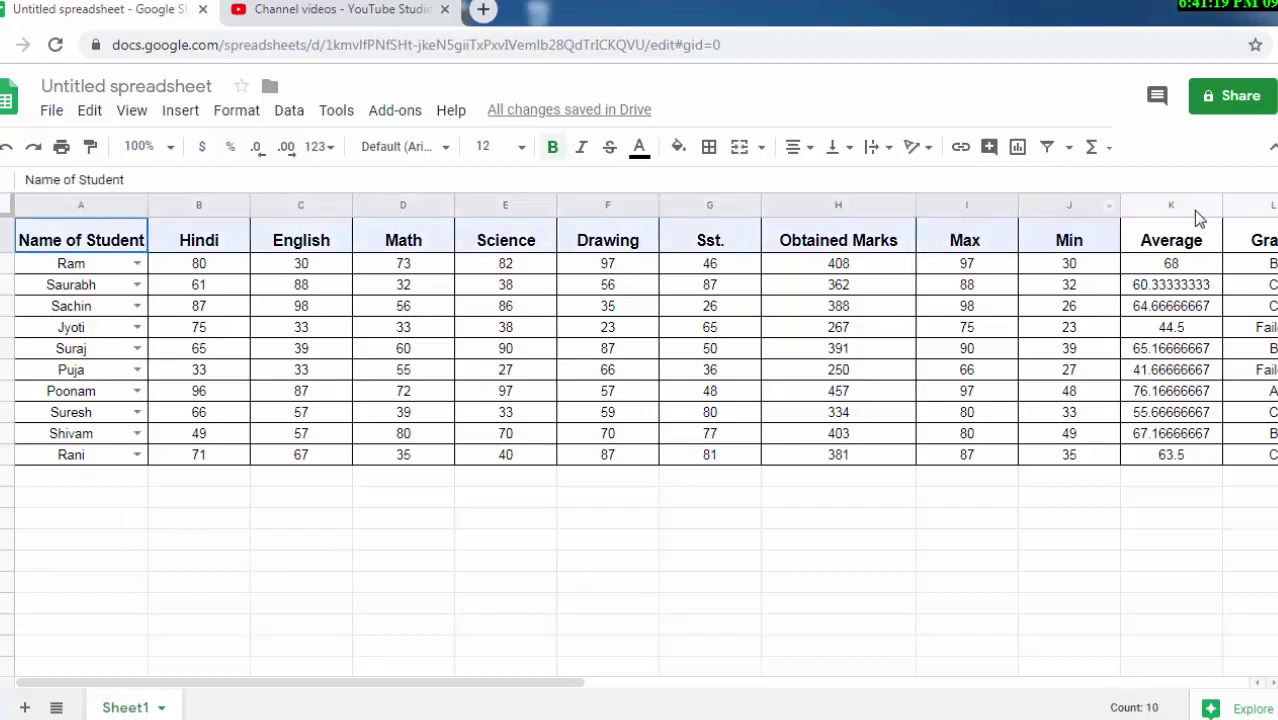
{"action": "left_click", "coordinate": [1262, 240]}
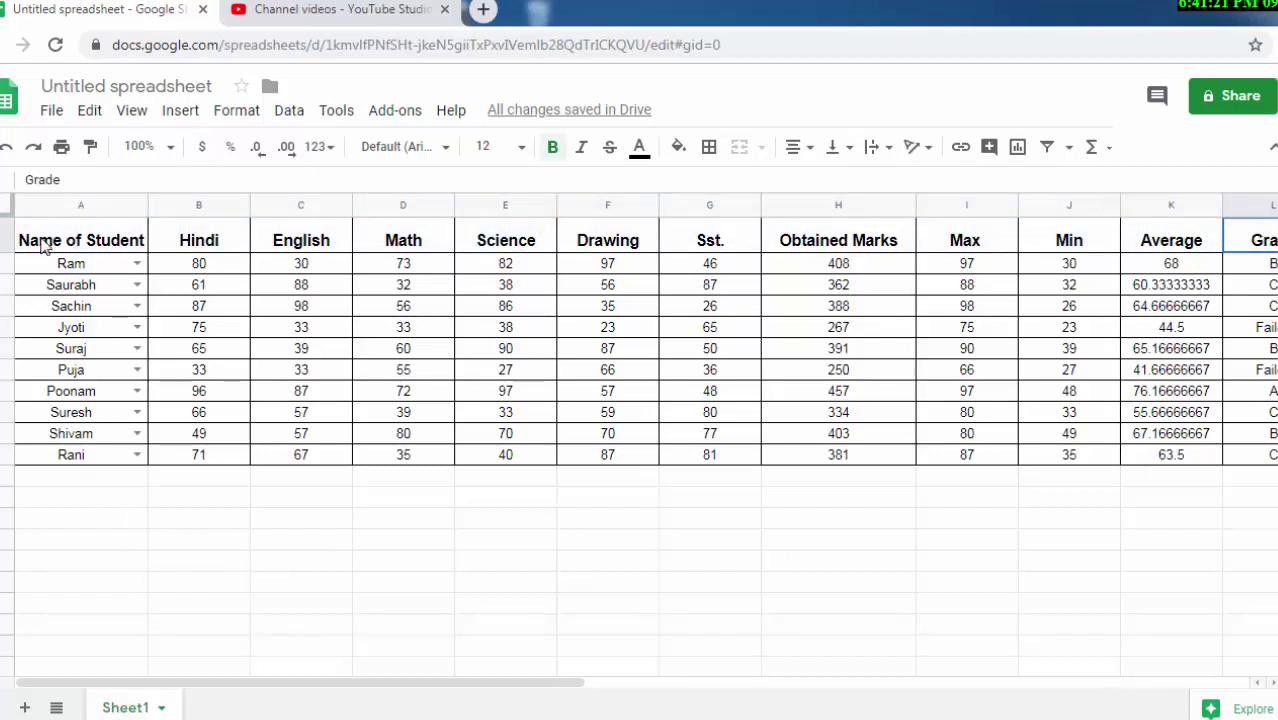
{"action": "mouse_move", "coordinate": [45, 245]}
{"action": "left_mouse_down"}
{"action": "mouse_move", "coordinate": [1262, 240]}
{"action": "mouse_move", "coordinate": [1272, 252]}
{"action": "left_mouse_up"}
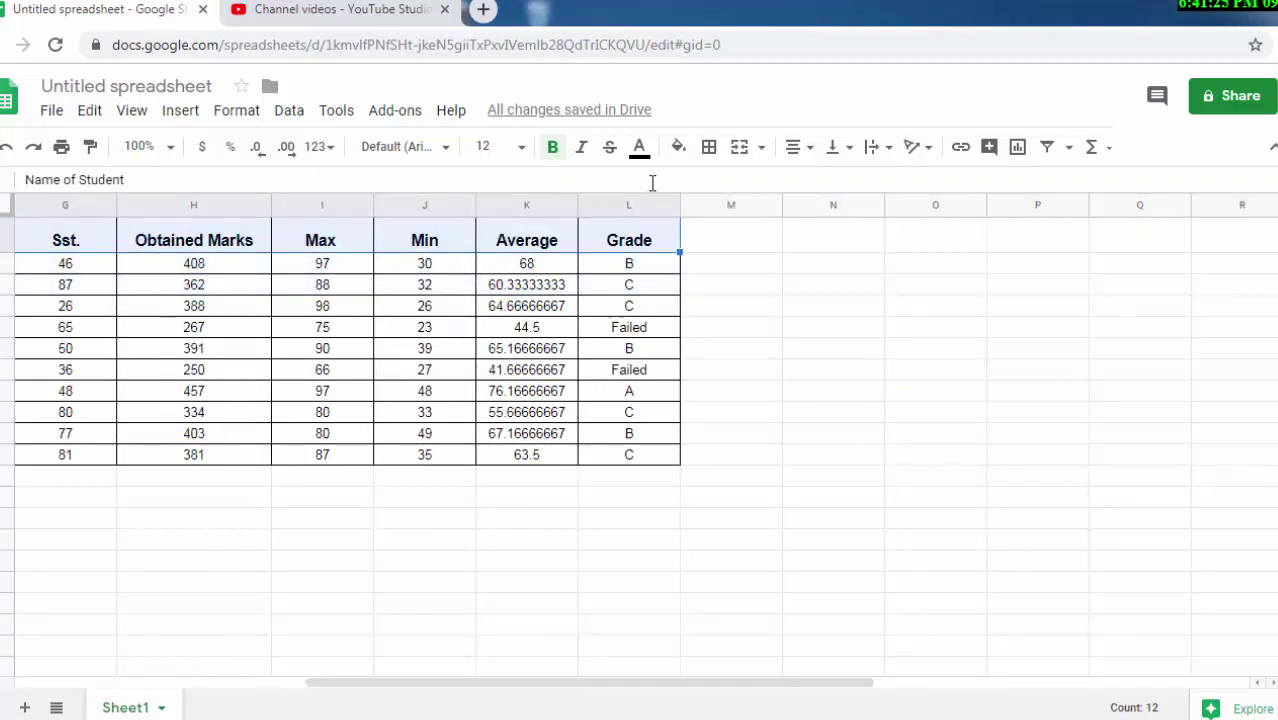
{"action": "mouse_move", "coordinate": [639, 147]}
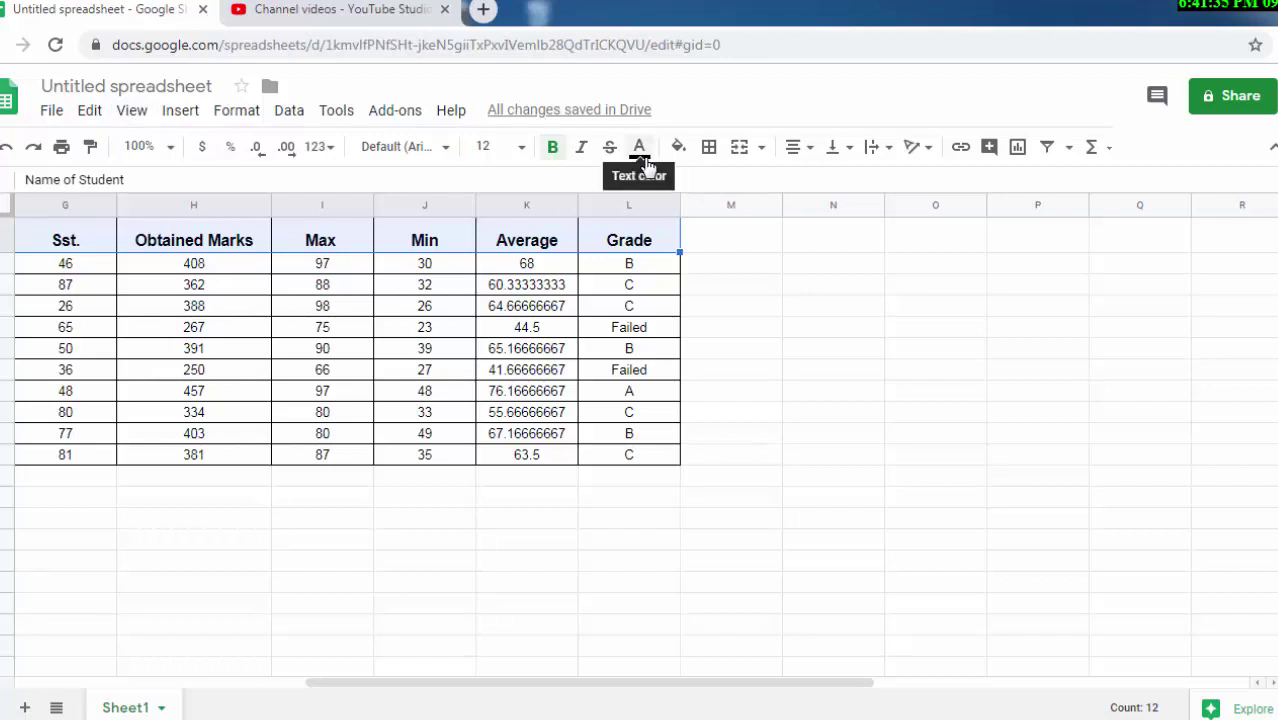
{"action": "left_click", "coordinate": [682, 150]}
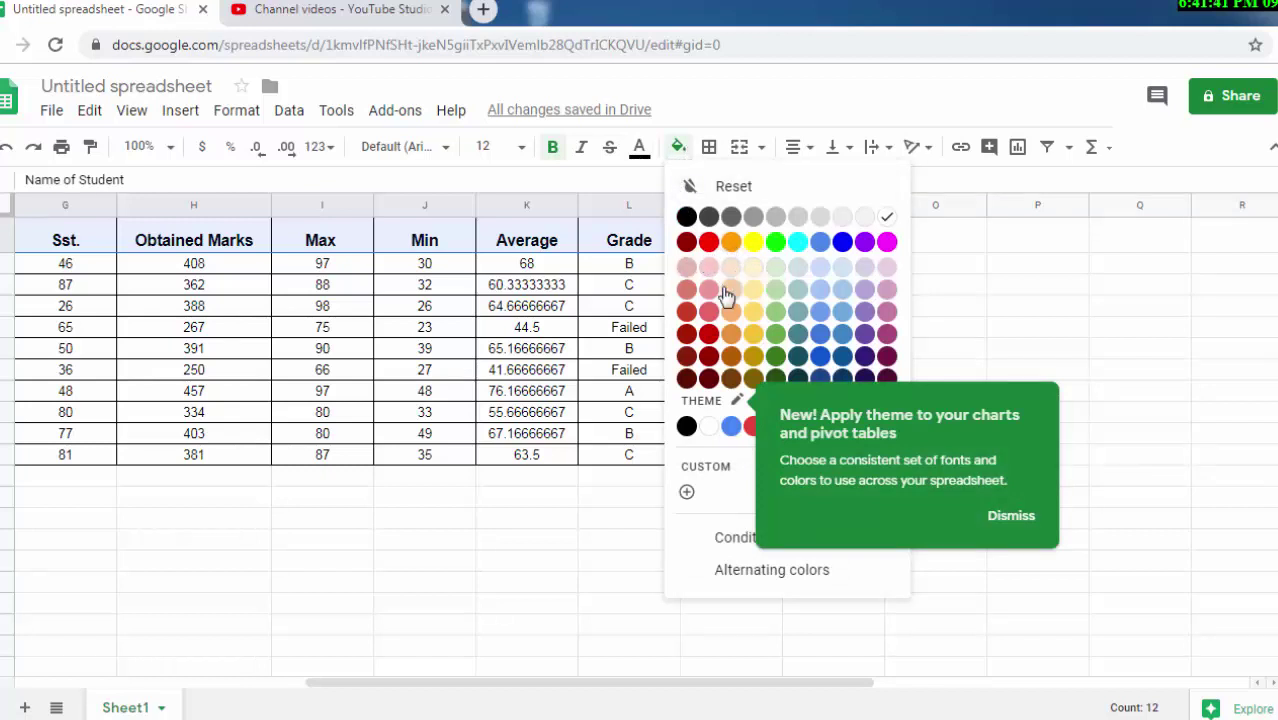
{"action": "left_click", "coordinate": [886, 246]}
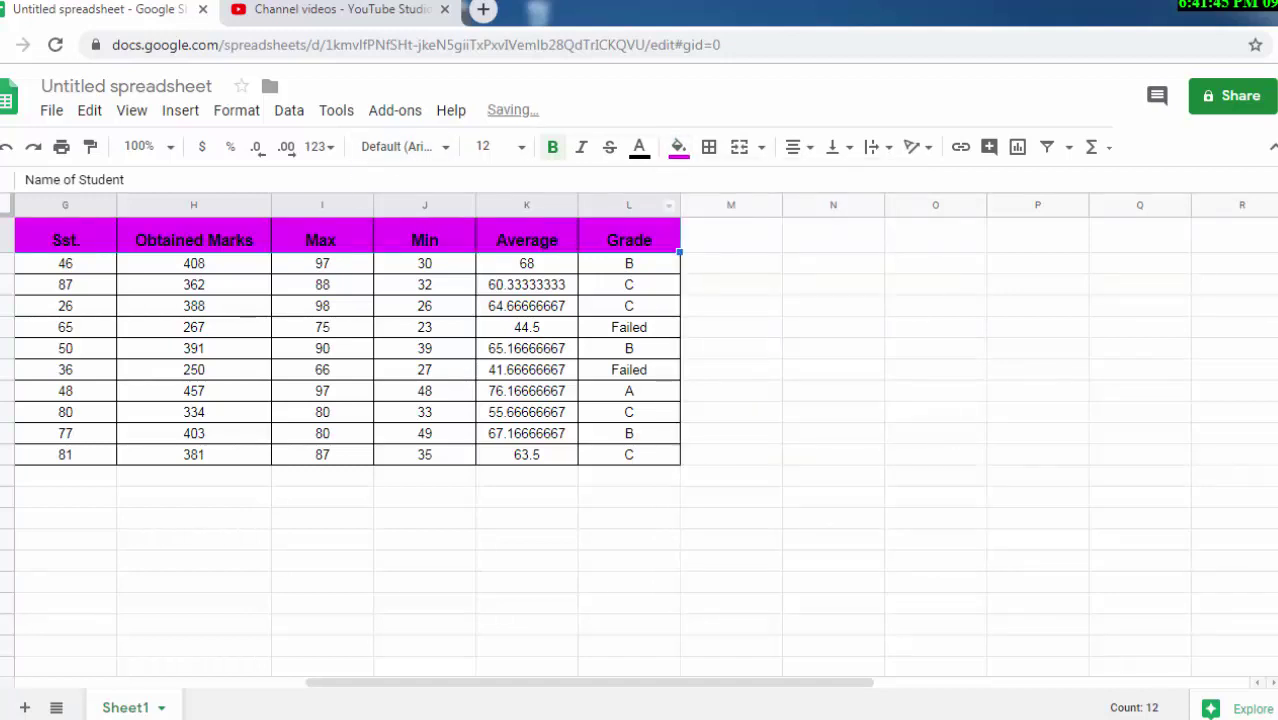
{"action": "left_click_drag", "start_coordinate": [783, 684], "coordinate": [448, 670]}
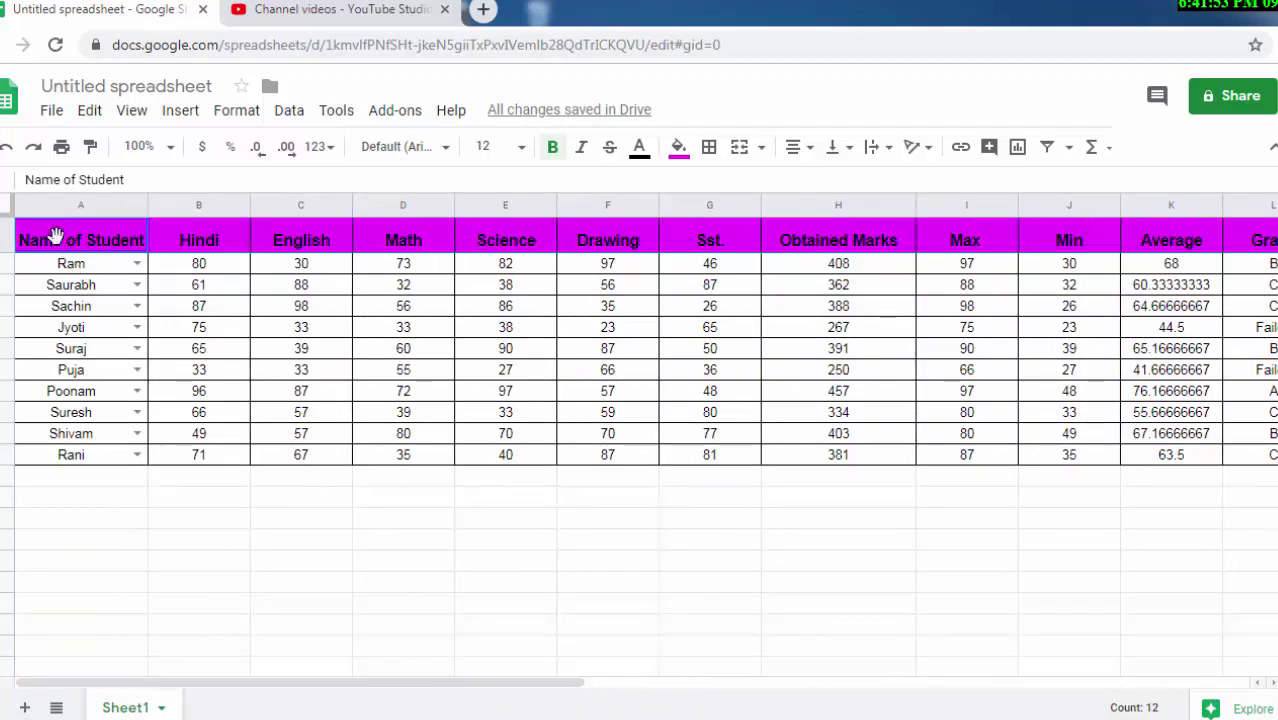
{"action": "left_click", "coordinate": [46, 117]}
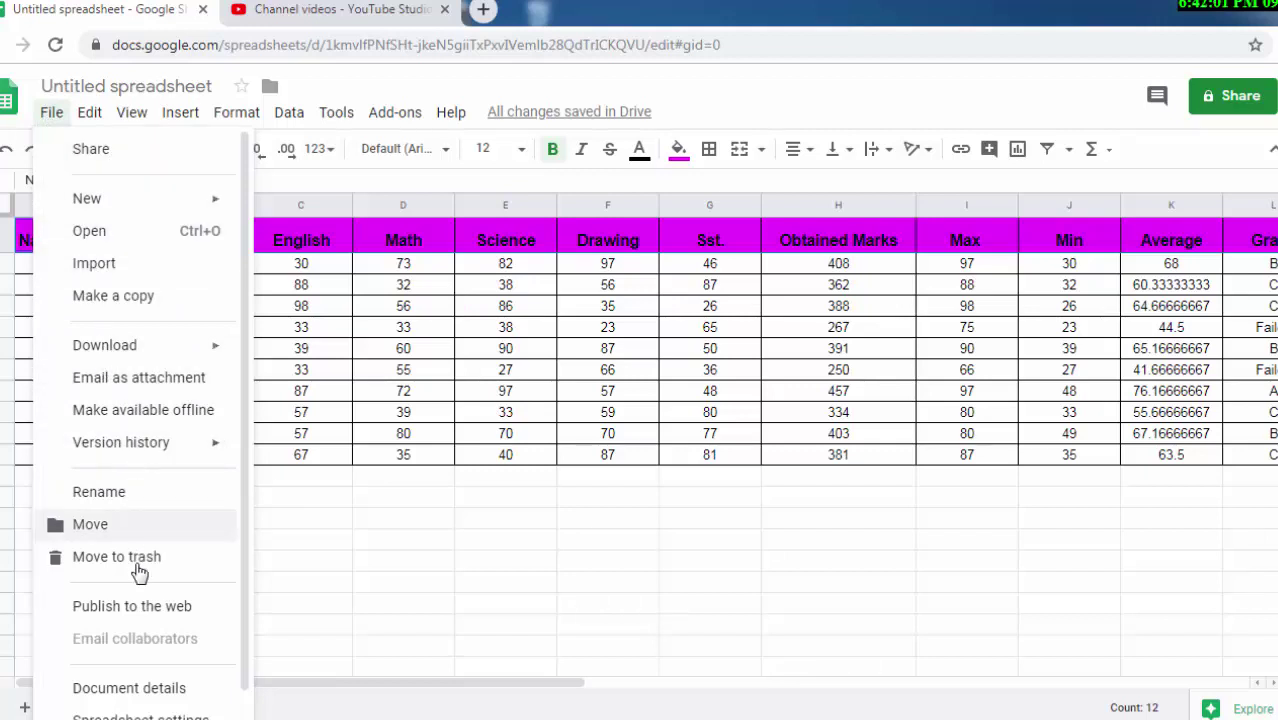
- Scroll down and back up to review the finished marksheet
{"action": "scroll", "coordinate": [140, 565], "scroll_direction": "down", "scroll_amount": 1}
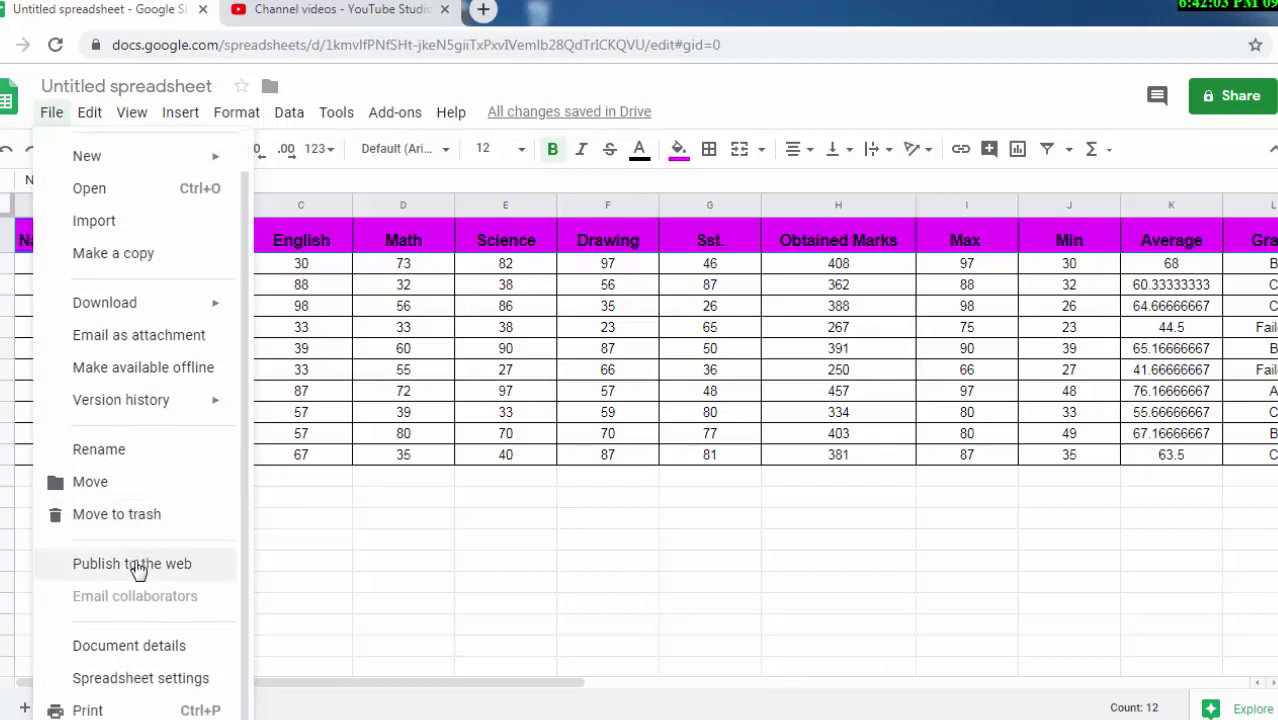
{"action": "scroll", "coordinate": [138, 567], "scroll_direction": "up", "scroll_amount": 1}
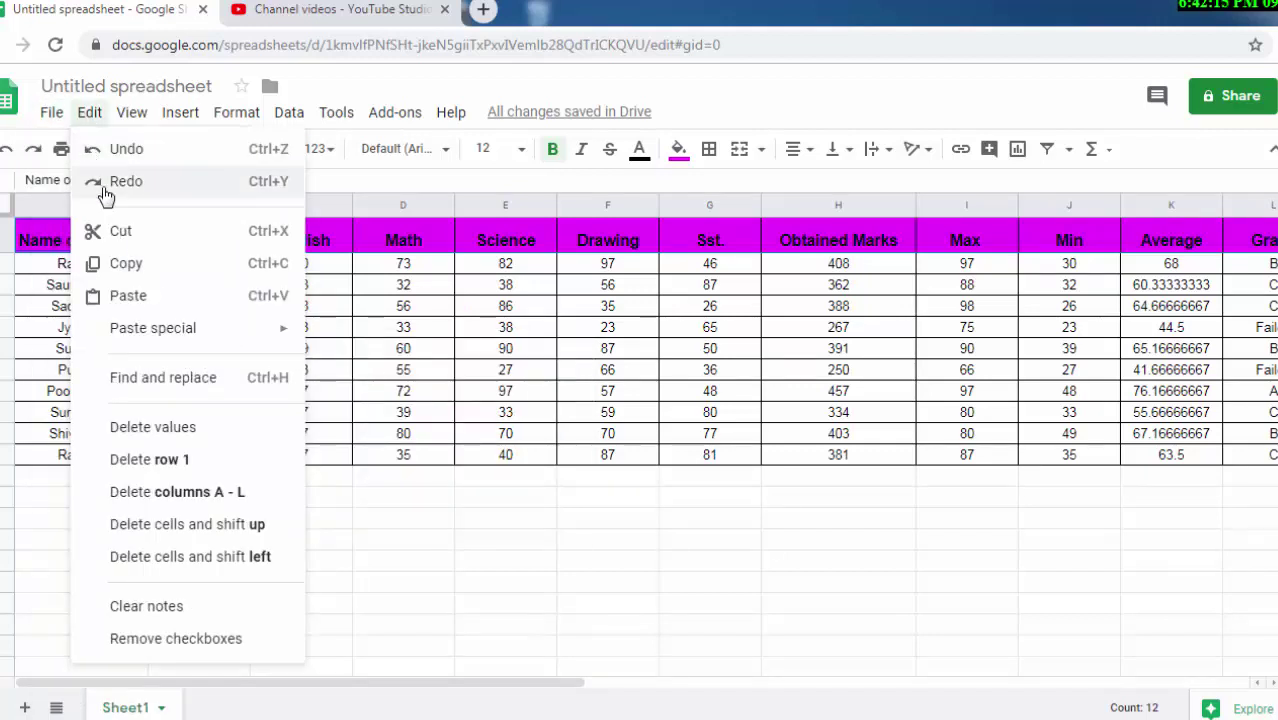
- Name the untitled spreadsheet 'my sheet' and save it to continue sharing
{"action": "left_click", "coordinate": [78, 148]}
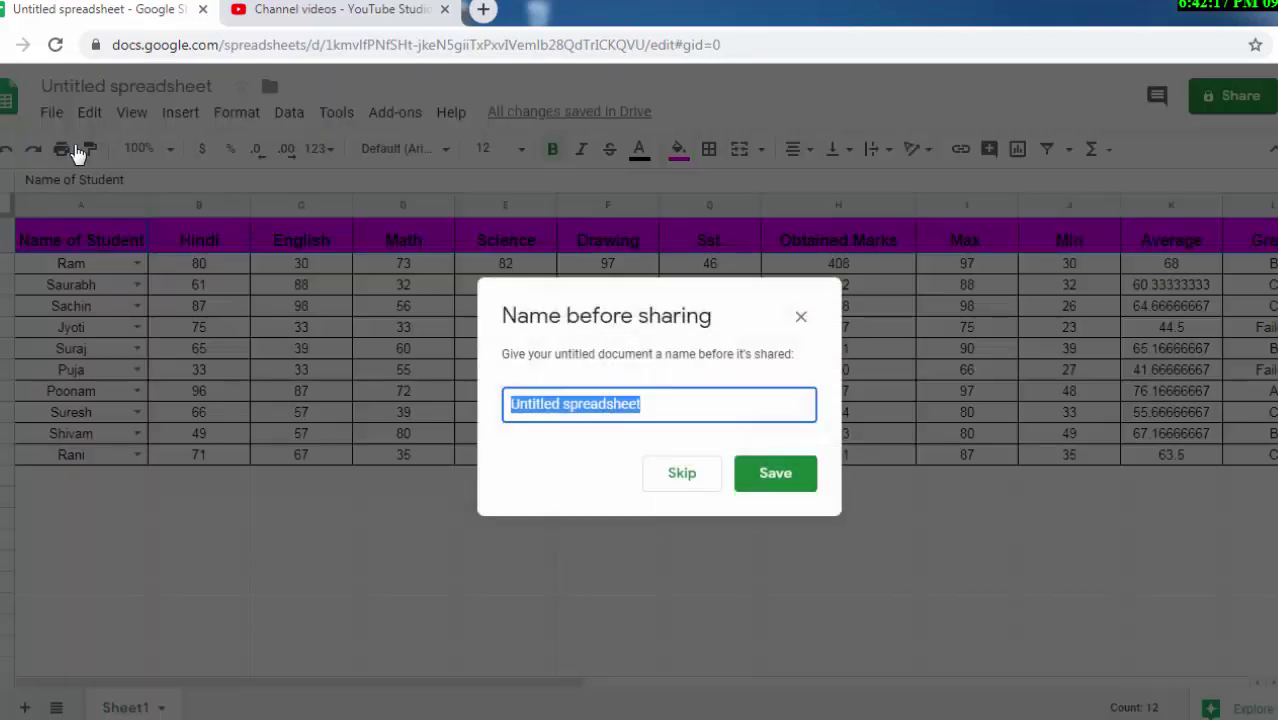
{"action": "double_click", "coordinate": [645, 401]}
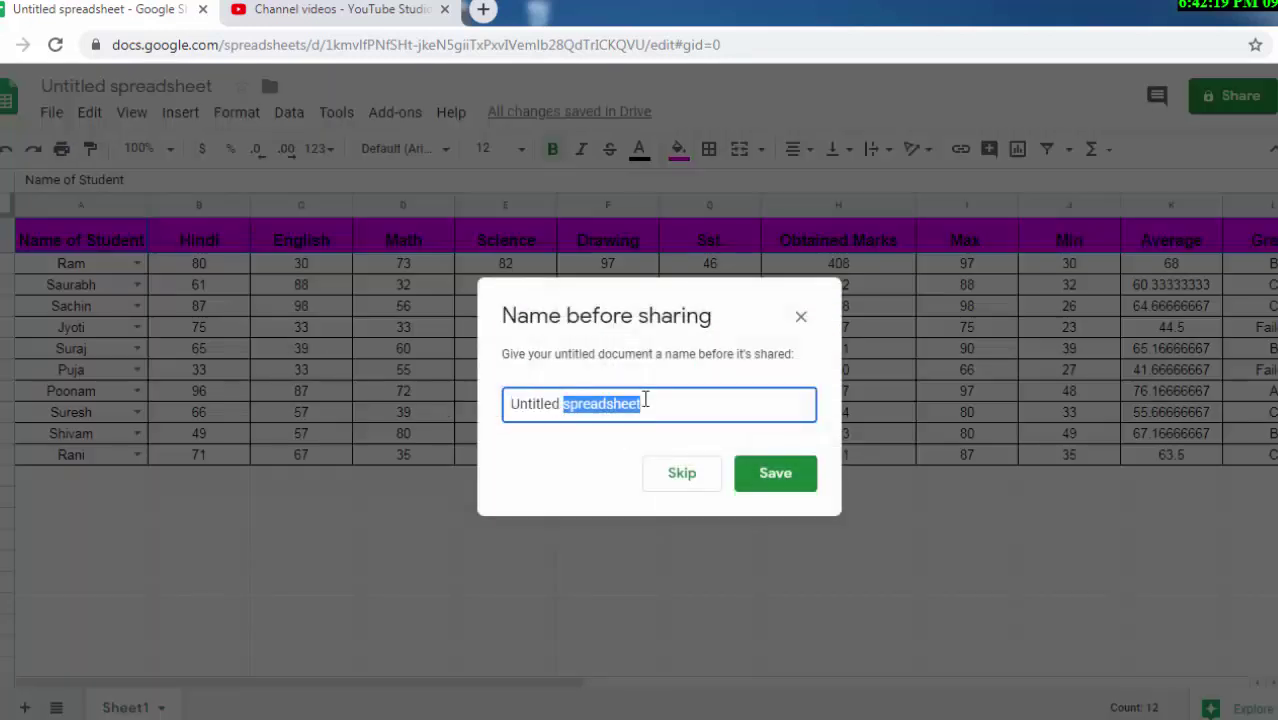
{"action": "key", "text": "BackSpace"}
{"action": "key", "text": "BackSpace"}
{"action": "key", "text": "BackSpace"}
{"action": "key", "text": "BackSpace"}
{"action": "type", "text": "m"}
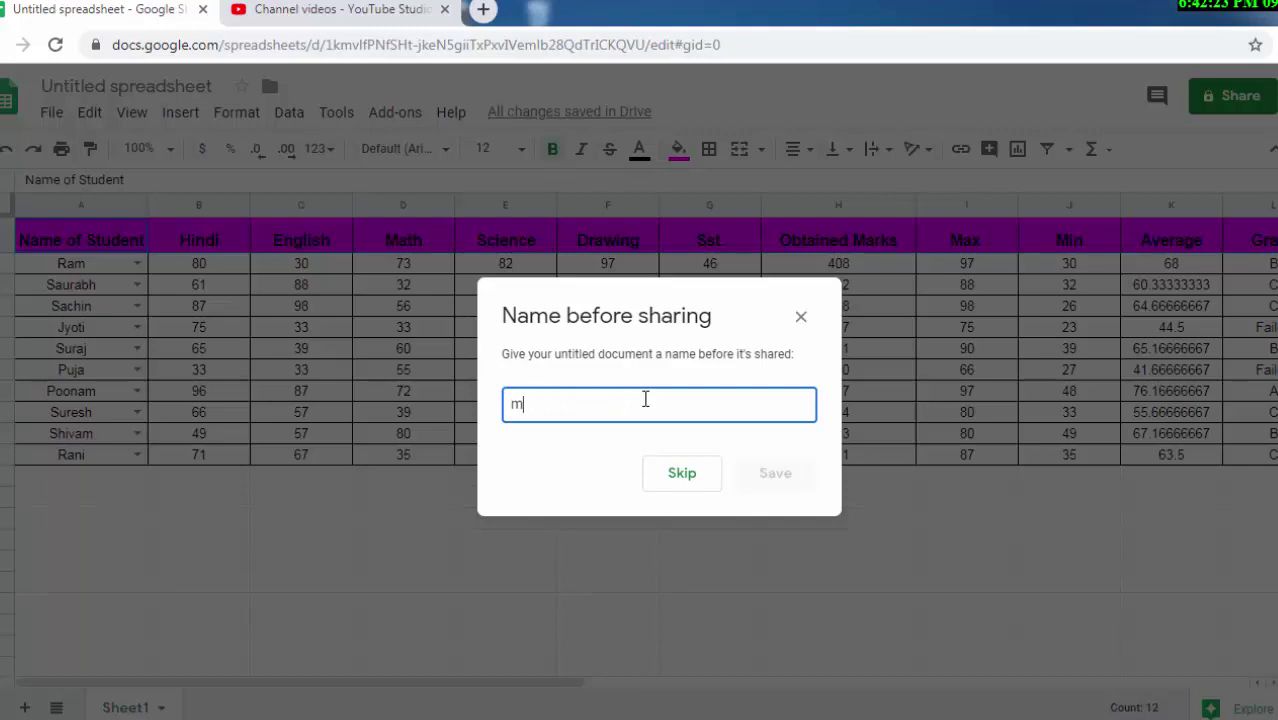
{"action": "type", "text": "y sheet"}
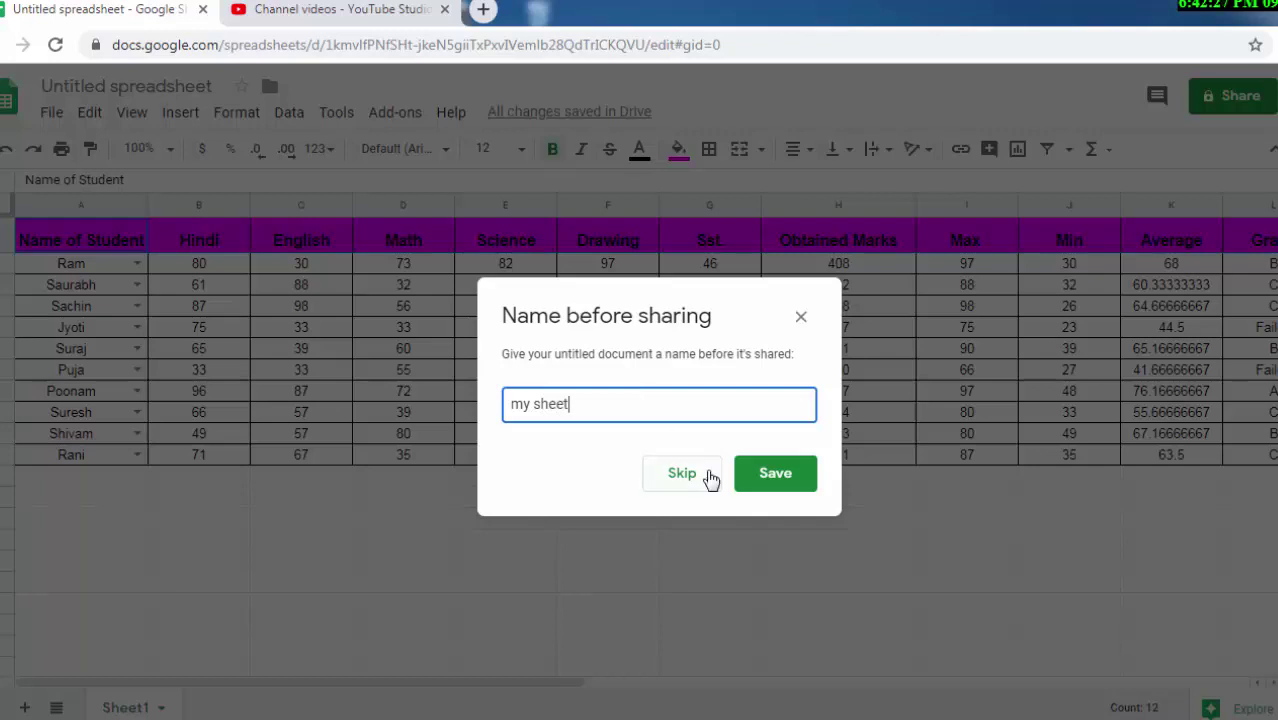
{"action": "left_click", "coordinate": [764, 485]}
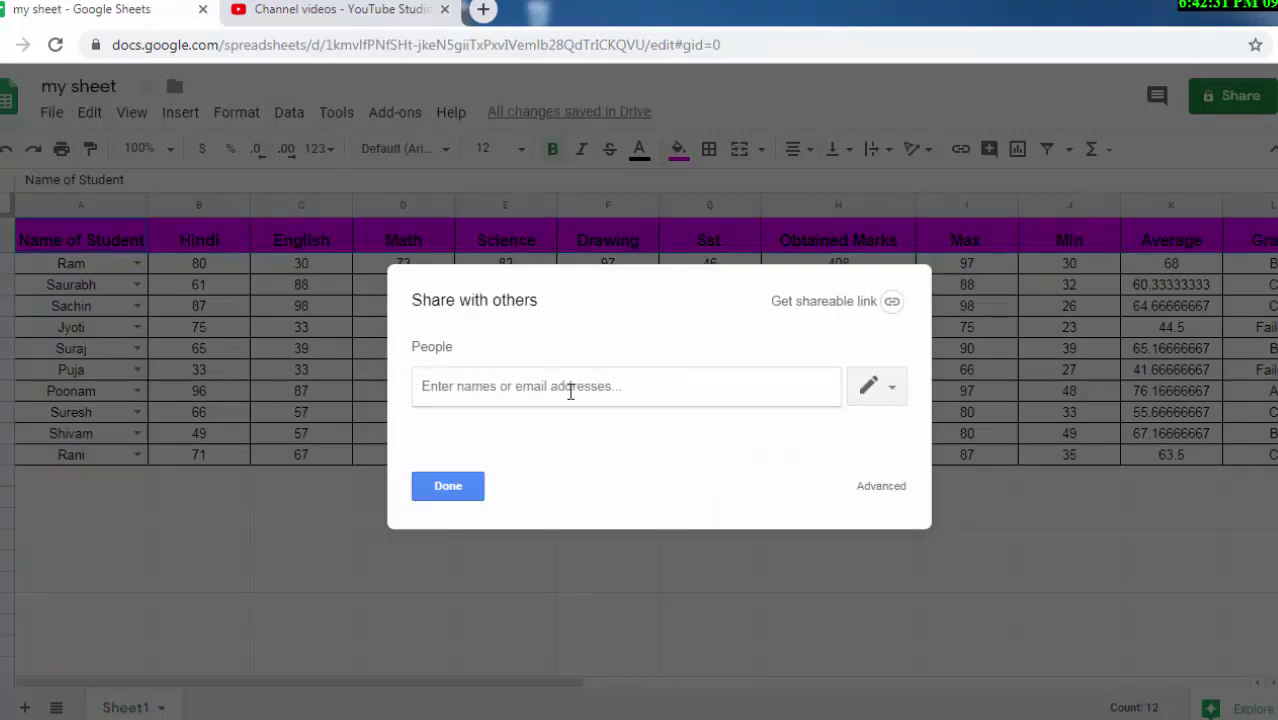
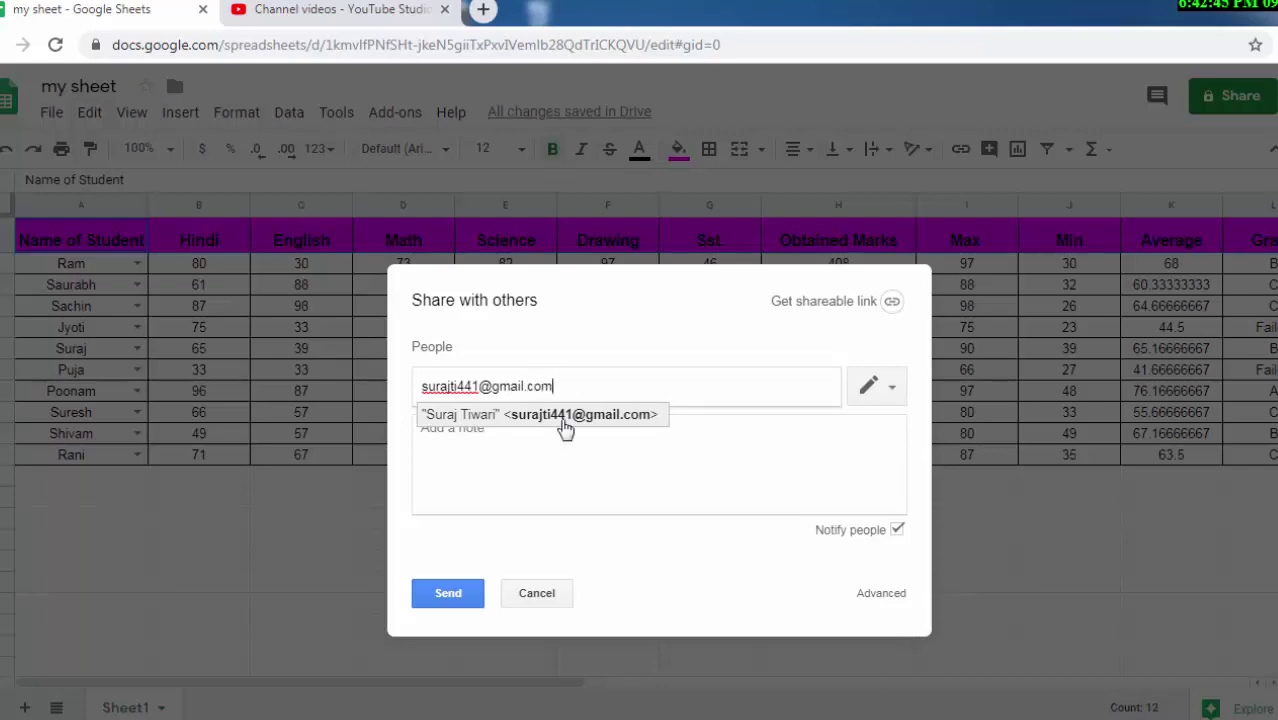
- Add two recipients by e-mail address in the Share with others dialog
{"action": "left_click", "coordinate": [560, 418]}
{"action": "left_click", "coordinate": [546, 431]}
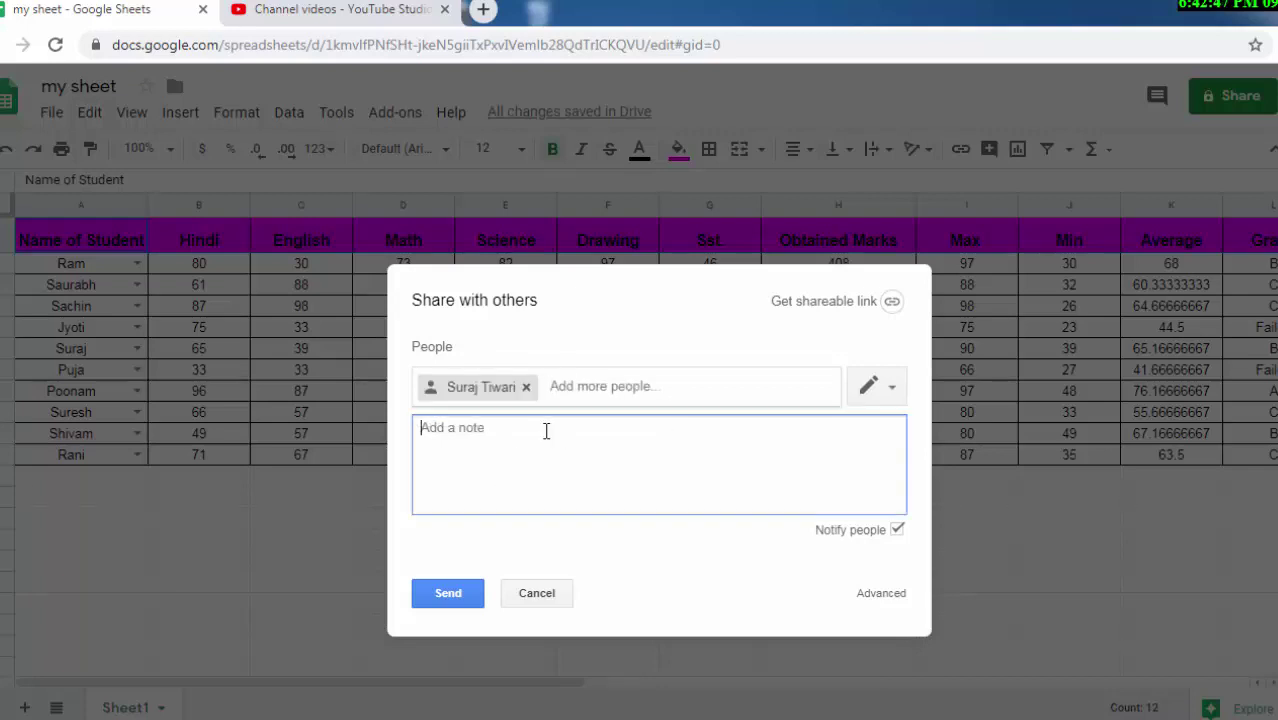
{"action": "left_click", "coordinate": [580, 385]}
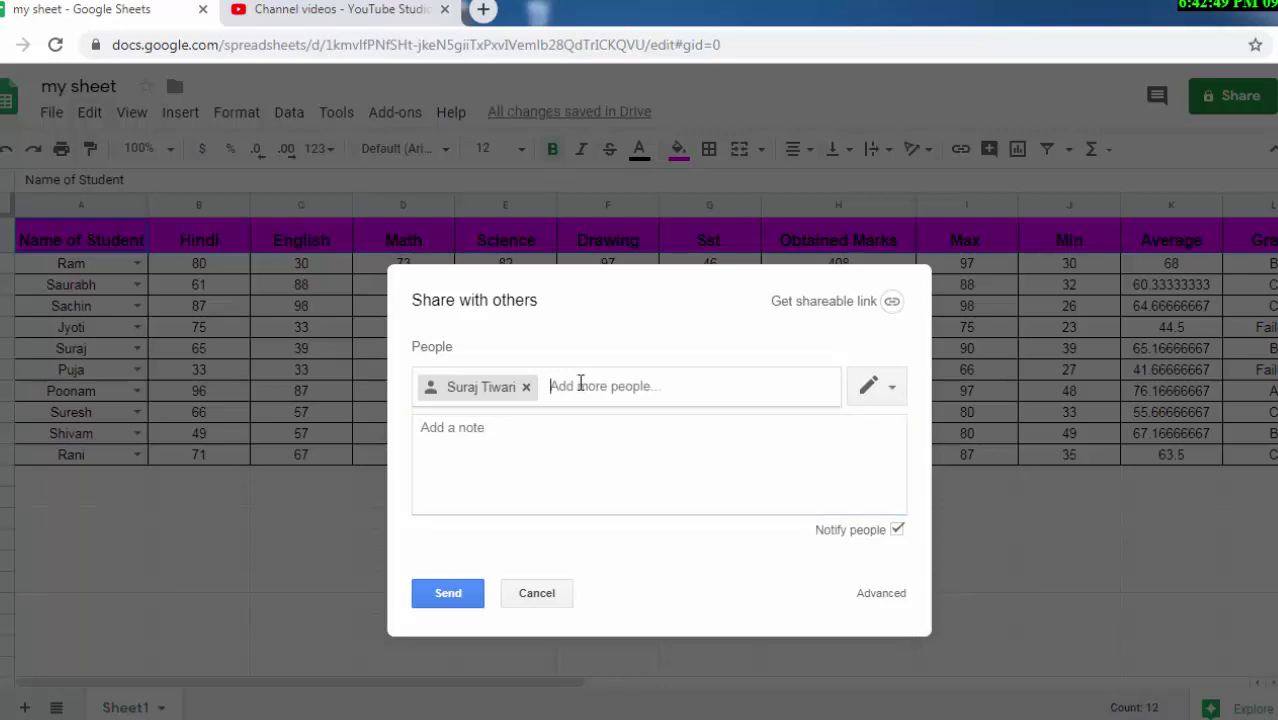
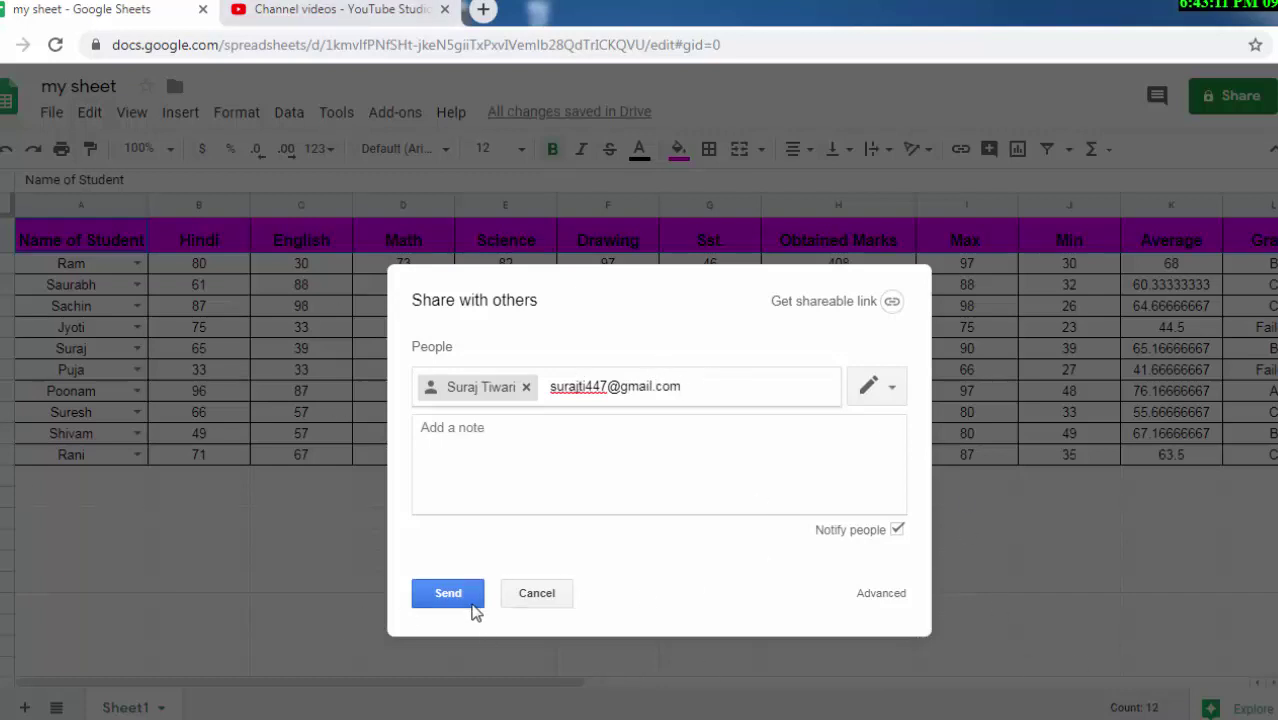
{"action": "left_click", "coordinate": [465, 435]}
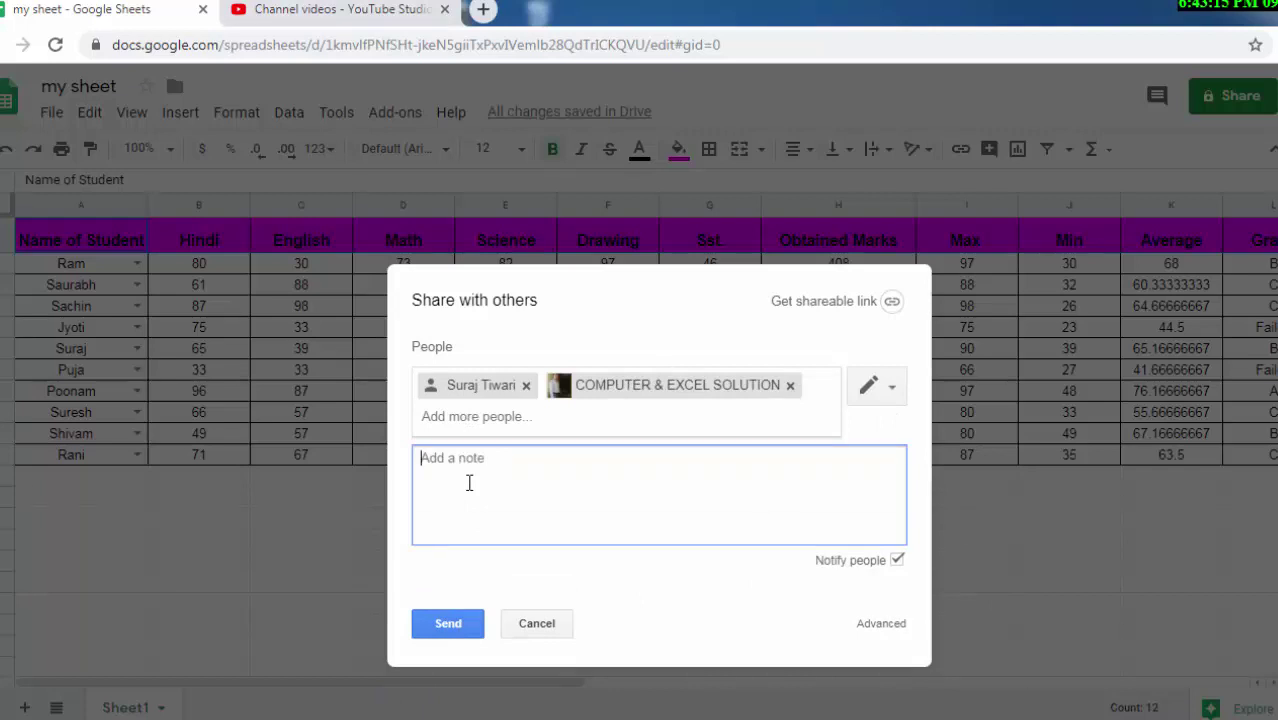
- Add the note 'This is google sheet' and send the sharing invitation
{"action": "type", "text": "Th"}
{"action": "type", "text": "is i"}
{"action": "type", "text": "s google s"}
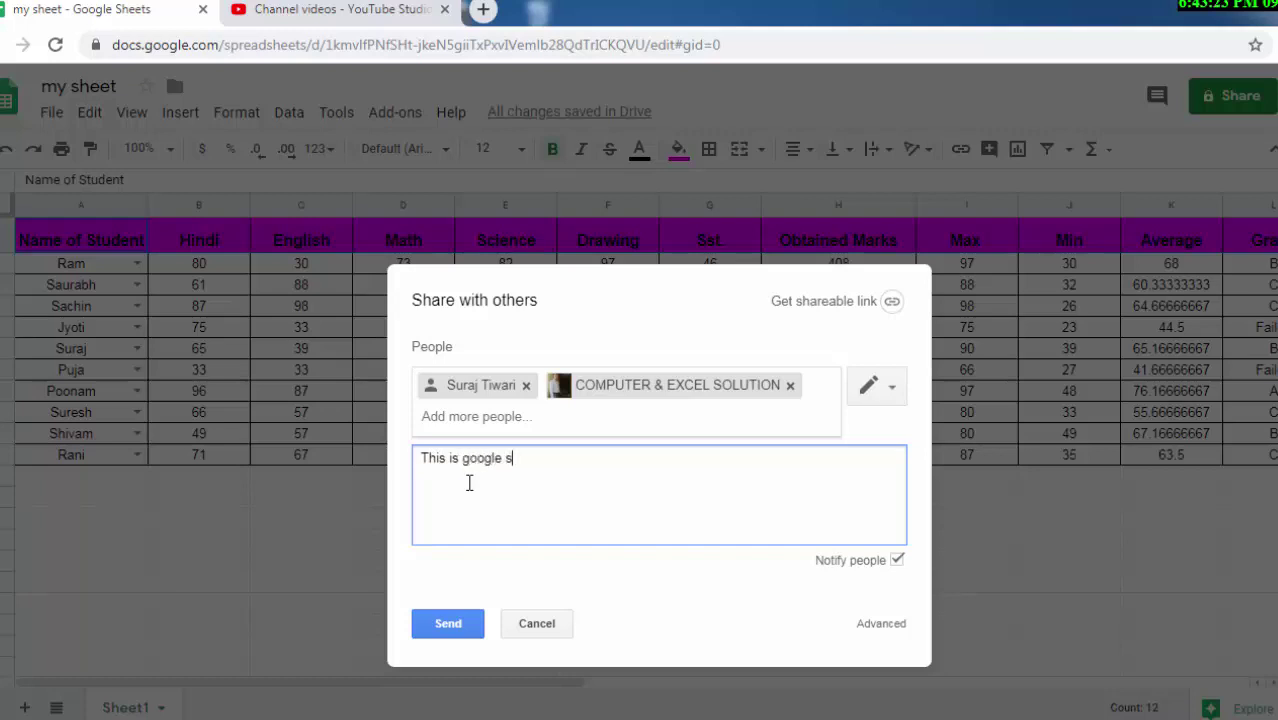
{"action": "type", "text": "heet"}
{"action": "left_click", "coordinate": [455, 623]}
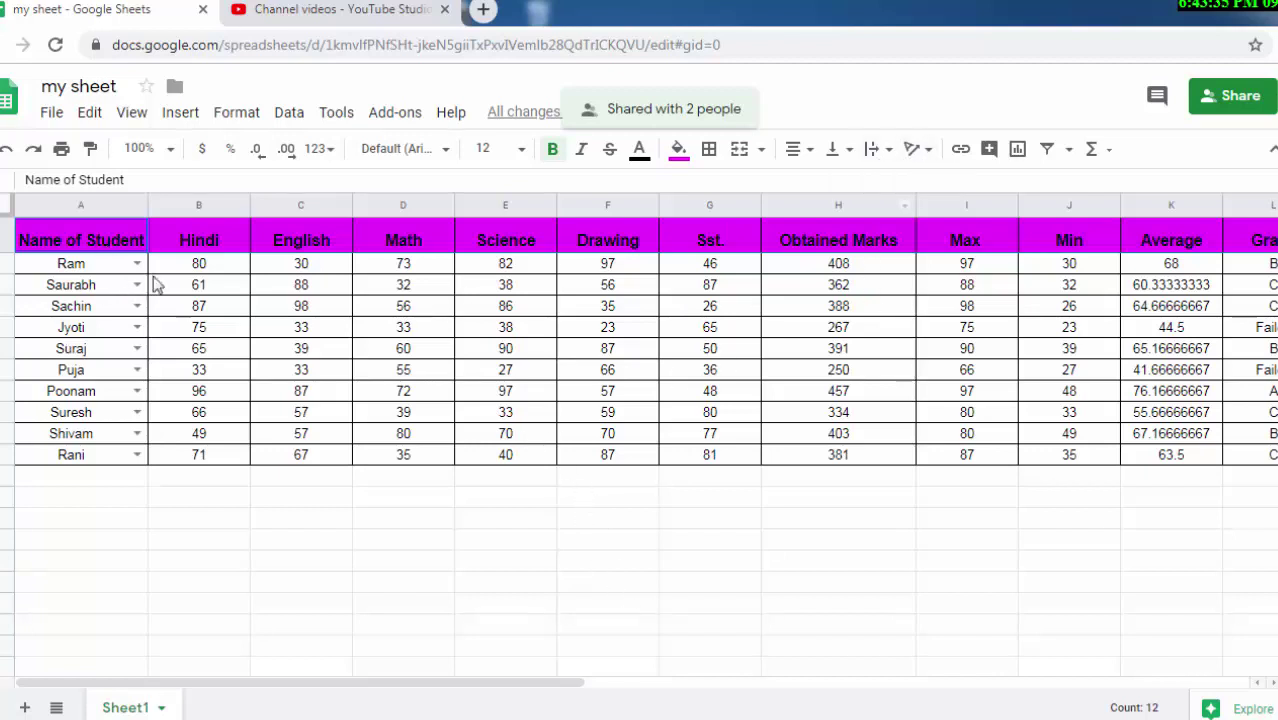
{"action": "left_click", "coordinate": [76, 269]}
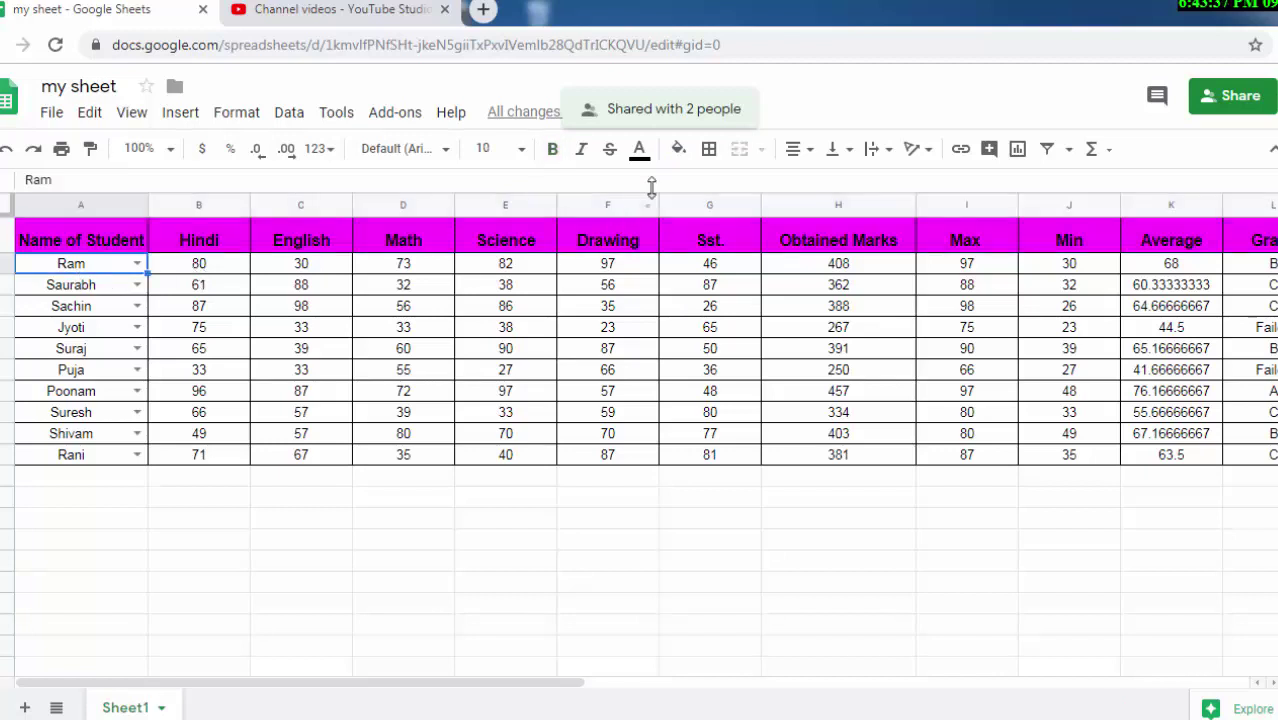
{"action": "left_click", "coordinate": [915, 148]}
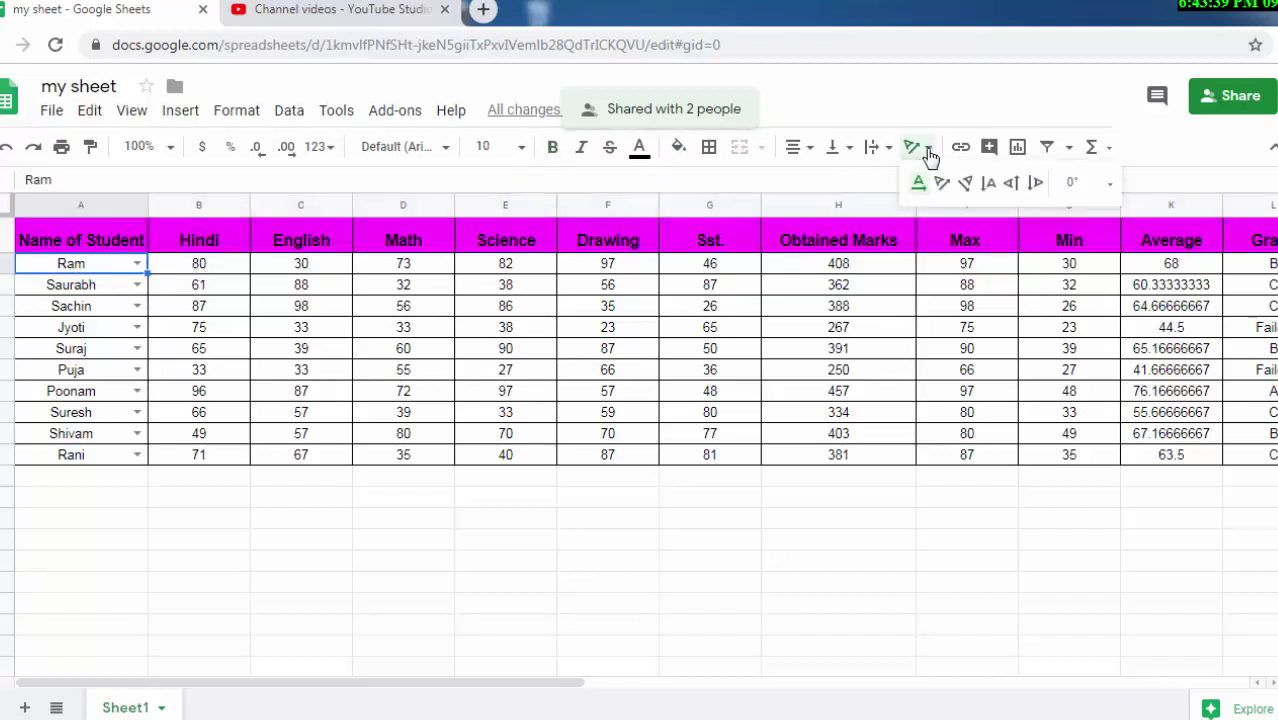
{"action": "left_click", "coordinate": [945, 184]}
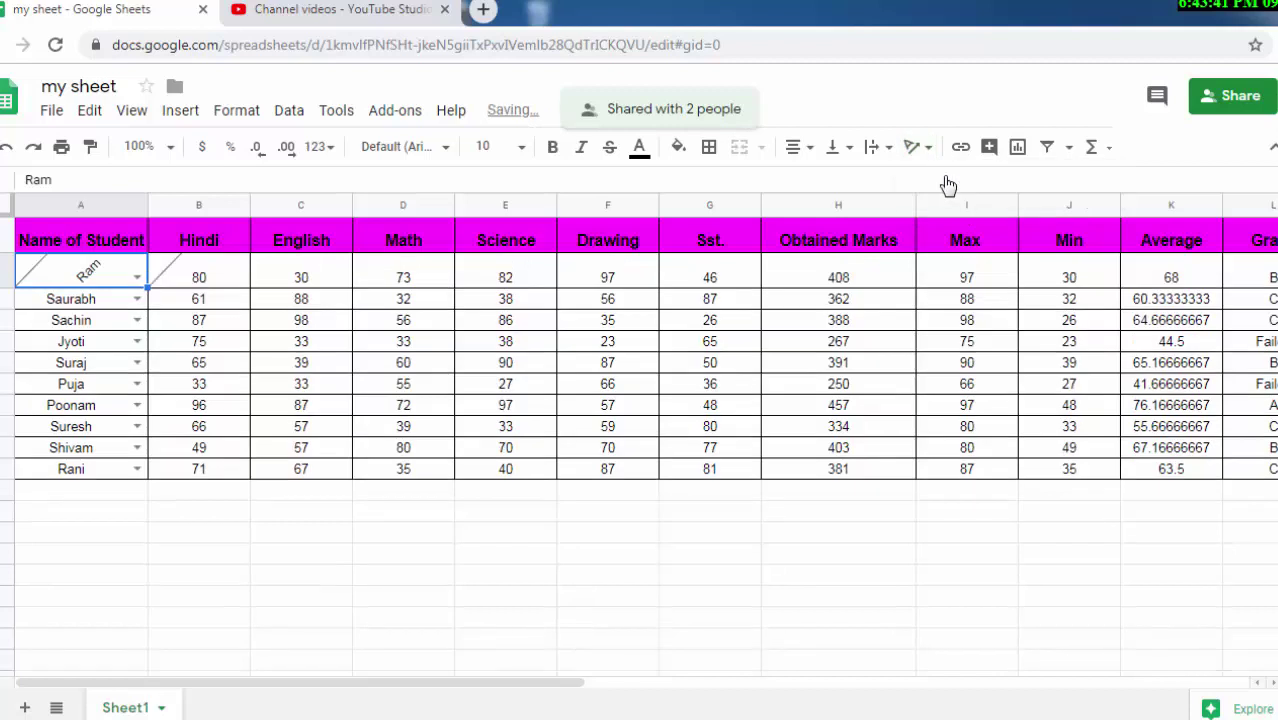
{"action": "left_click", "coordinate": [918, 148]}
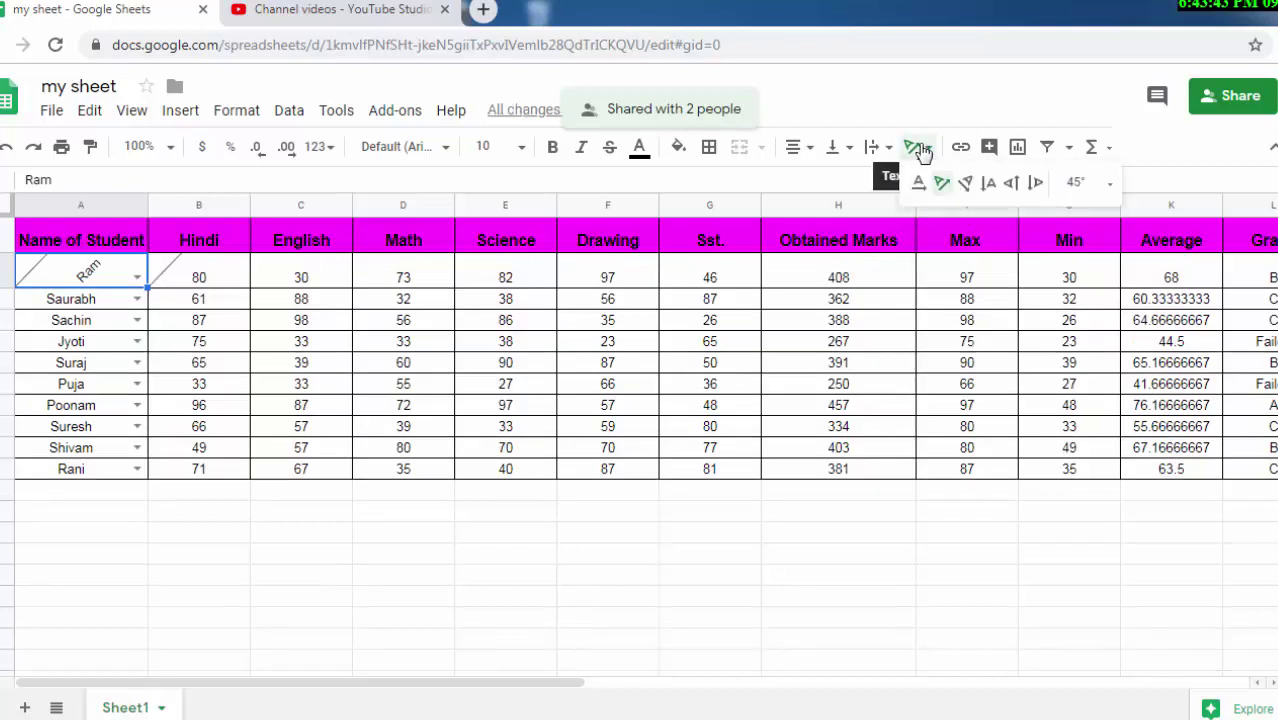
{"action": "left_click", "coordinate": [966, 183]}
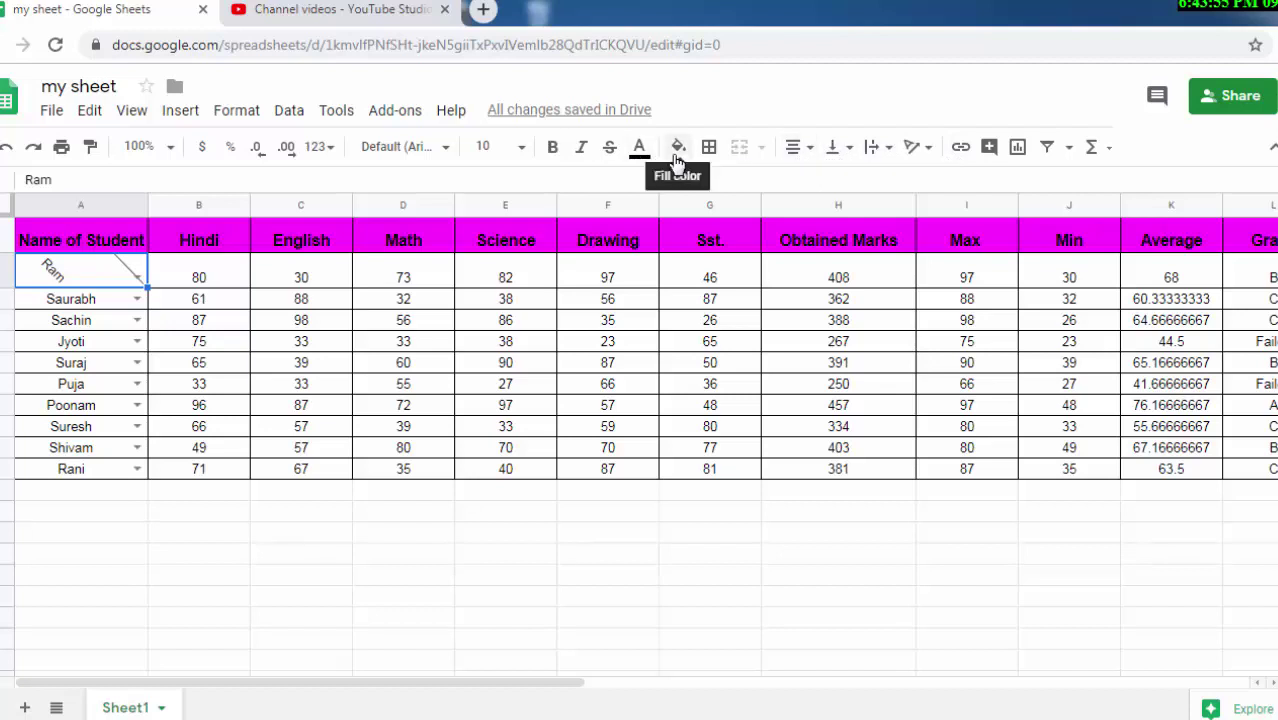
{"action": "left_click", "coordinate": [915, 147]}
{"action": "left_click", "coordinate": [918, 185]}
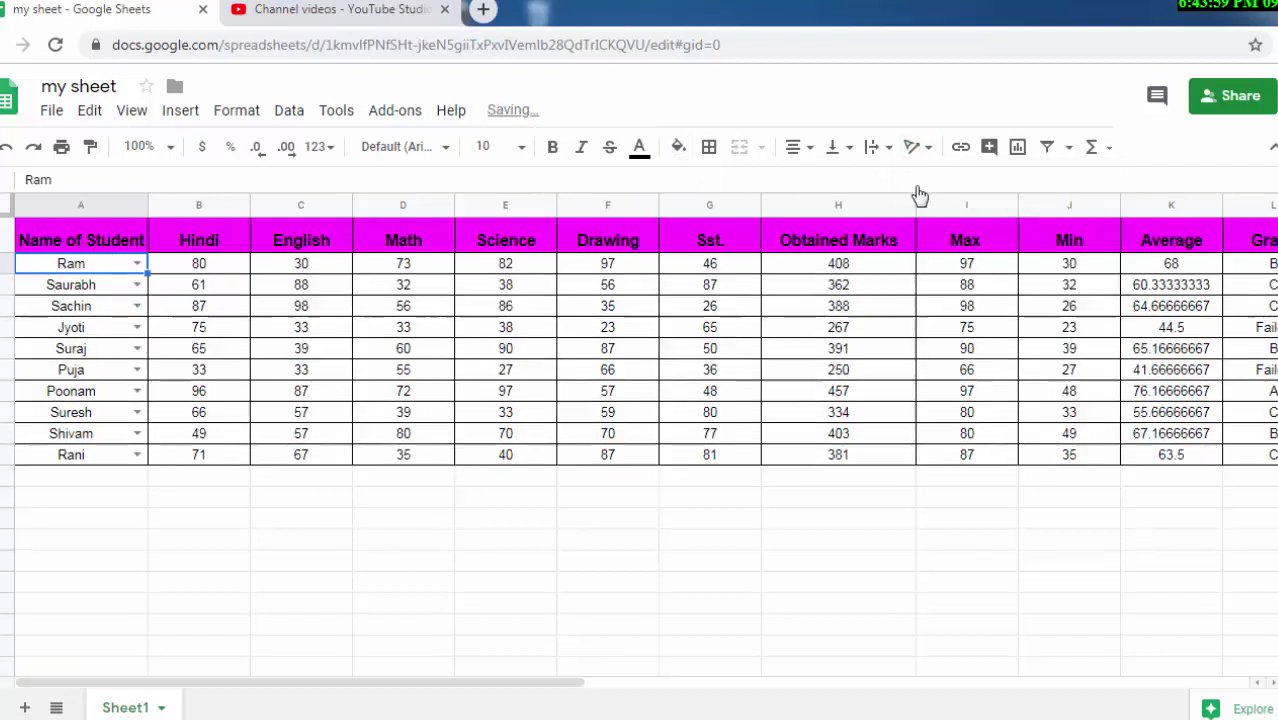
{"action": "left_click", "coordinate": [595, 500]}
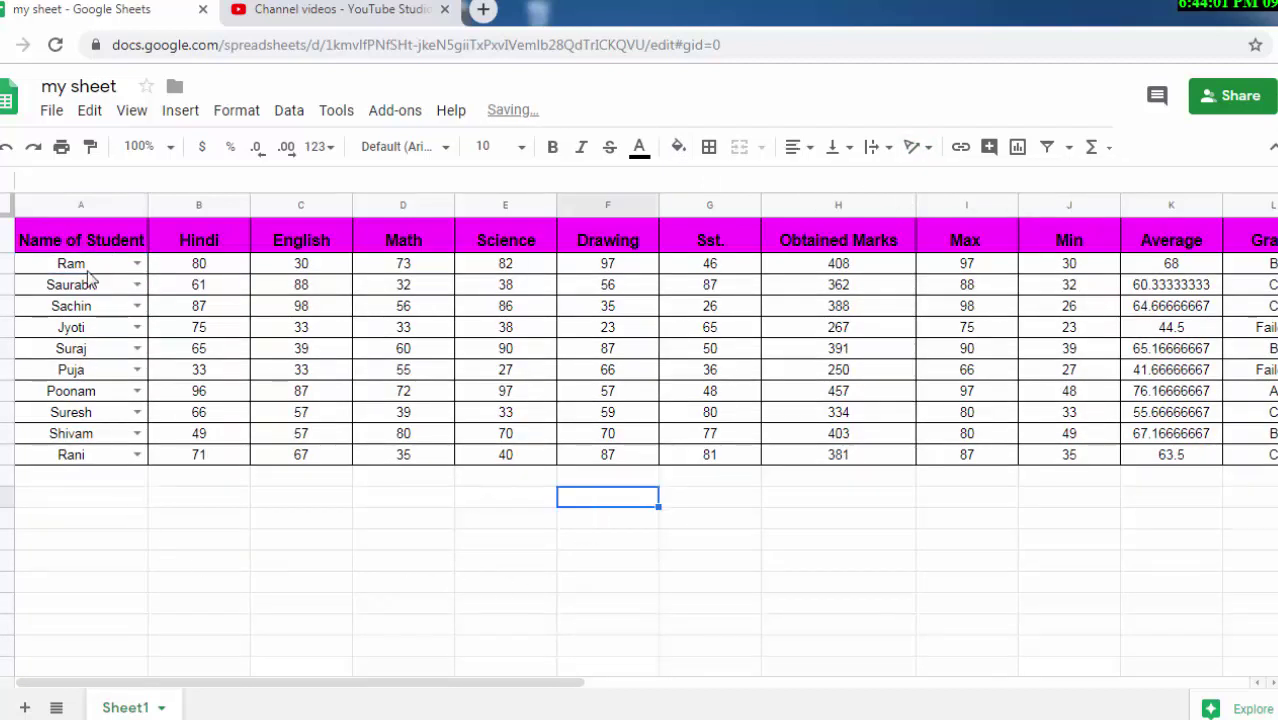
{"action": "mouse_move", "coordinate": [86, 263]}
{"action": "left_mouse_down"}
{"action": "mouse_move", "coordinate": [290, 410]}
{"action": "mouse_move", "coordinate": [662, 457]}
{"action": "left_mouse_up"}
{"action": "left_click", "coordinate": [400, 563]}
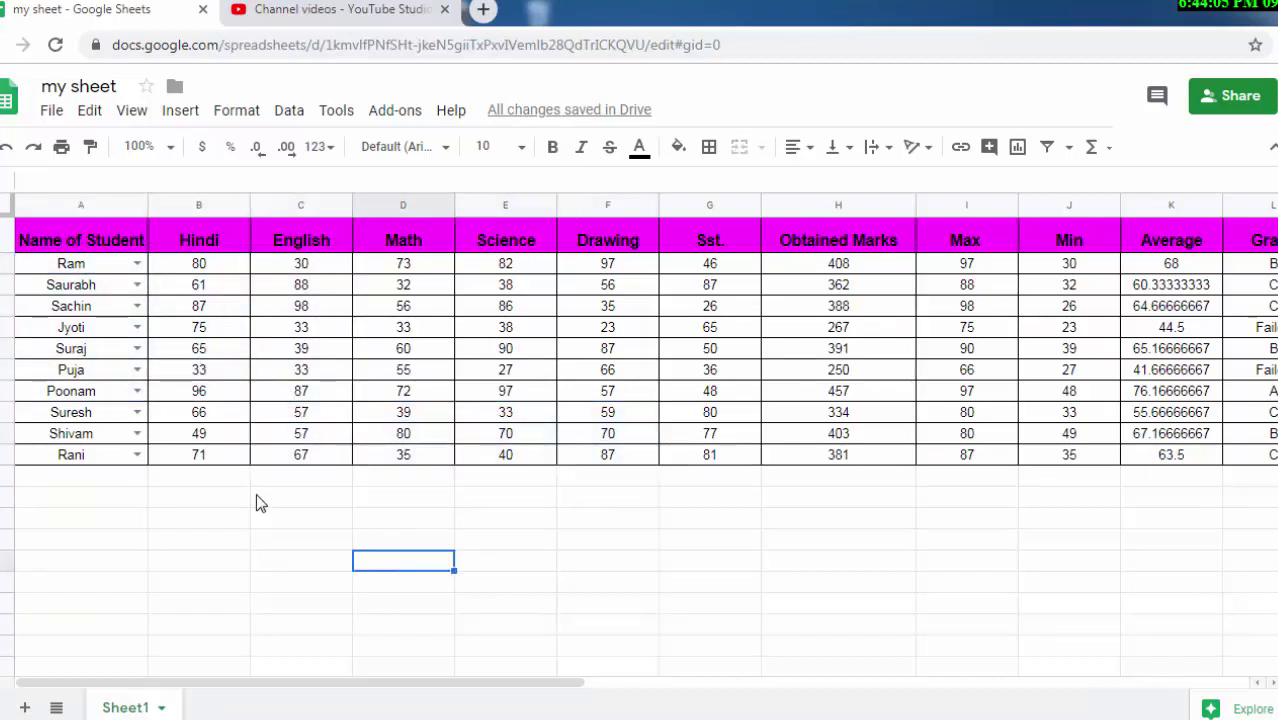
{"action": "mouse_move", "coordinate": [92, 263]}
{"action": "left_mouse_down"}
{"action": "mouse_move", "coordinate": [397, 400]}
{"action": "mouse_move", "coordinate": [612, 443]}
{"action": "mouse_move", "coordinate": [1272, 457]}
{"action": "left_mouse_up"}
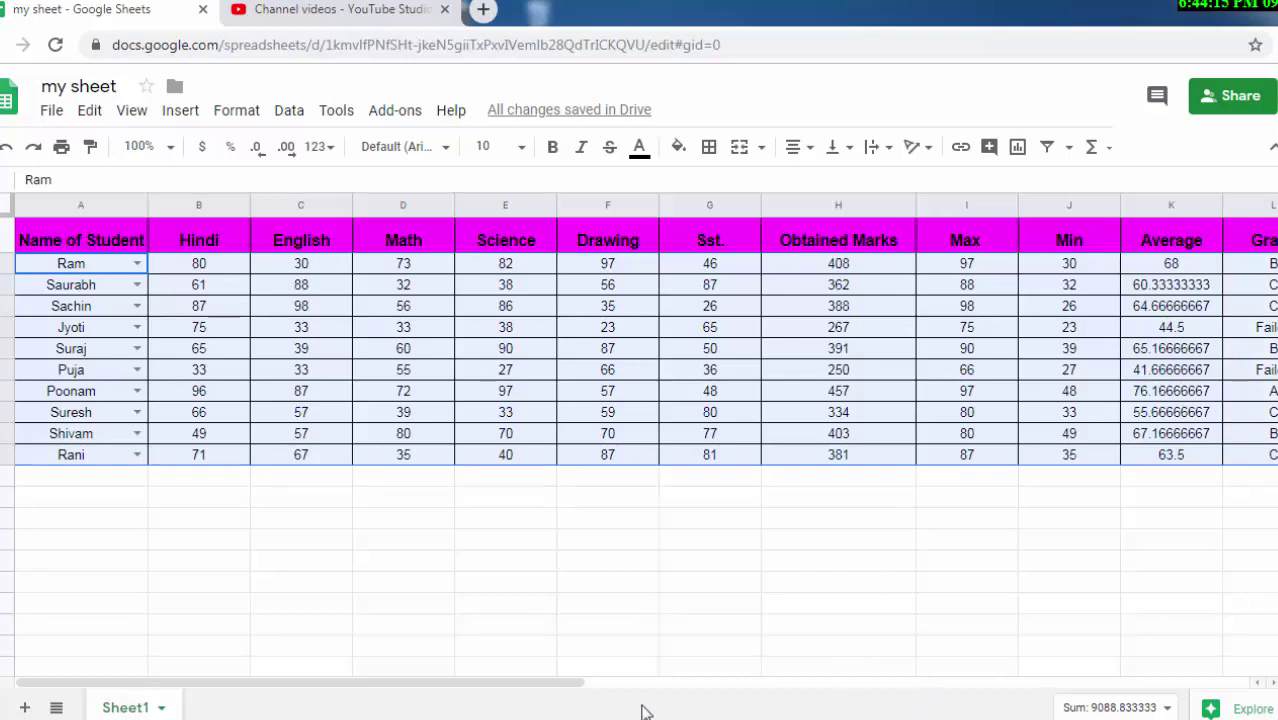
{"action": "mouse_move", "coordinate": [535, 684]}
{"action": "left_mouse_down"}
{"action": "mouse_move", "coordinate": [672, 686]}
{"action": "mouse_move", "coordinate": [465, 678]}
{"action": "left_mouse_up"}
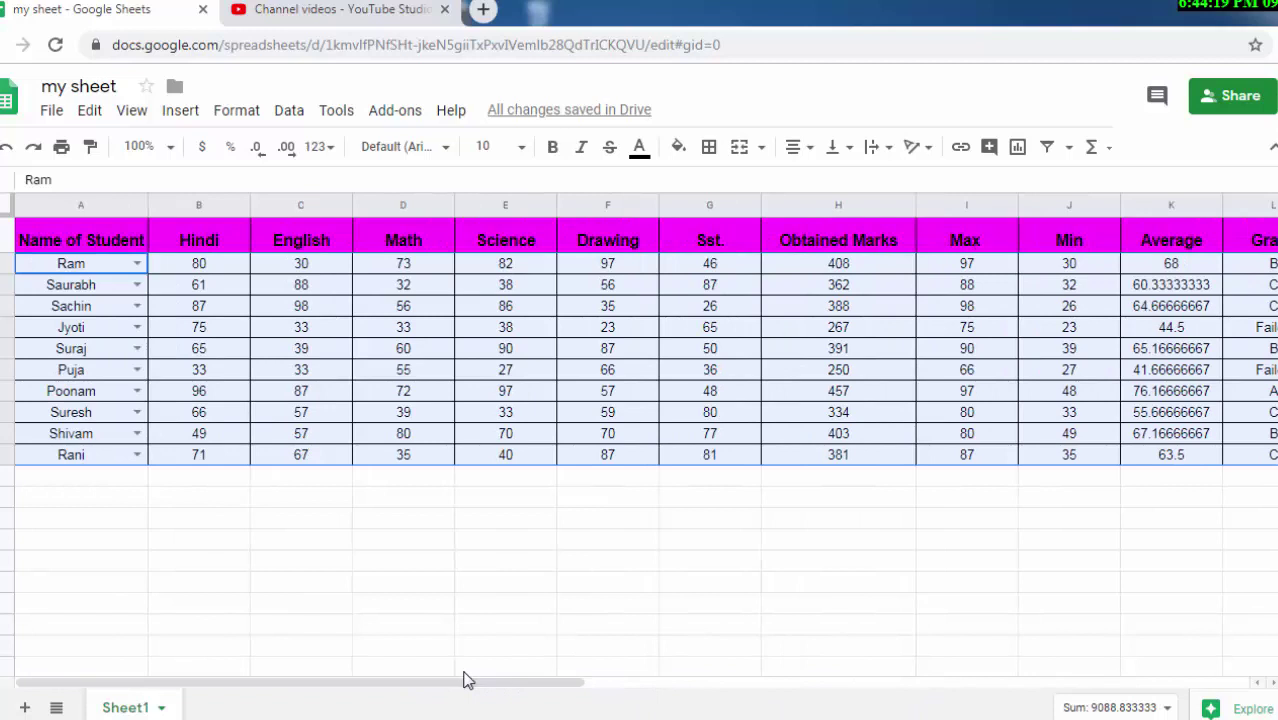